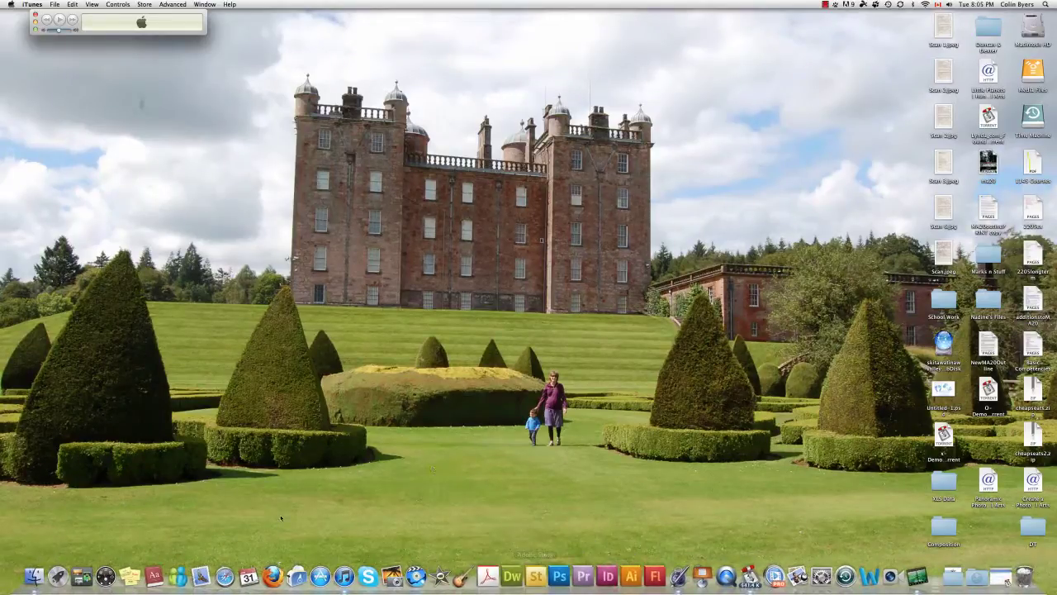
Launch Adobe Photoshop CS5.1 from its folder under Applications in Finder.
left_click(33, 575)
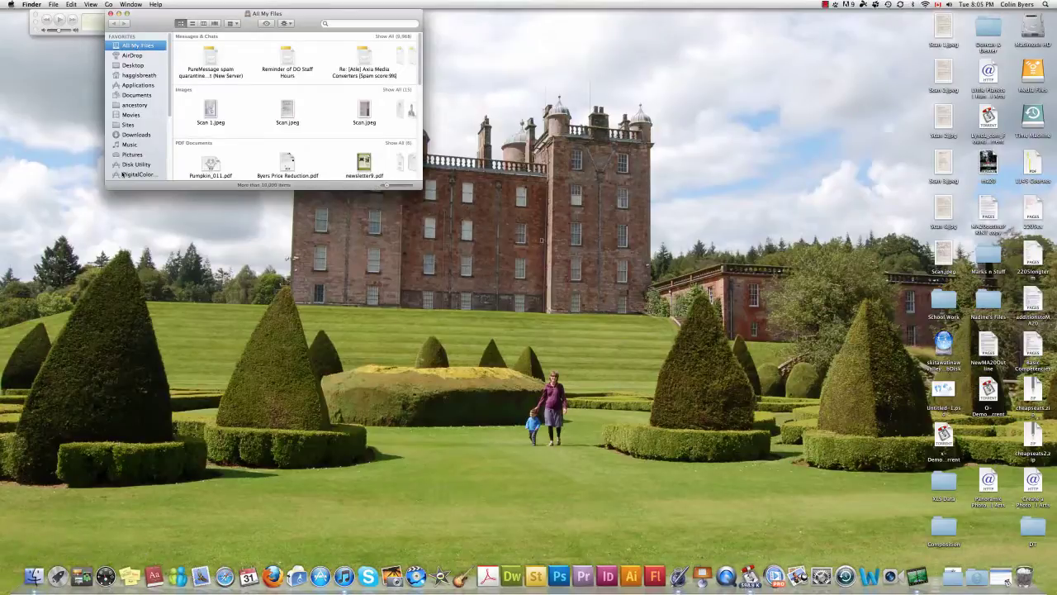
left_click(133, 86)
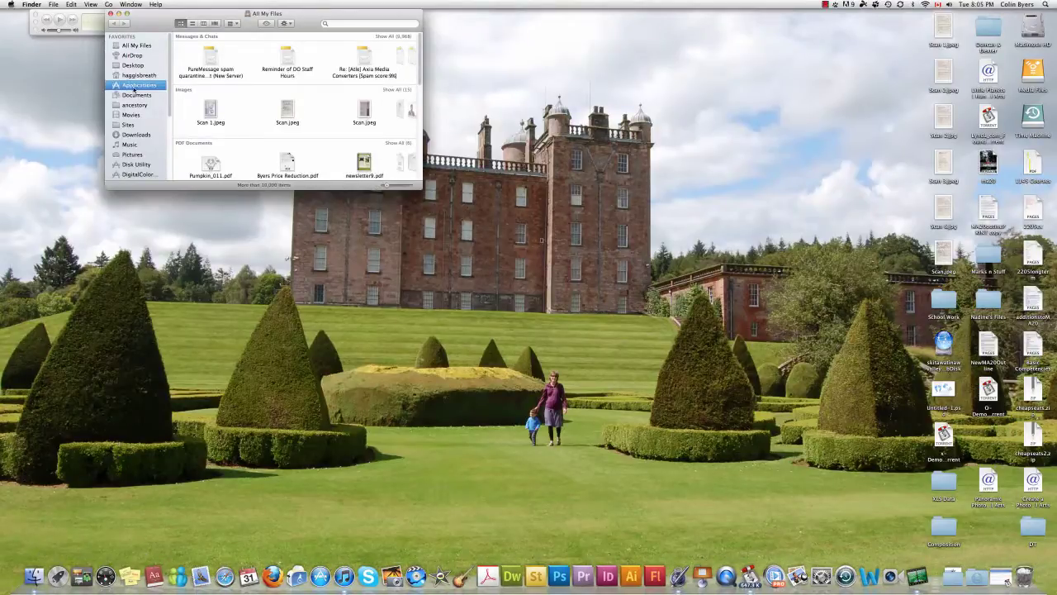
scroll(234, 120, "down", 10)
scroll(235, 119, "up", 15)
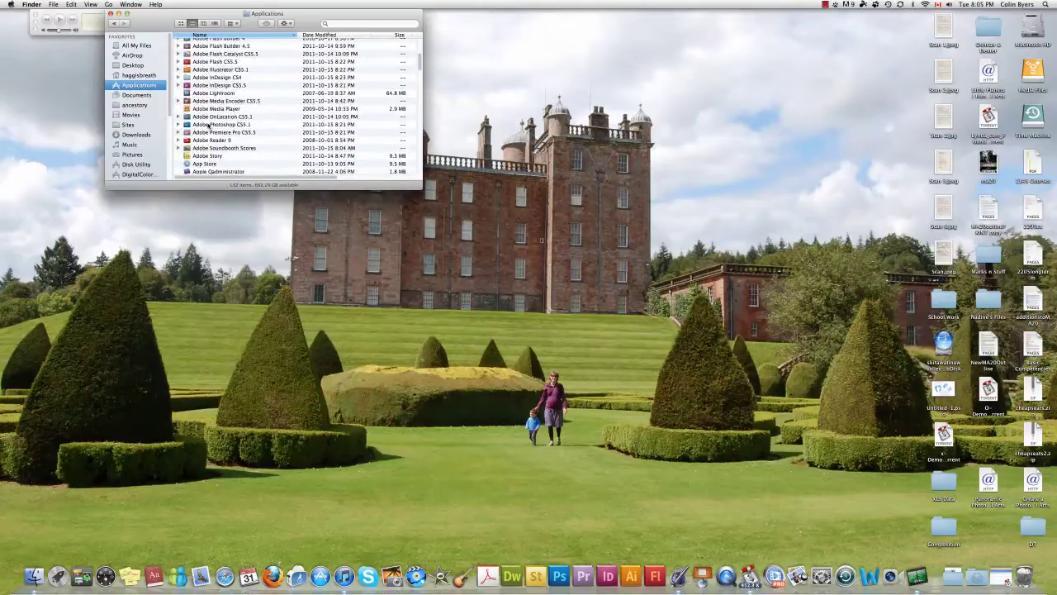
double_click(238, 124)
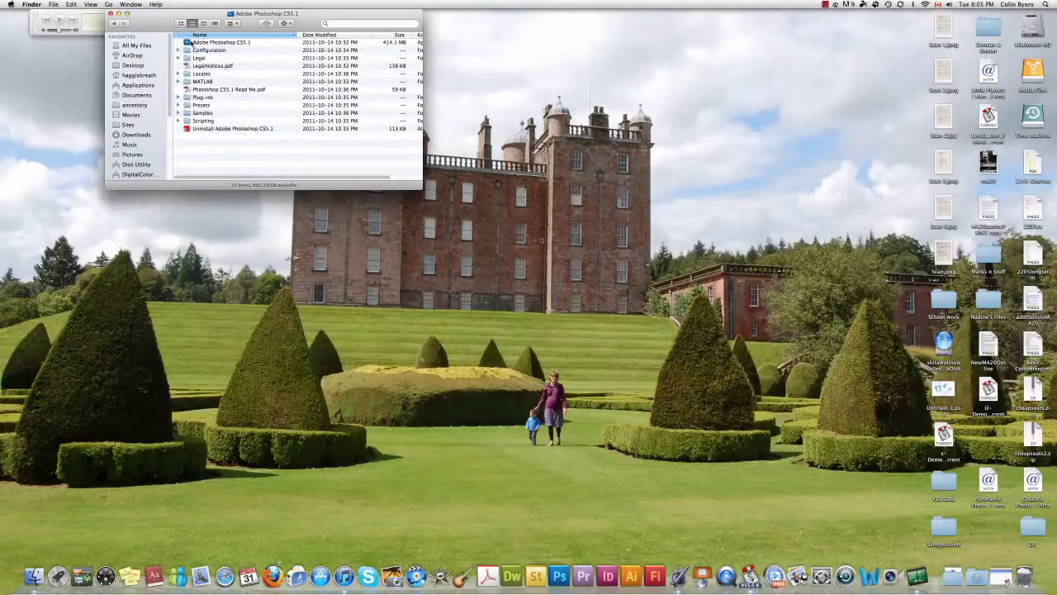
left_click(190, 42)
double_click(189, 42)
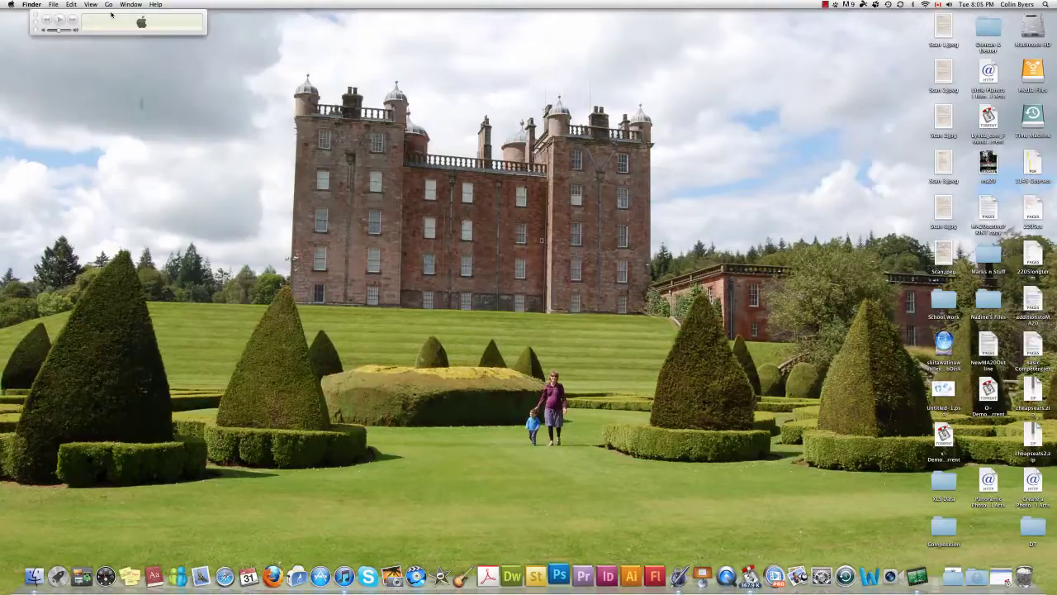
Close the Finder window while Photoshop finishes loading.
left_click(110, 14)
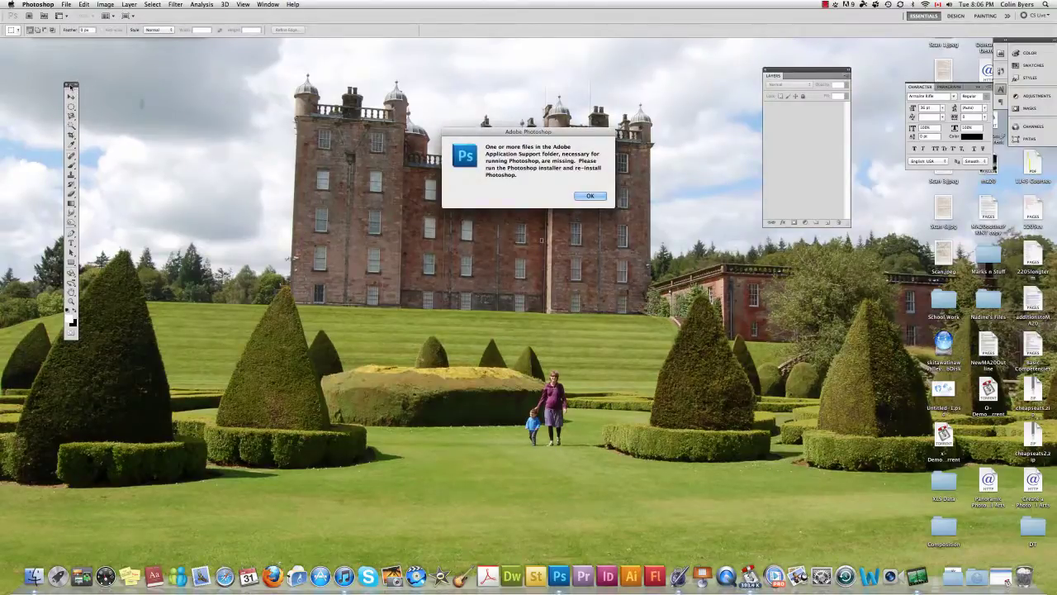
Dismiss the missing-files alert, dock the Tools panel at the far left and lower the Layers panel.
key("Return")
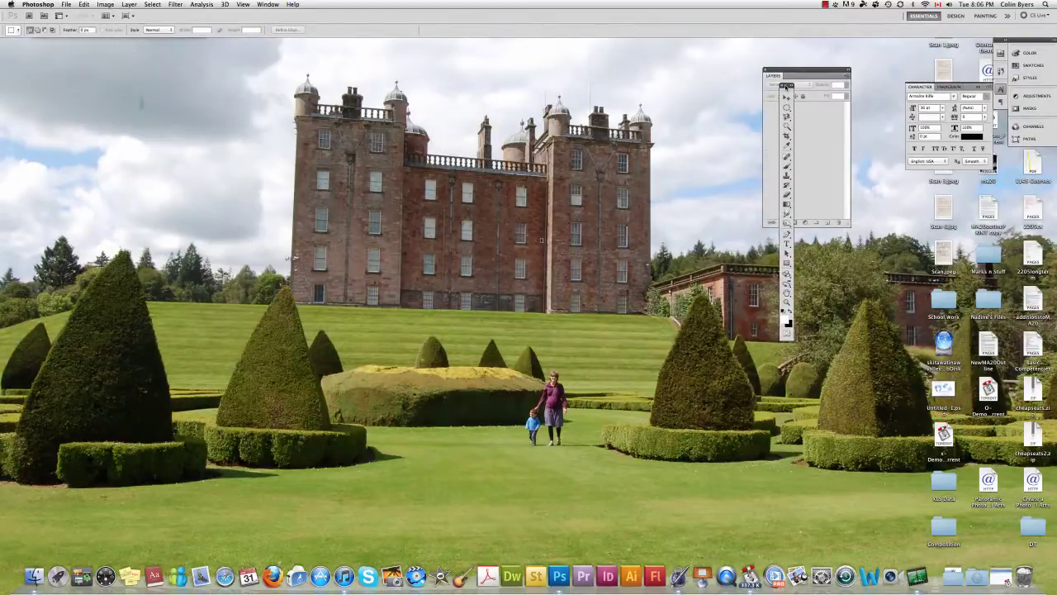
left_click_drag(771, 85, 178, 103)
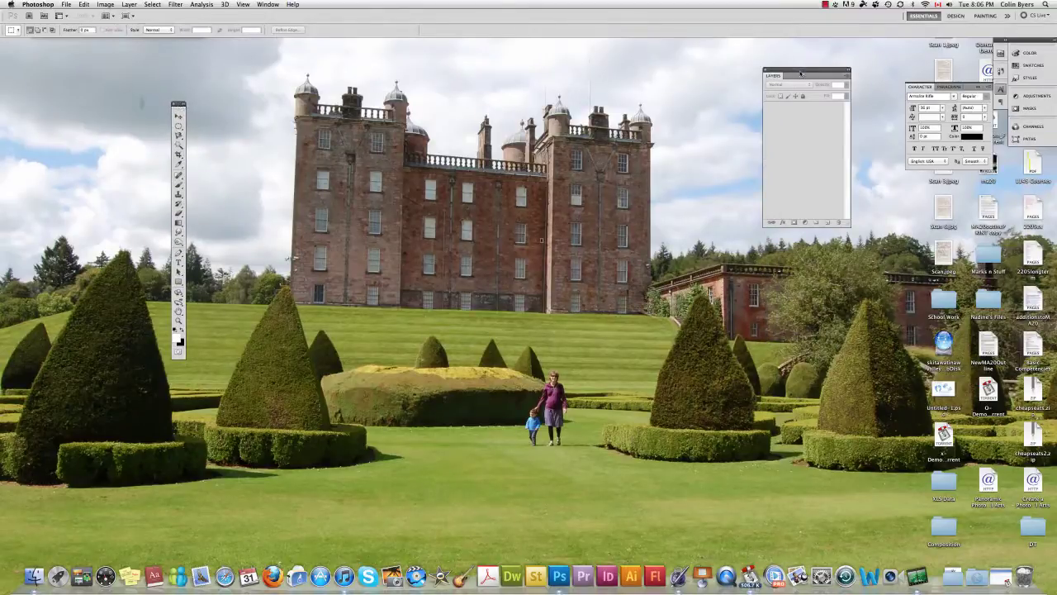
left_click_drag(800, 73, 777, 100)
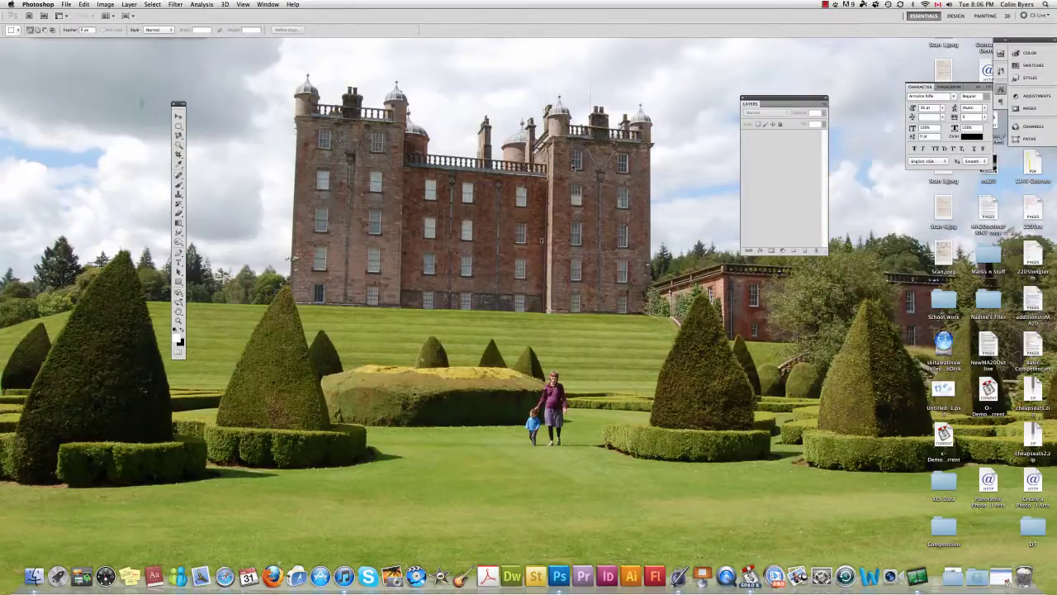
left_click_drag(178, 105, 79, 62)
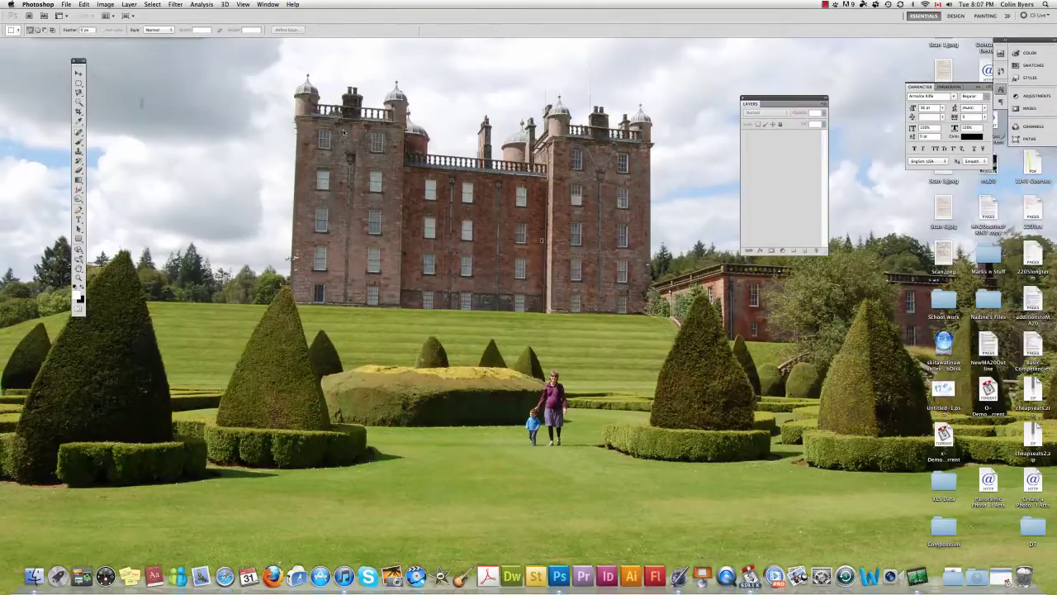
Send DSC_1058.JPG from the desktop Composition folder to Photoshop and close the folder window.
double_click(941, 525)
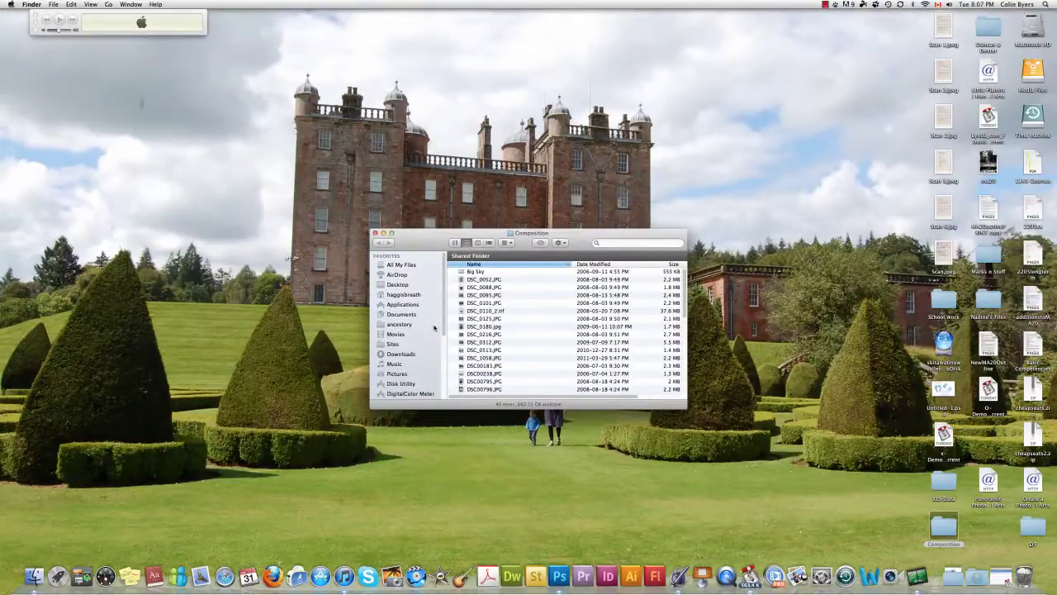
left_click(468, 357)
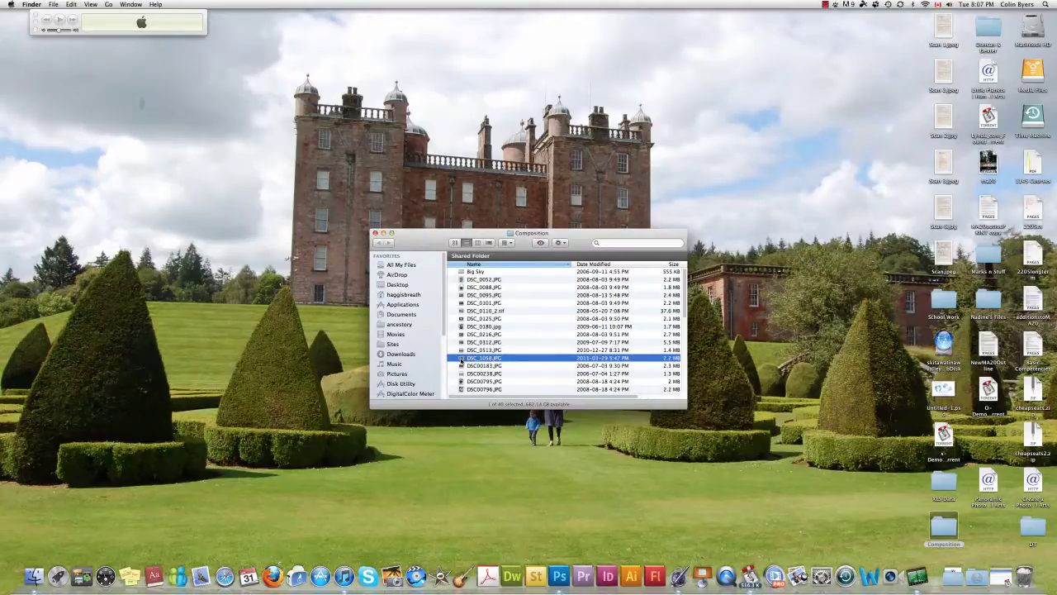
mouse_move(461, 360)
left_mouse_down()
mouse_move(562, 522)
mouse_move(563, 565)
mouse_move(487, 378)
mouse_move(460, 360)
left_mouse_up()
left_click(375, 233)
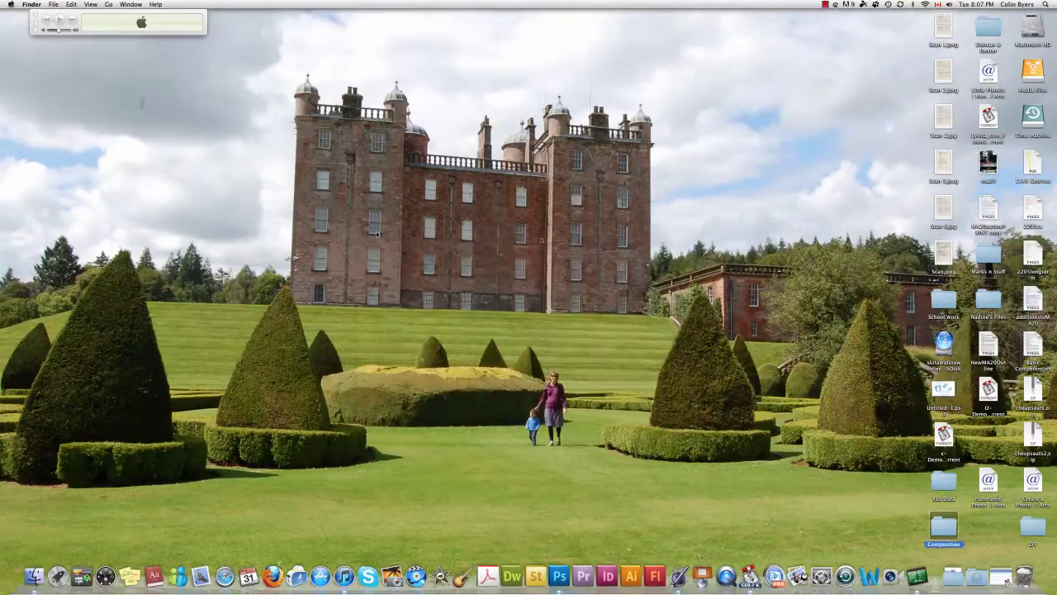
Open DSC_0180.jpg from Desktop > Composition, then close it again.
key("super+Tab")
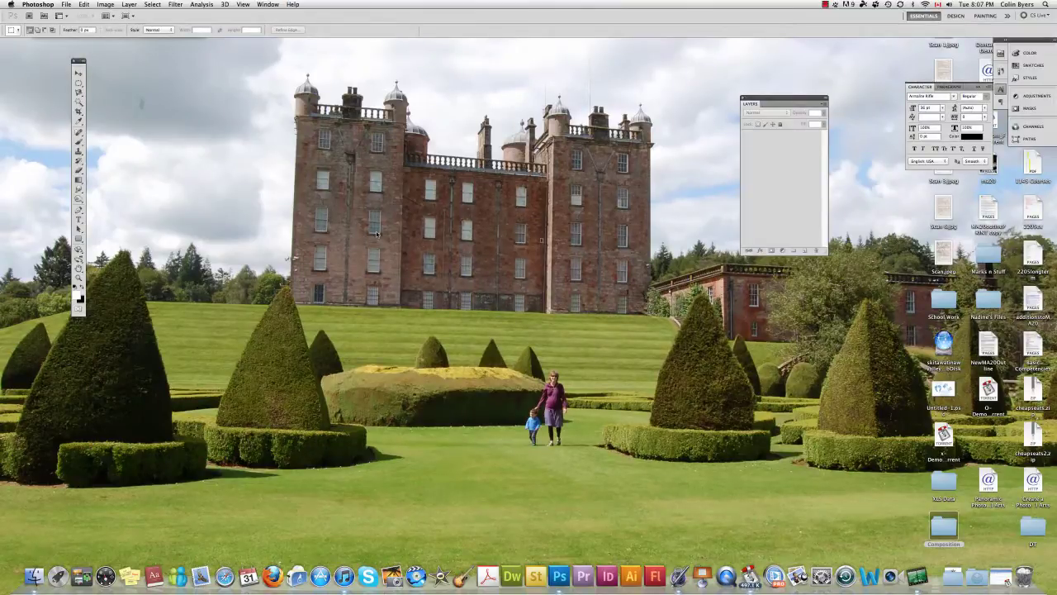
key("super+o")
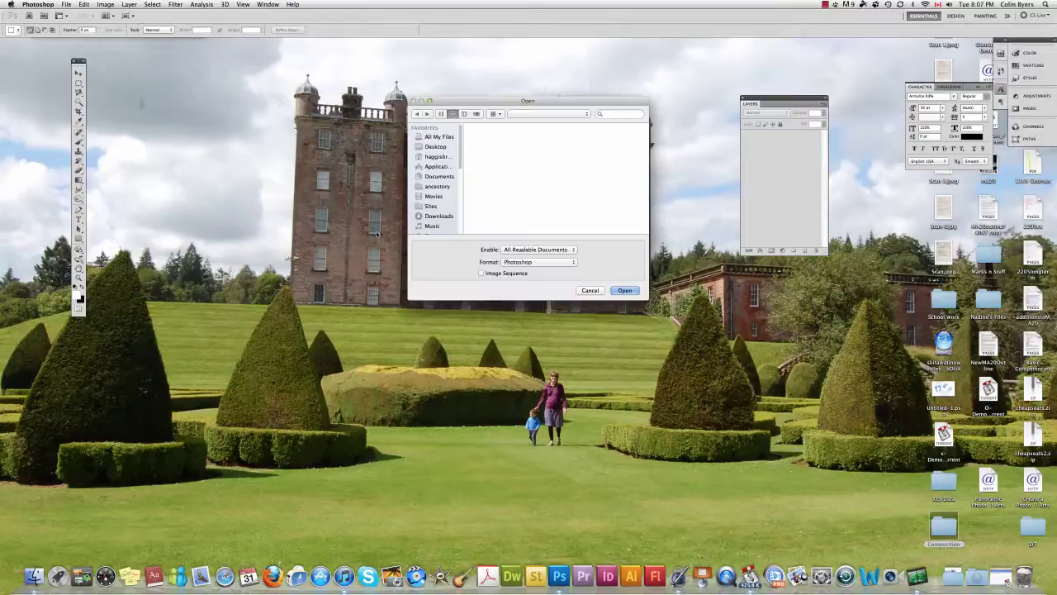
left_click(447, 149)
double_click(508, 199)
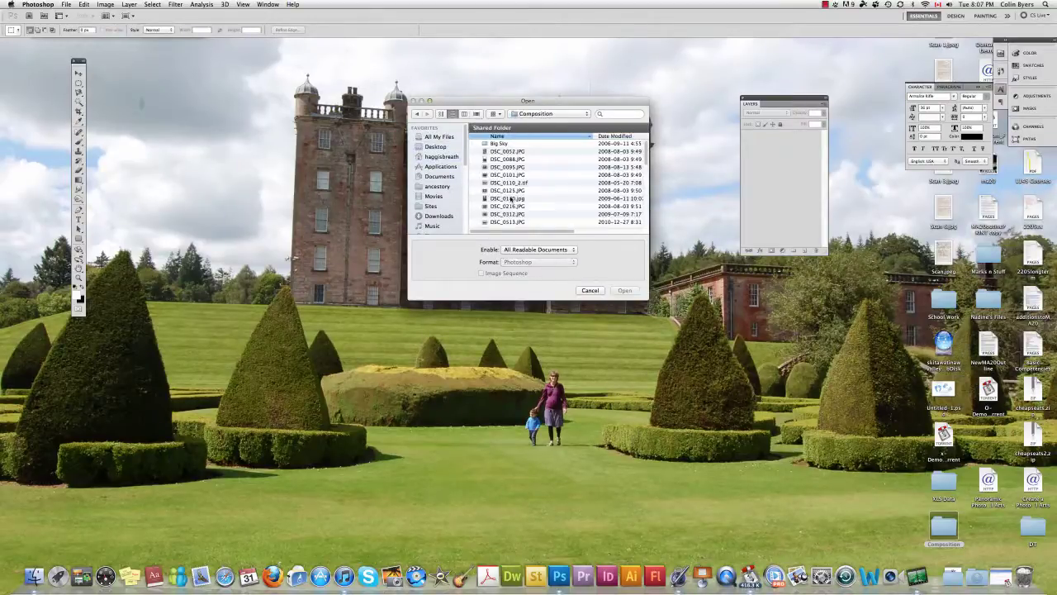
left_click(512, 199)
double_click(512, 199)
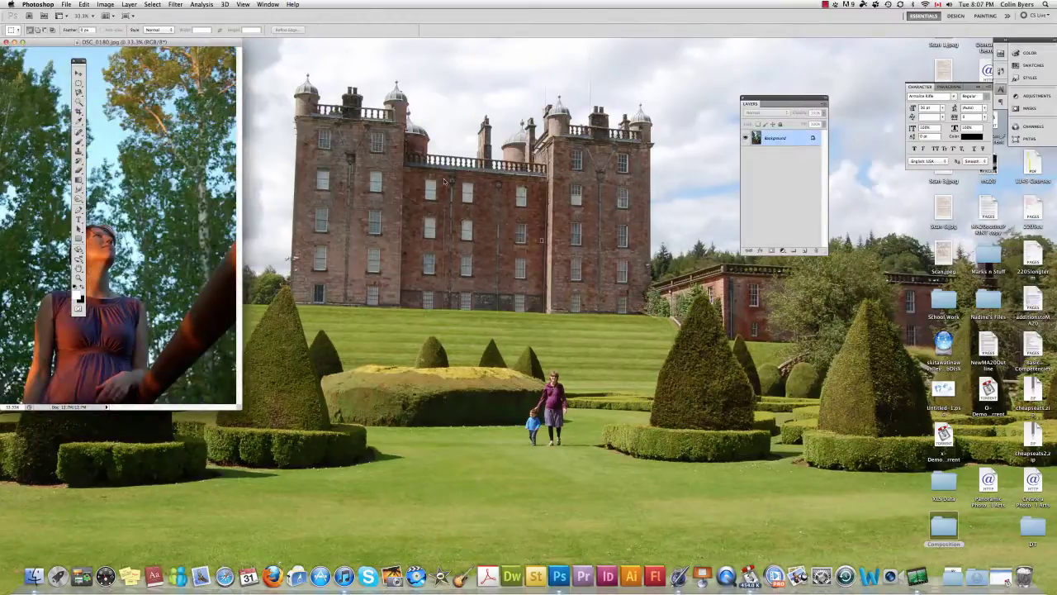
left_click(7, 42)
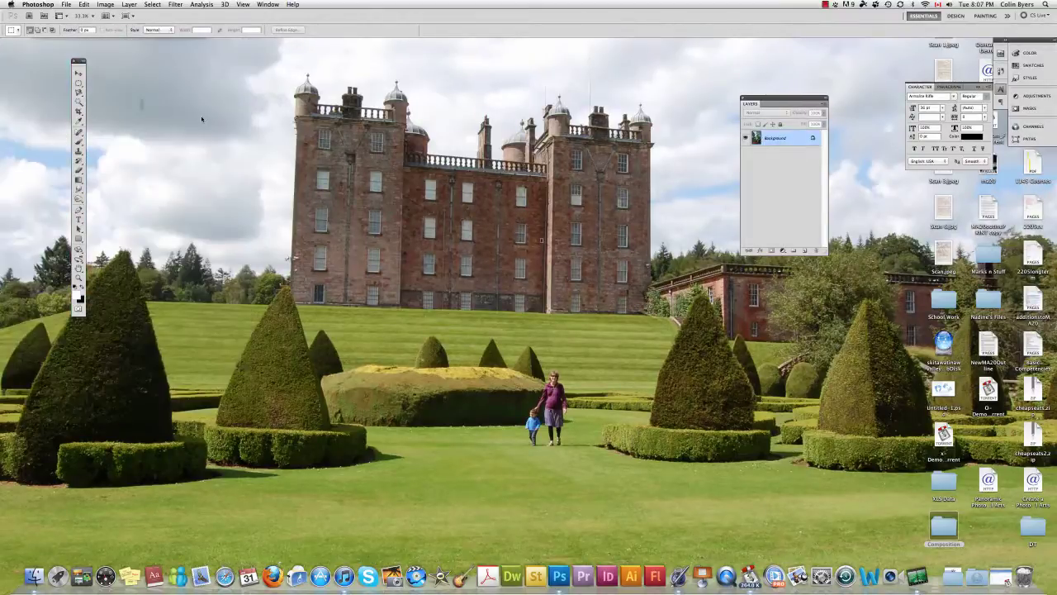
Open the wheat-field photo DSC_0216.JPG from the Composition folder.
key("super+o")
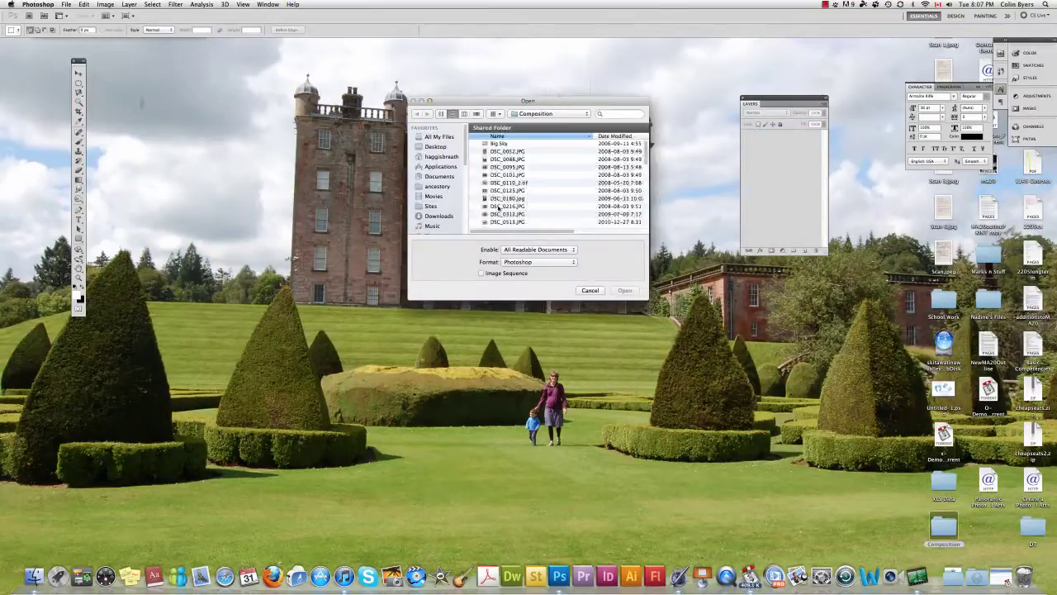
left_click(500, 206)
scroll(499, 211, "down", 1)
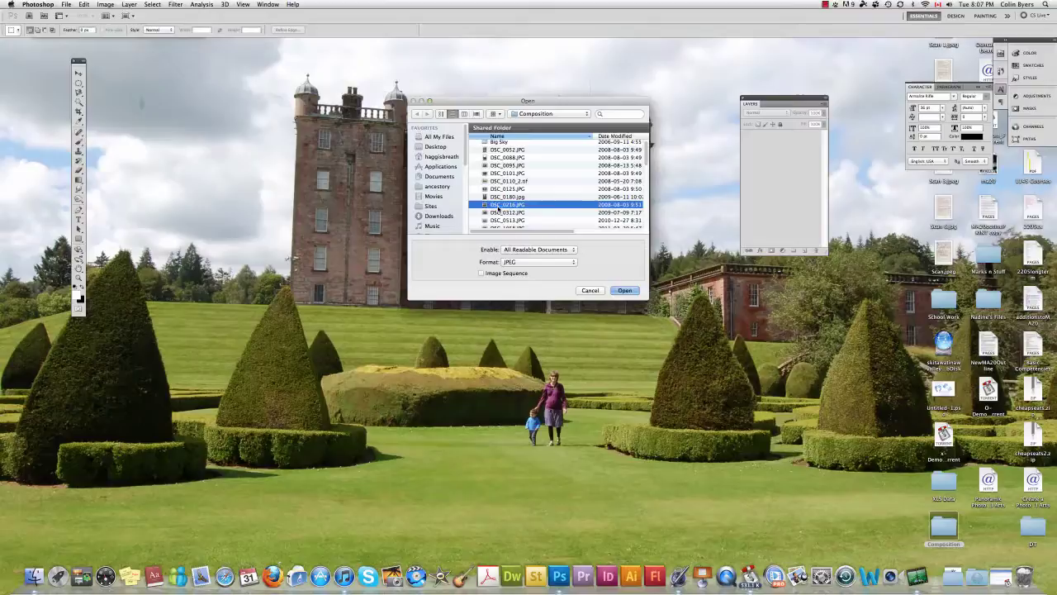
double_click(498, 209)
double_click(498, 209)
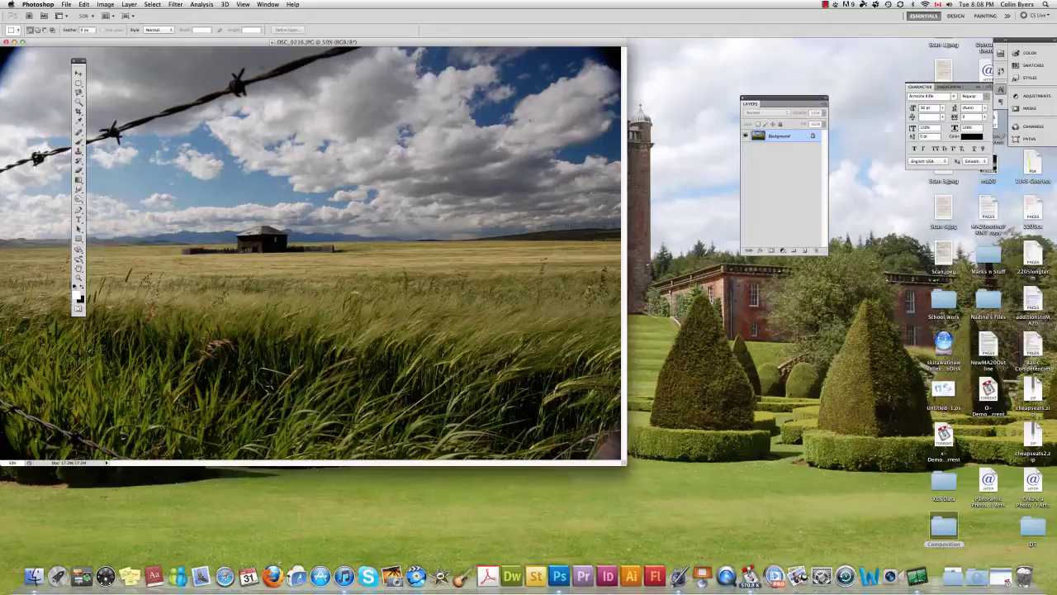
Center the DSC_0216.JPG window, test the Move tool on the locked Background, and show the marquee shapes.
left_click_drag(207, 41, 308, 50)
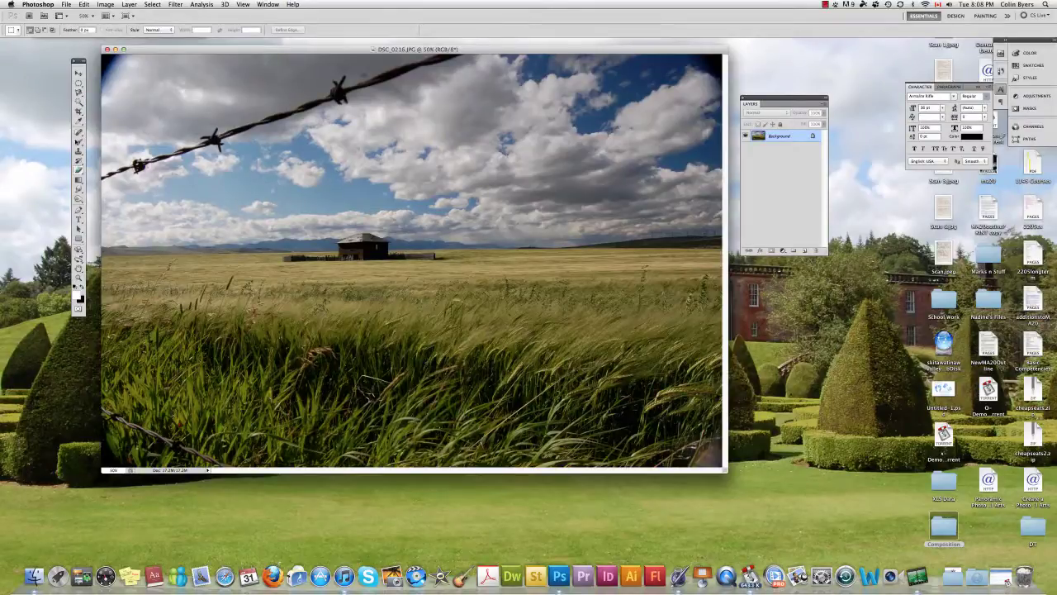
left_click(78, 73)
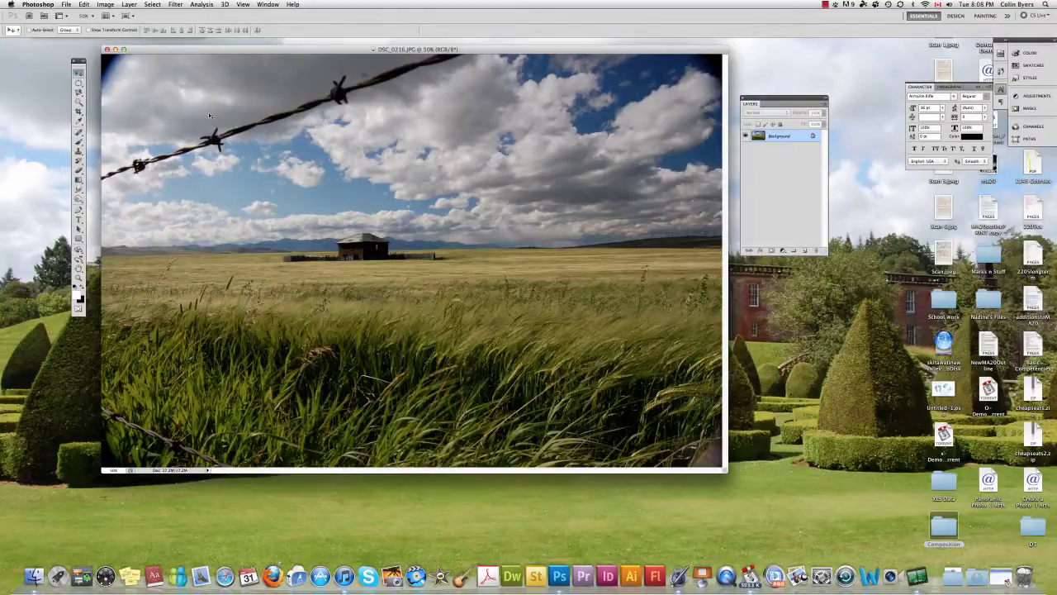
left_click_drag(241, 116, 228, 115)
key("Return")
left_click(79, 84)
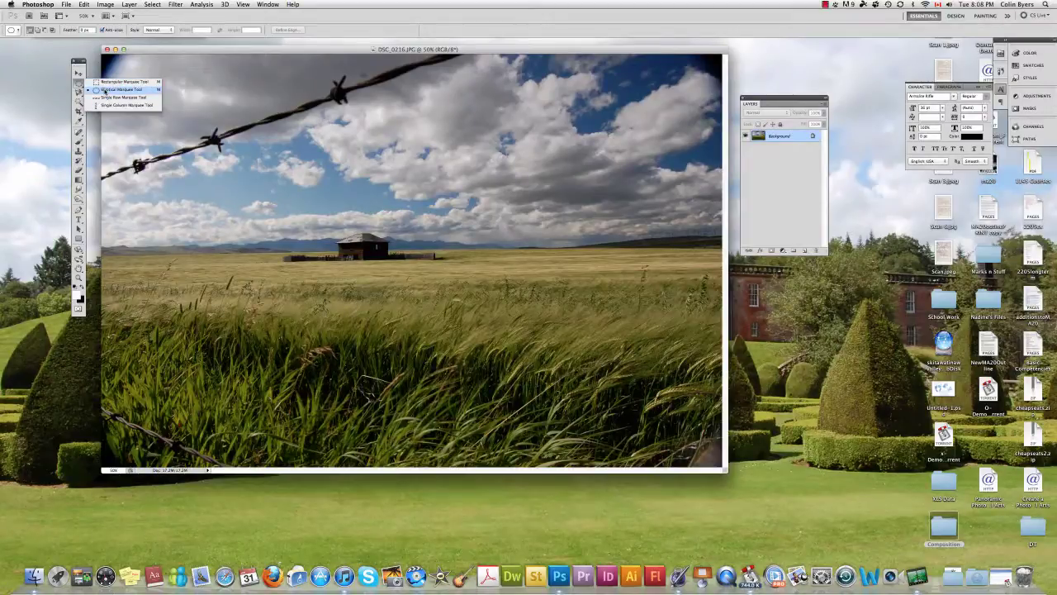
Copy an elliptical selection around the distant barn and paste it as Layer 1.
left_click(105, 89)
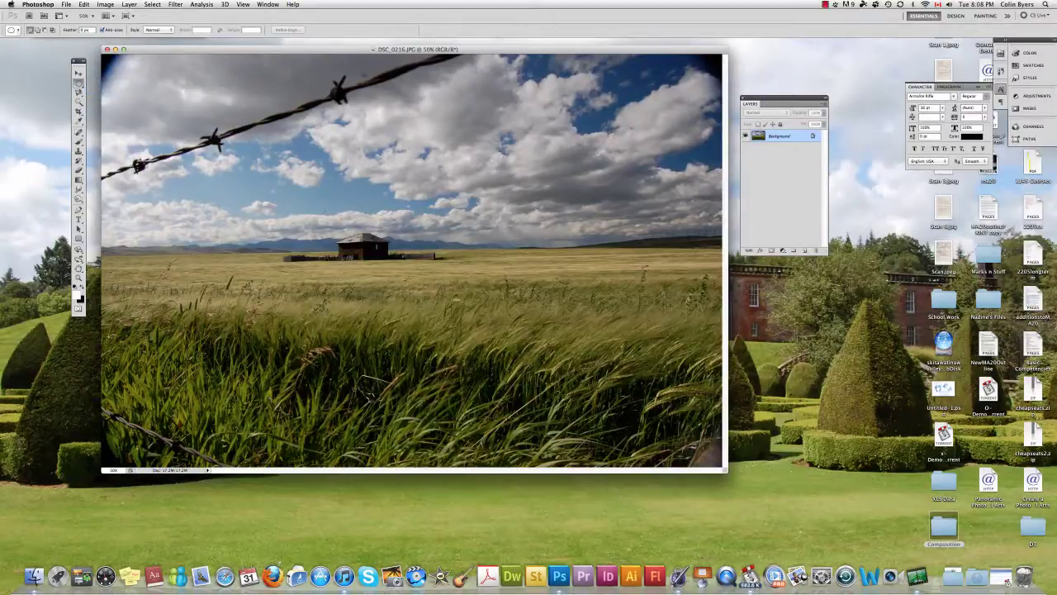
left_click_drag(324, 212, 405, 285)
key("super+c")
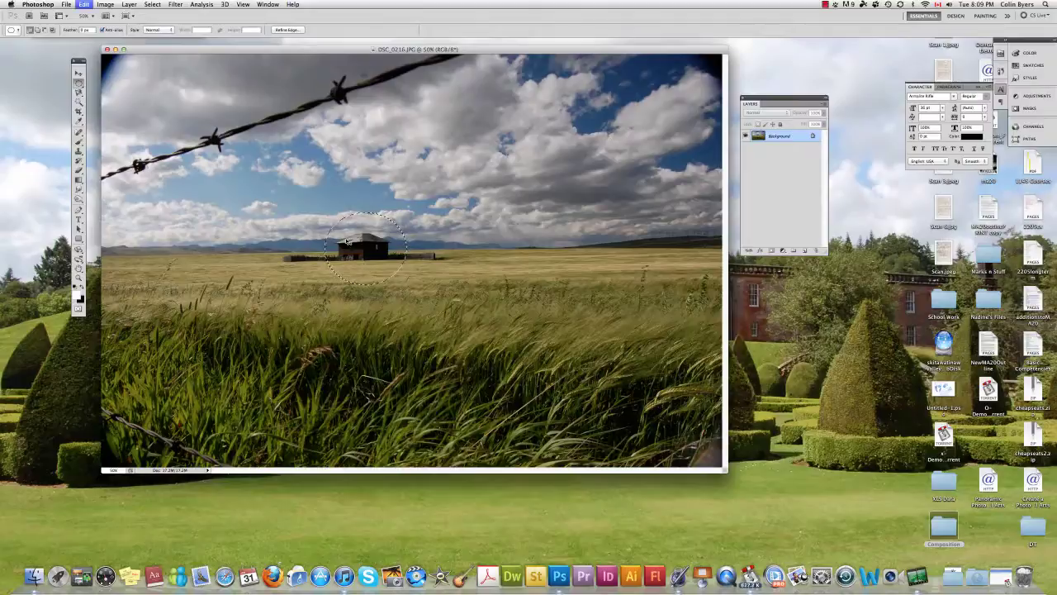
key("super+v")
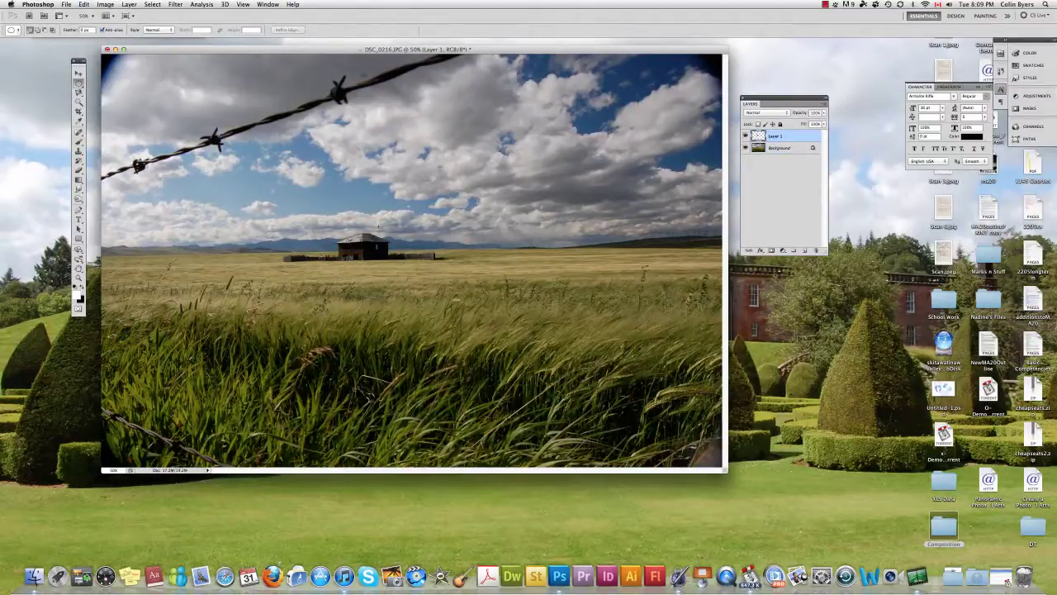
Toggle Background and Layer 1 visibility to compare them, then delete Layer 1.
left_click(746, 148)
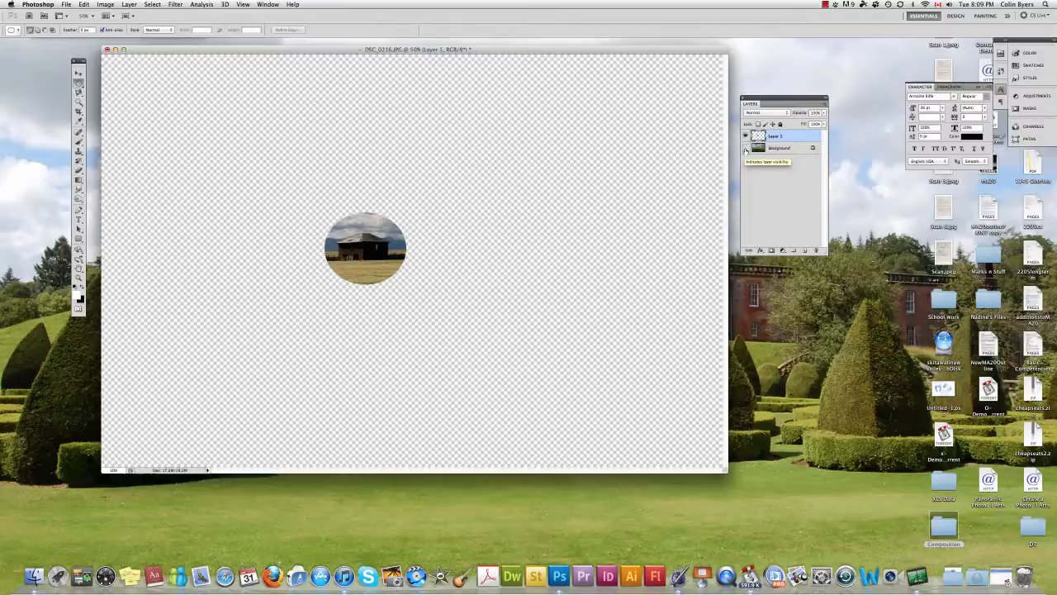
left_click(746, 148)
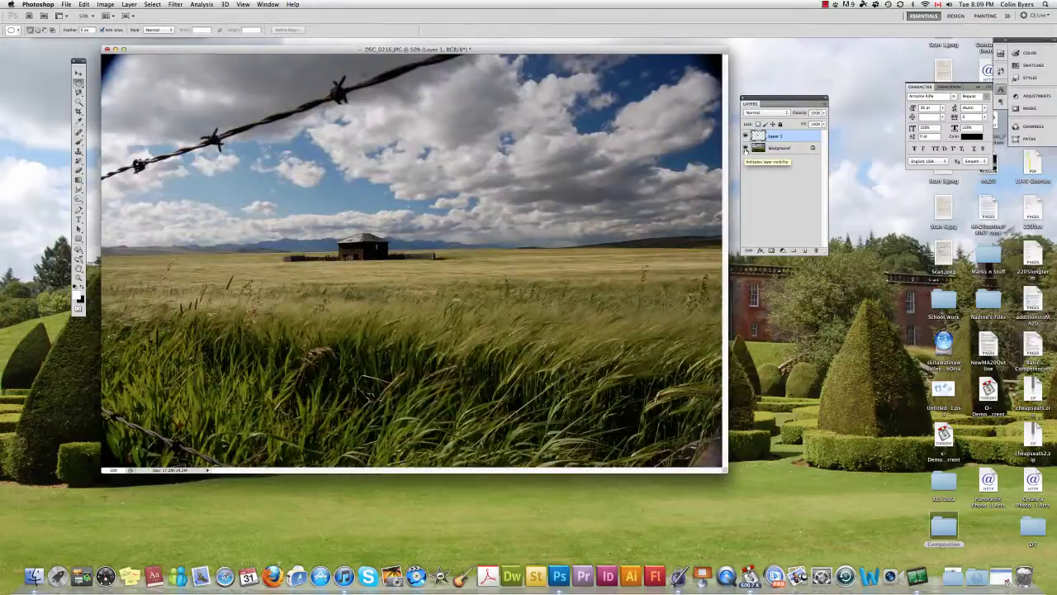
left_click(746, 149)
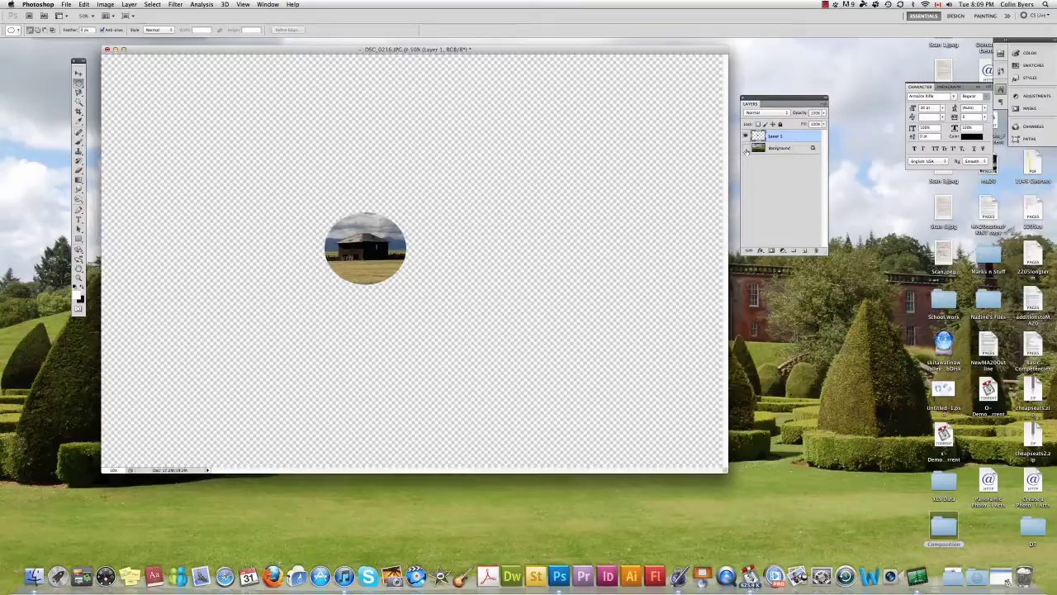
left_click(745, 148)
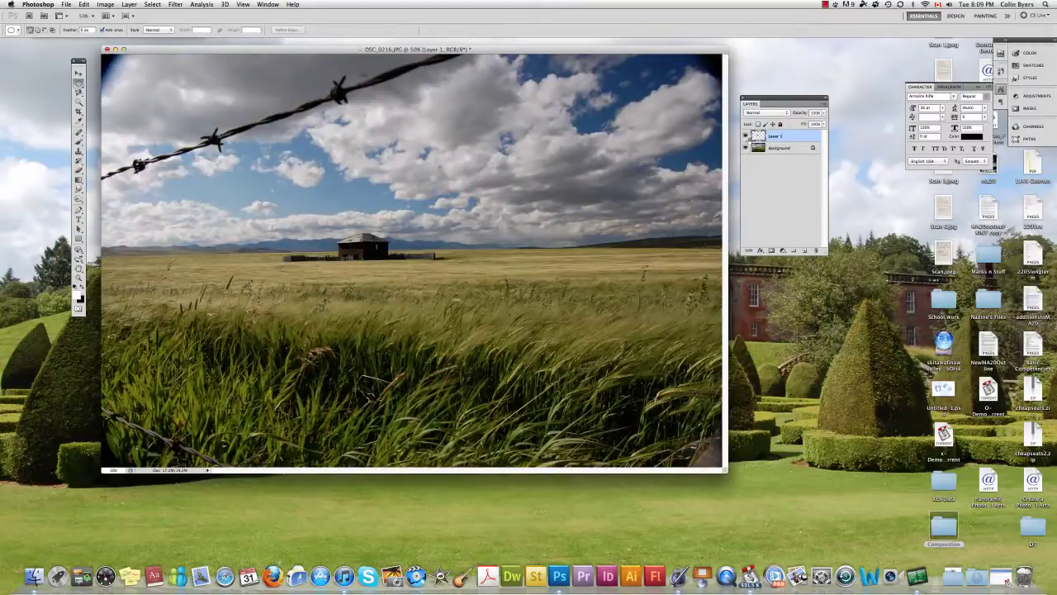
left_click(745, 136)
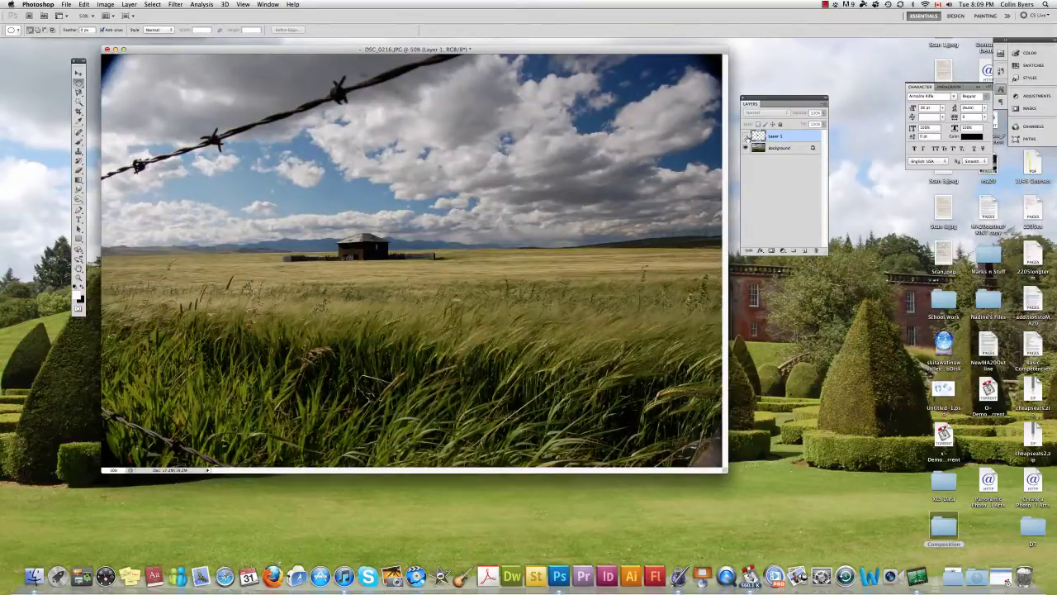
left_click(746, 136)
left_click(745, 148)
left_click(746, 149)
left_click(819, 253)
key("Return")
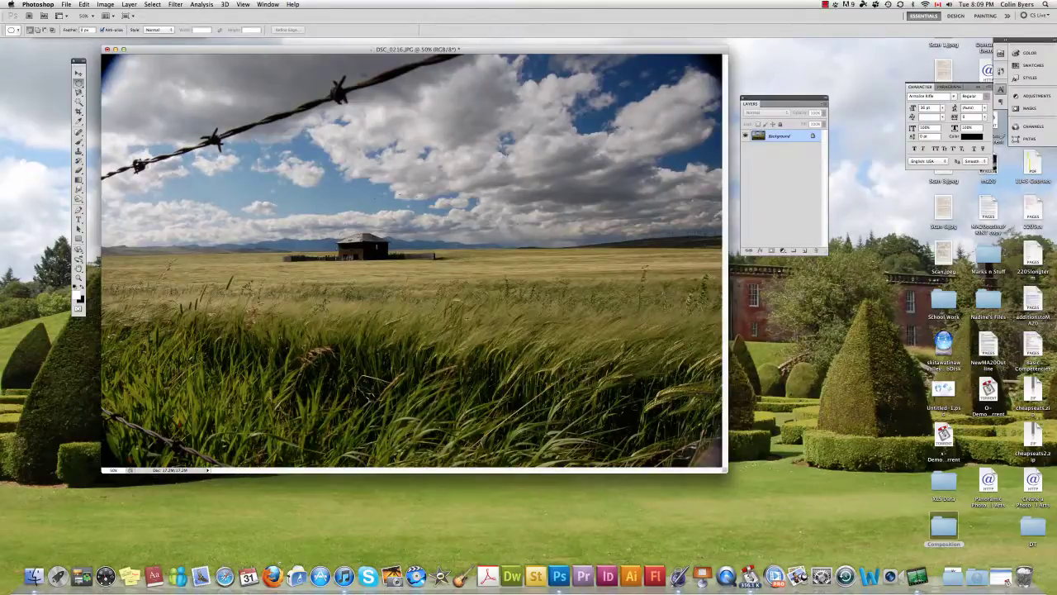
Try an elliptical marquee and then a freehand lasso around the barn, deselecting each time.
left_click_drag(336, 194, 461, 320)
key("super+d")
left_click(80, 93)
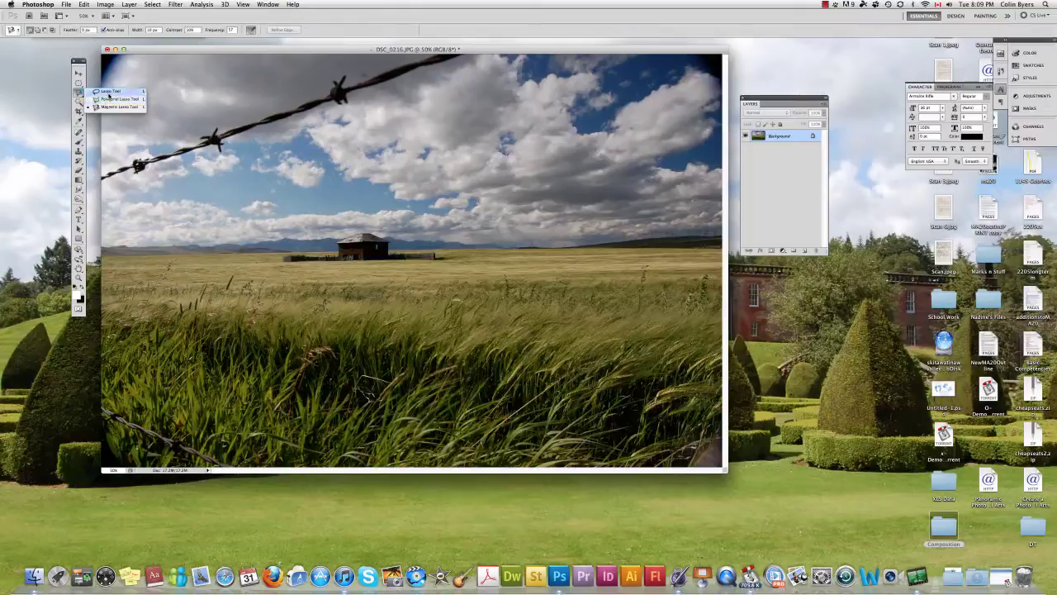
left_click(110, 92)
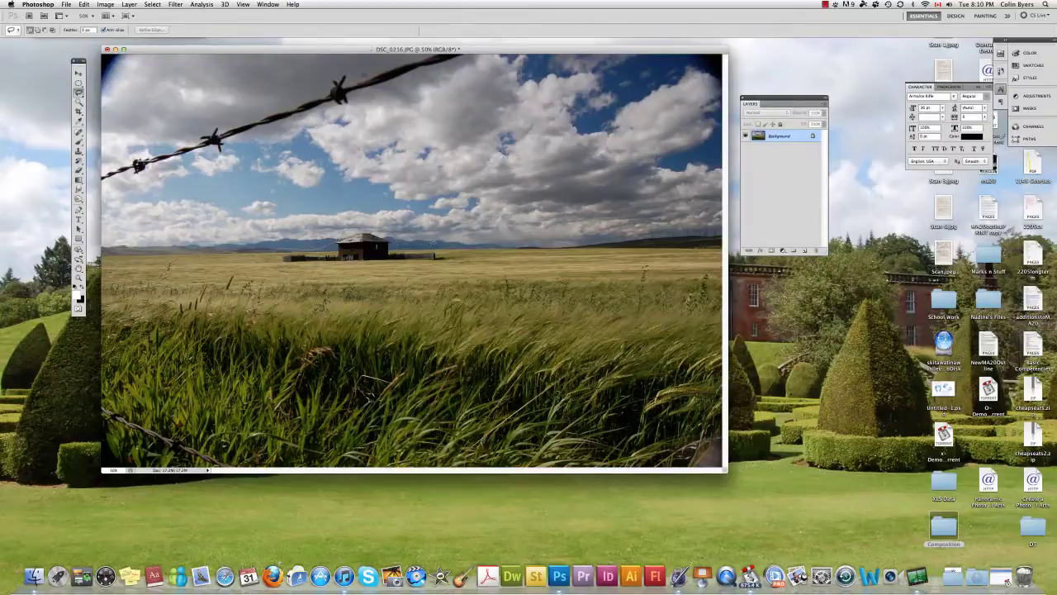
left_click_drag(396, 231, 388, 230)
key("super+d")
Outline the barn with the Polygonal Lasso, cancel the JPEG save, deselect, and pick the Magnetic Lasso.
left_click(79, 92)
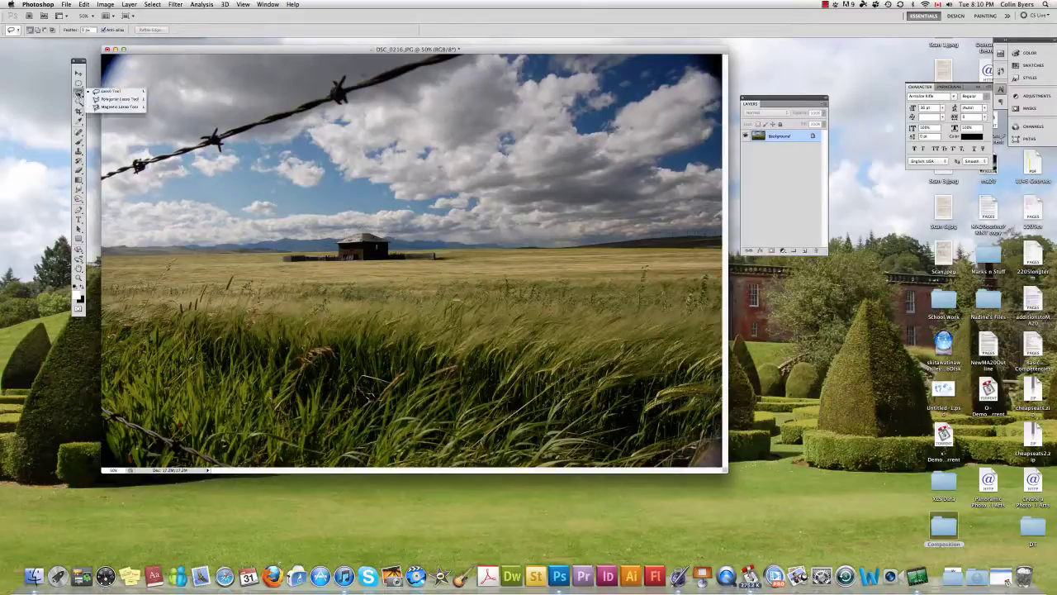
left_click(108, 100)
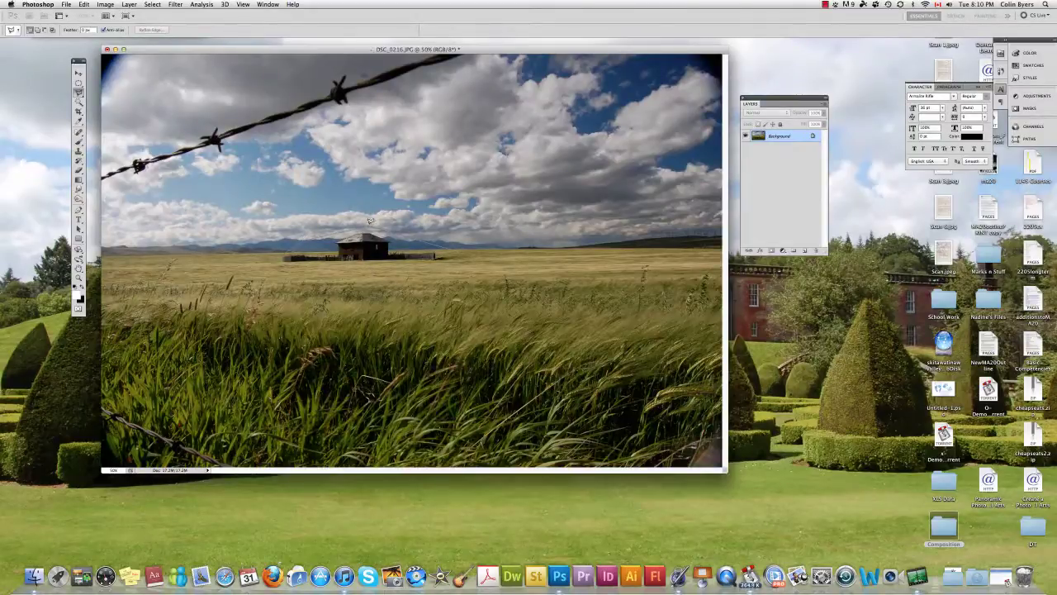
mouse_move(370, 223)
left_mouse_down()
mouse_move(459, 251)
mouse_move(347, 272)
mouse_move(277, 261)
mouse_move(369, 227)
left_mouse_up()
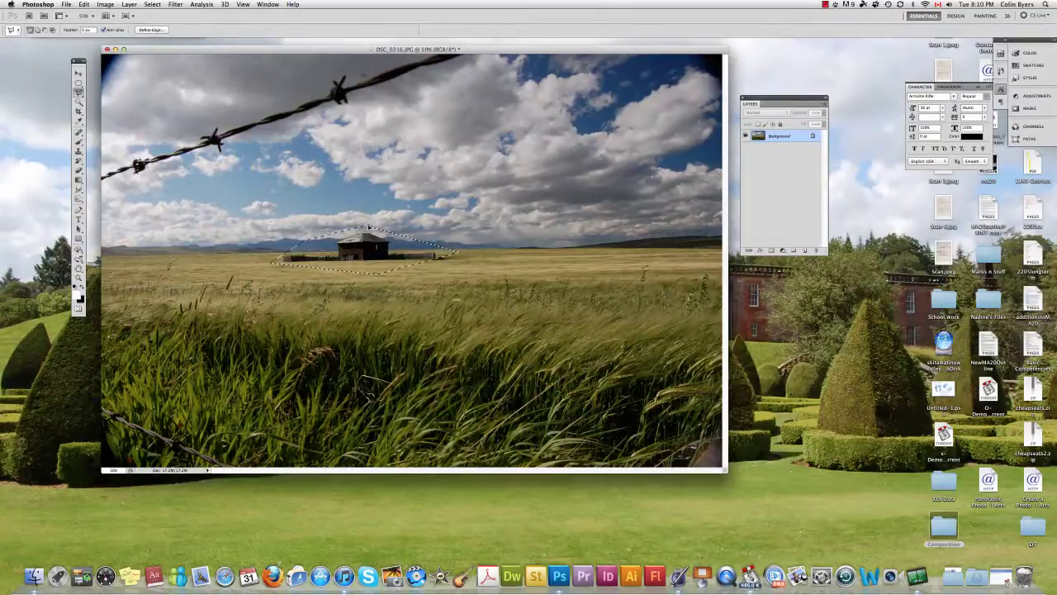
key("super+s")
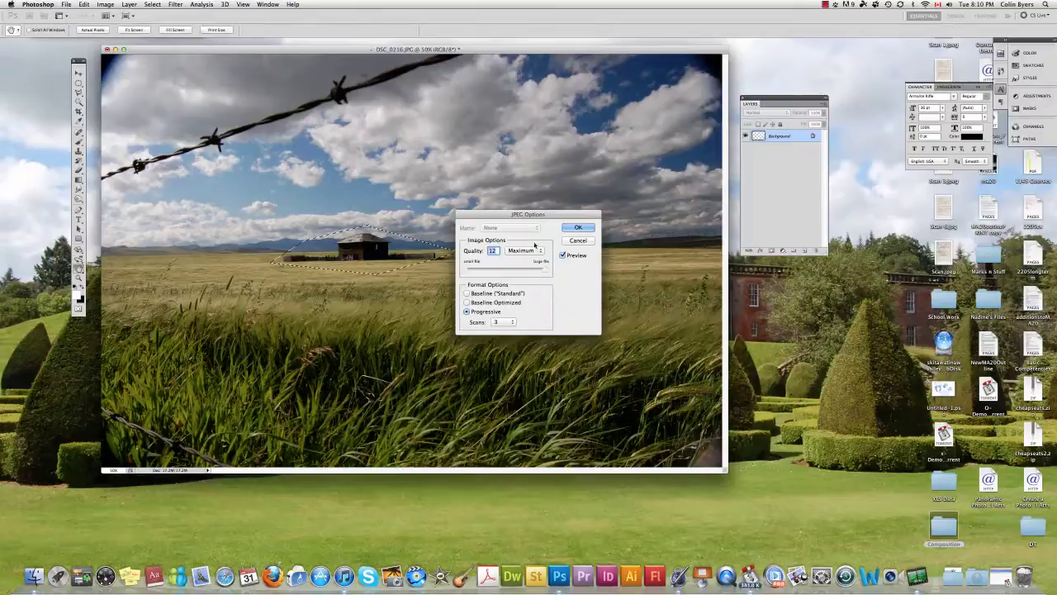
left_click(570, 241)
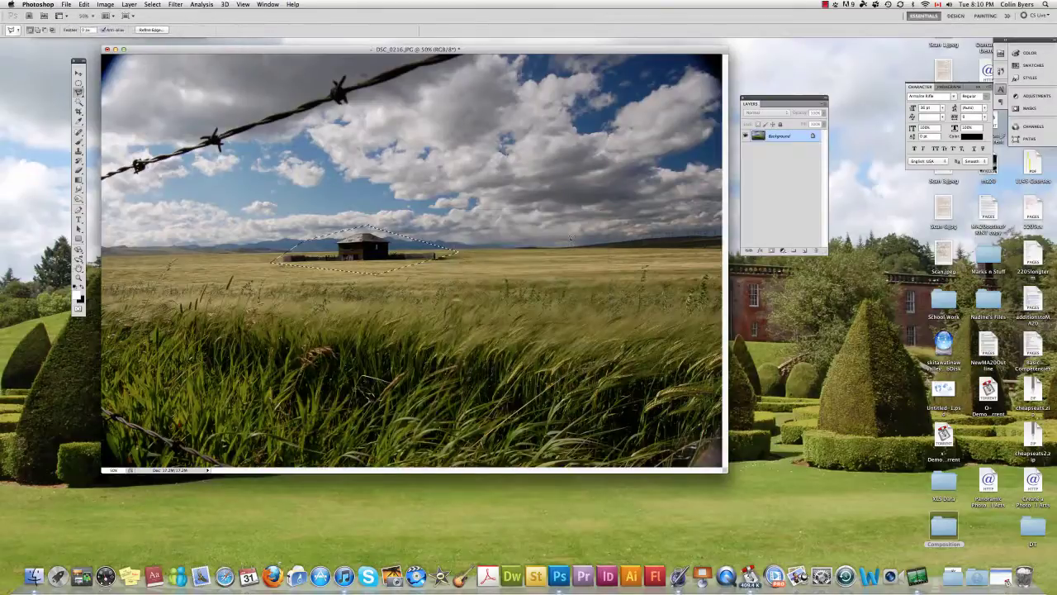
key("super+d")
left_click(79, 96)
left_click(116, 107)
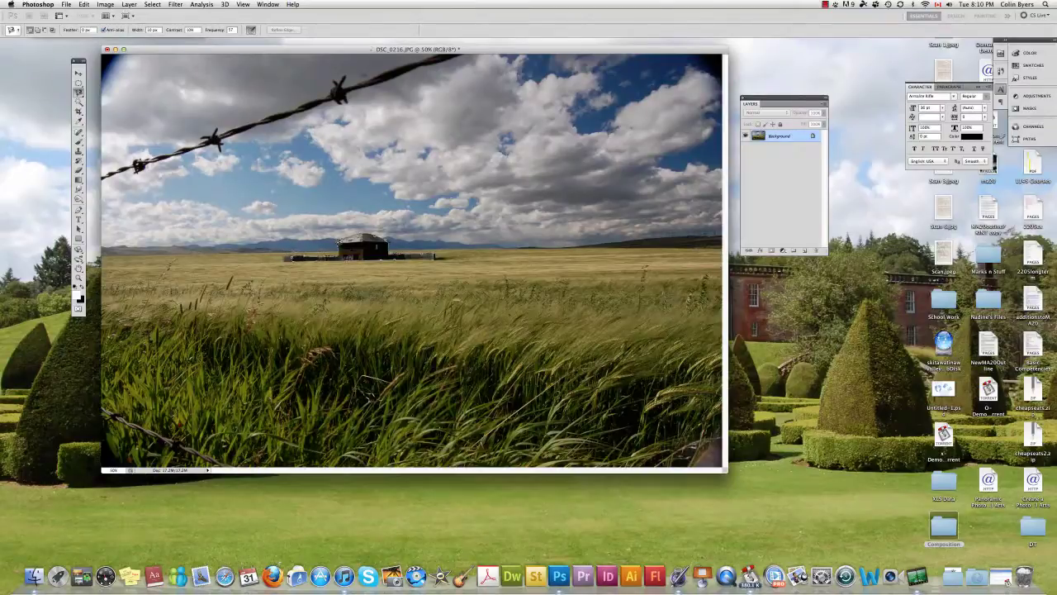
left_click(341, 236)
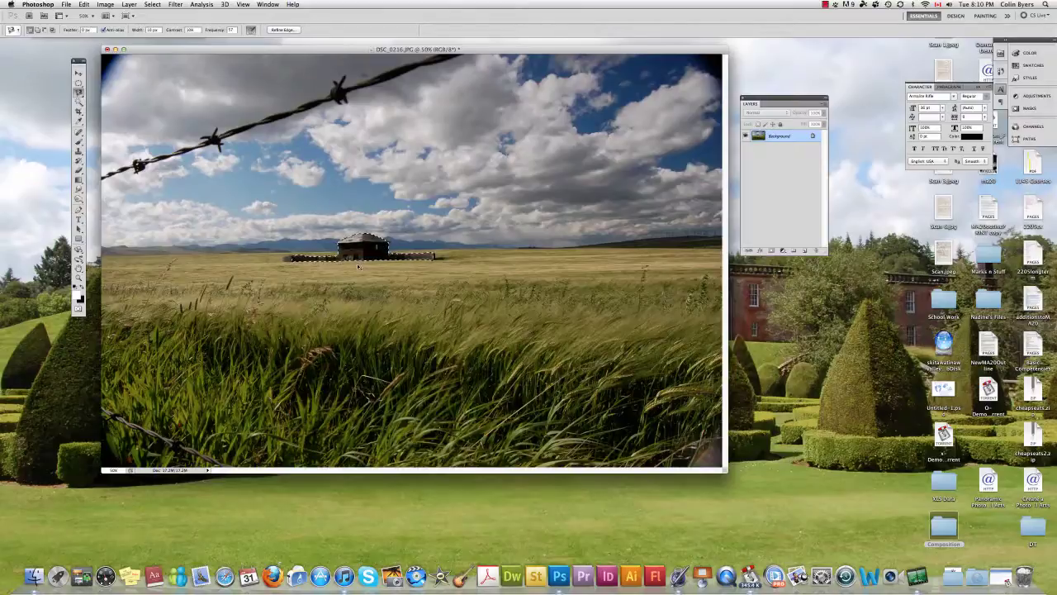
key("super+d")
Paint a Quick Selection over the barn and fence, then set Subtract from selection mode.
left_click(79, 102)
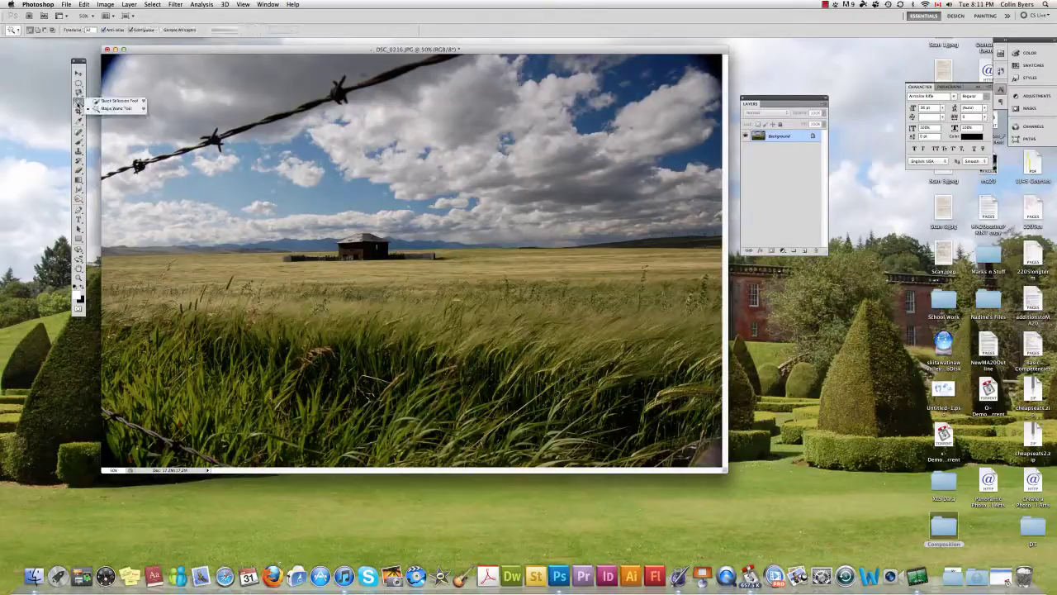
left_click(112, 101)
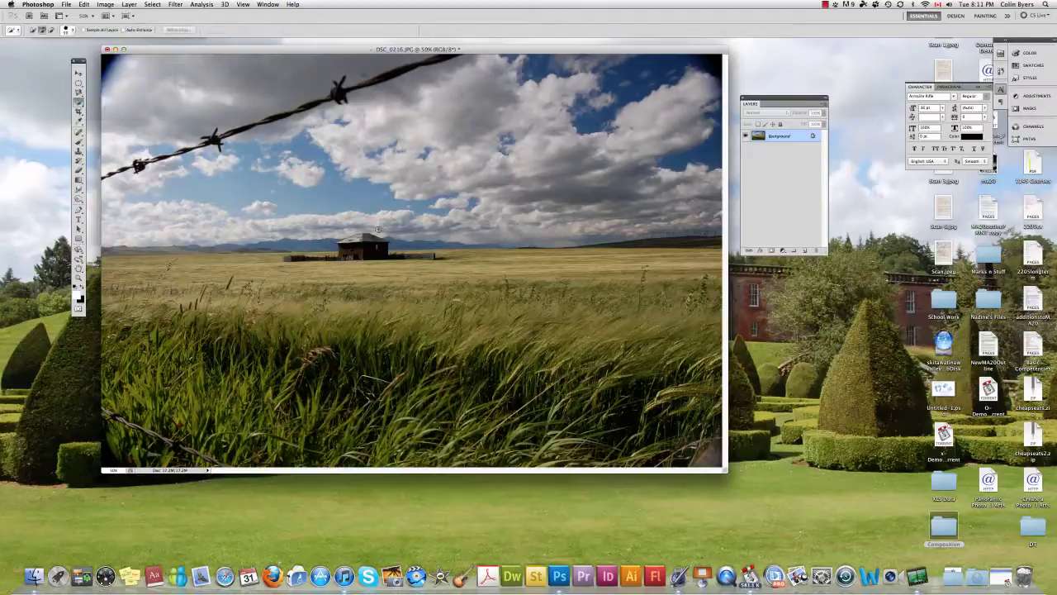
left_click_drag(337, 235, 355, 235)
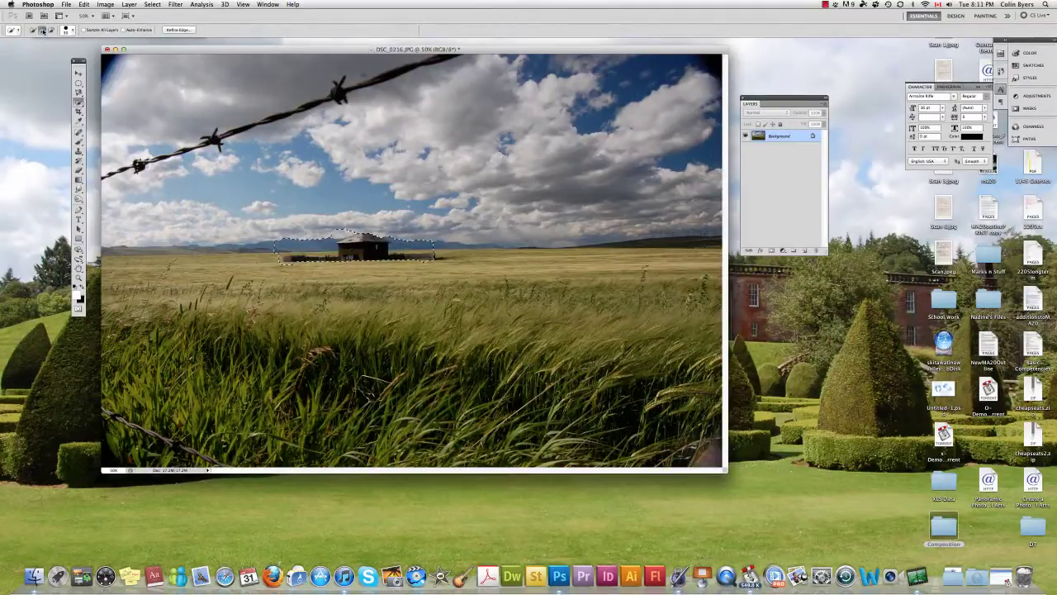
left_click(52, 31)
left_click(80, 102)
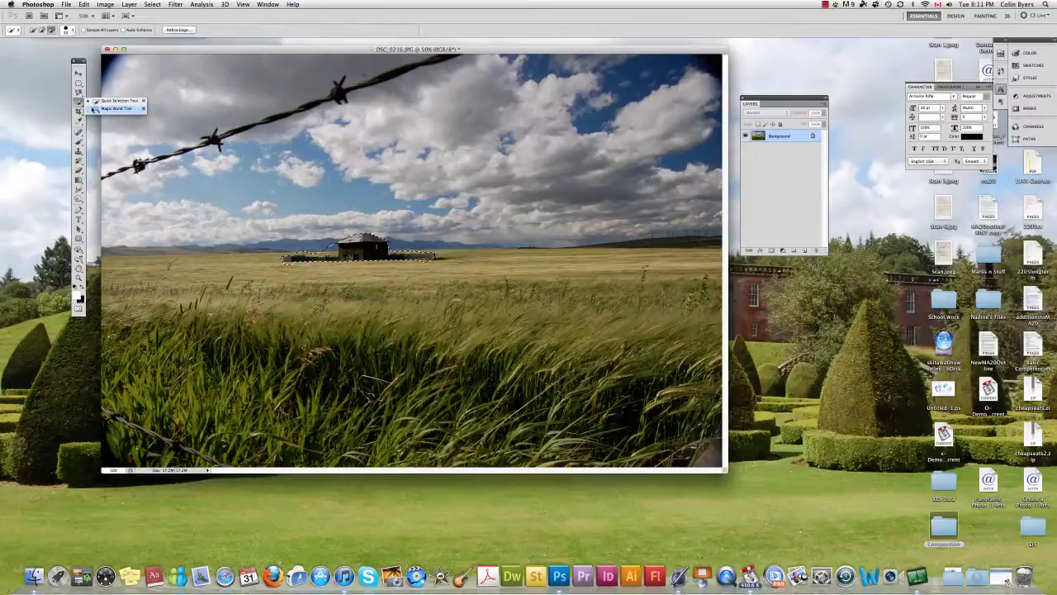
left_click(115, 101)
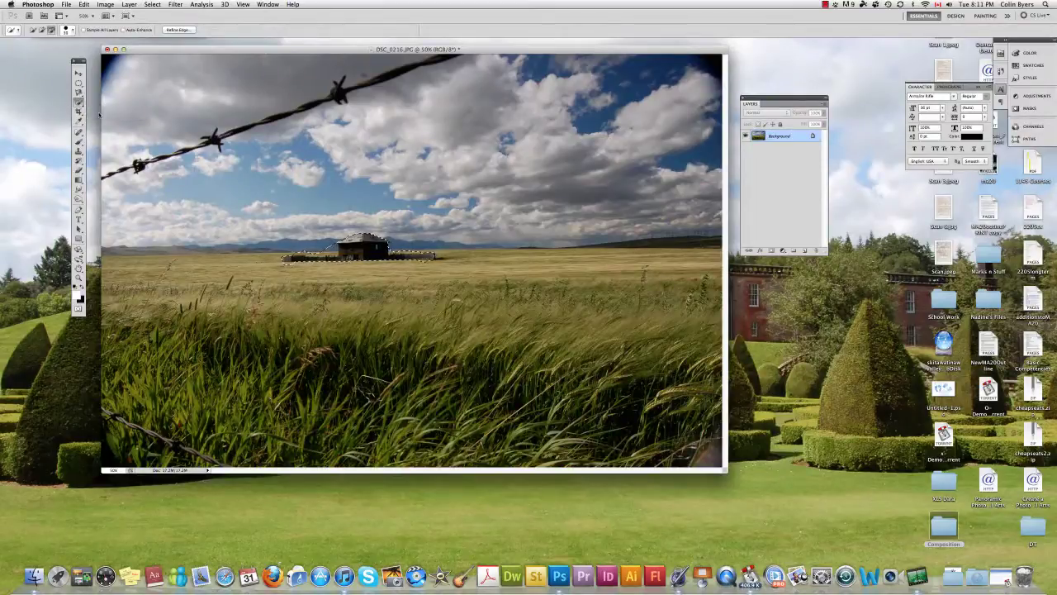
Add Layer 1 above Background, then fill the barn selection white with Paint Bucket and undo it.
left_click(805, 251)
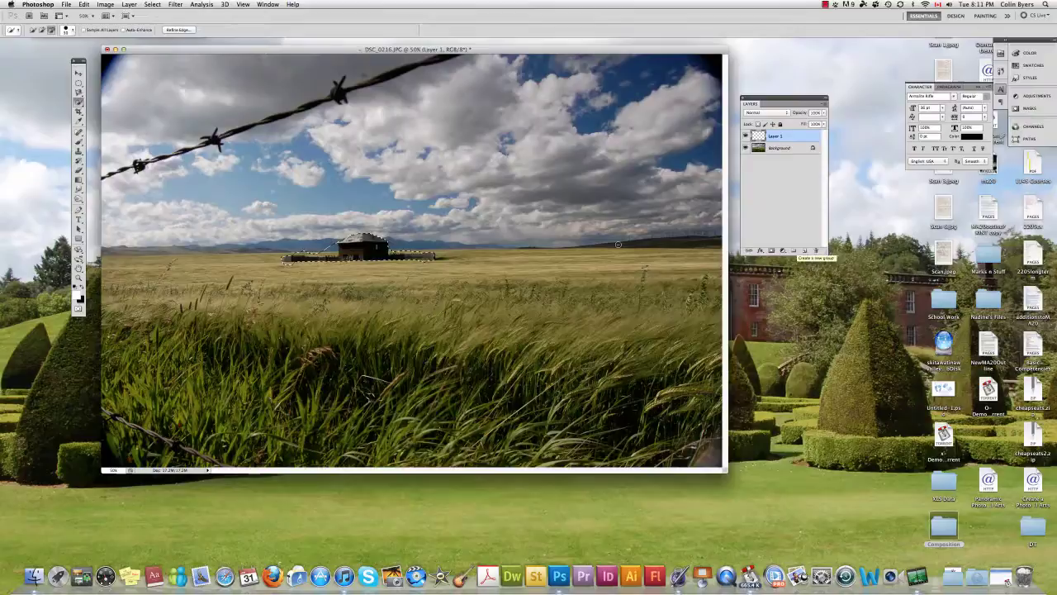
left_click(78, 179)
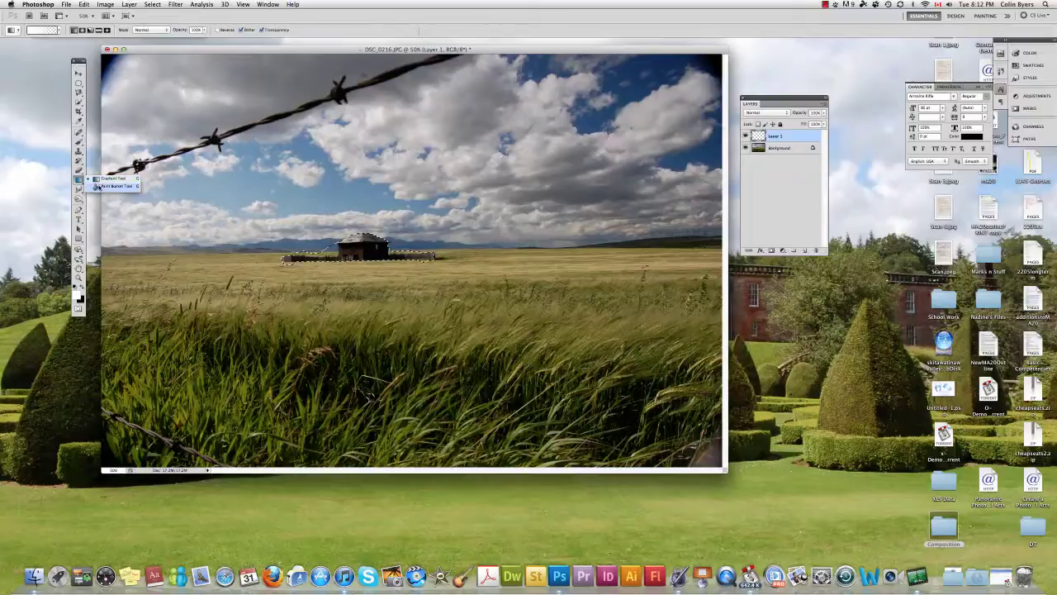
left_click(112, 186)
left_click(338, 245)
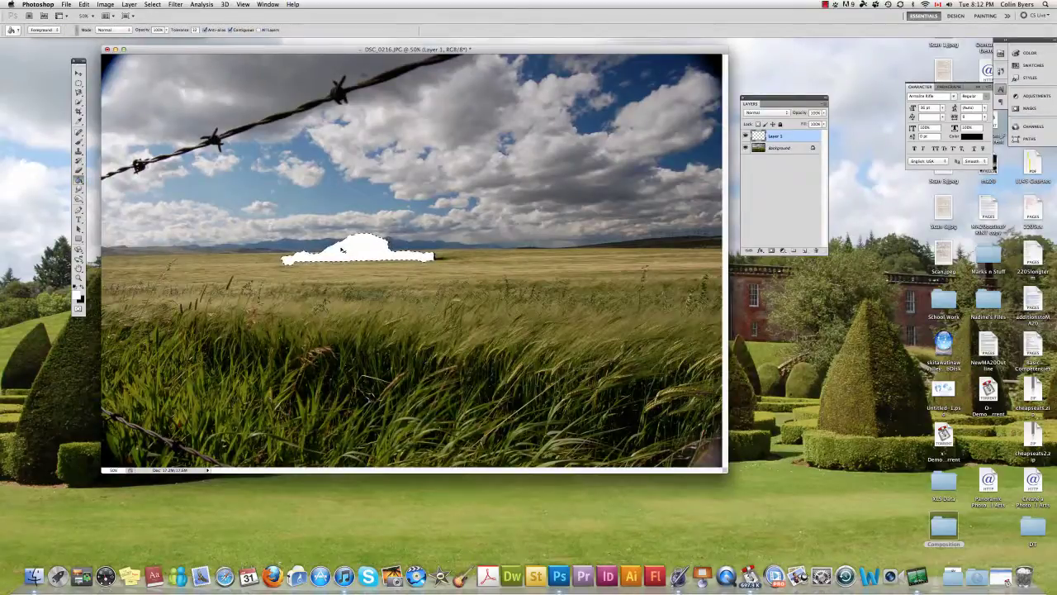
key("super+z")
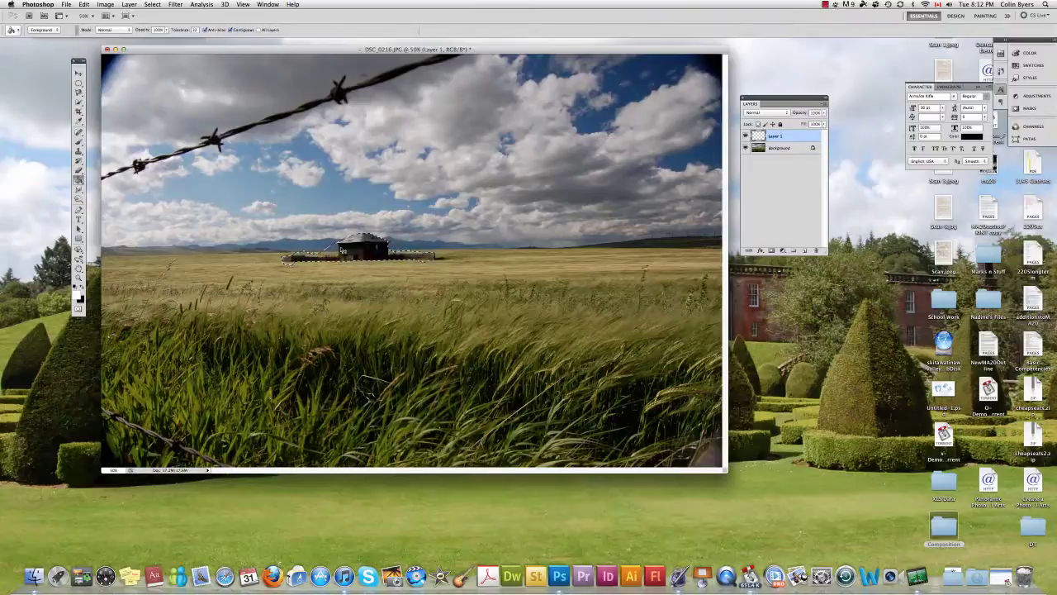
left_click(84, 4)
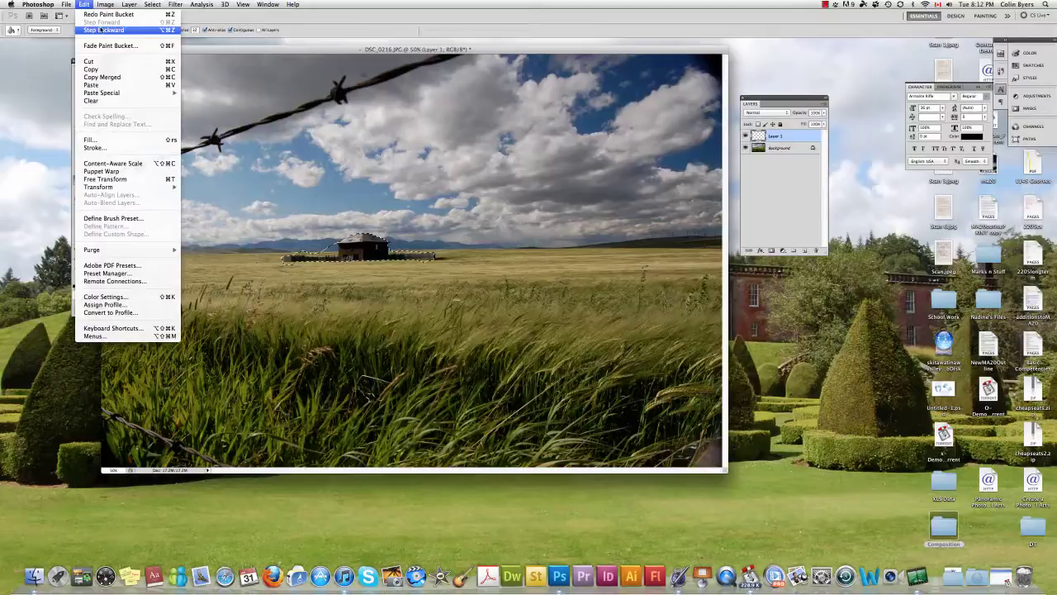
Zoom between 100% and 200% and pan until the selected barn fills the window at 200%.
left_click(260, 93)
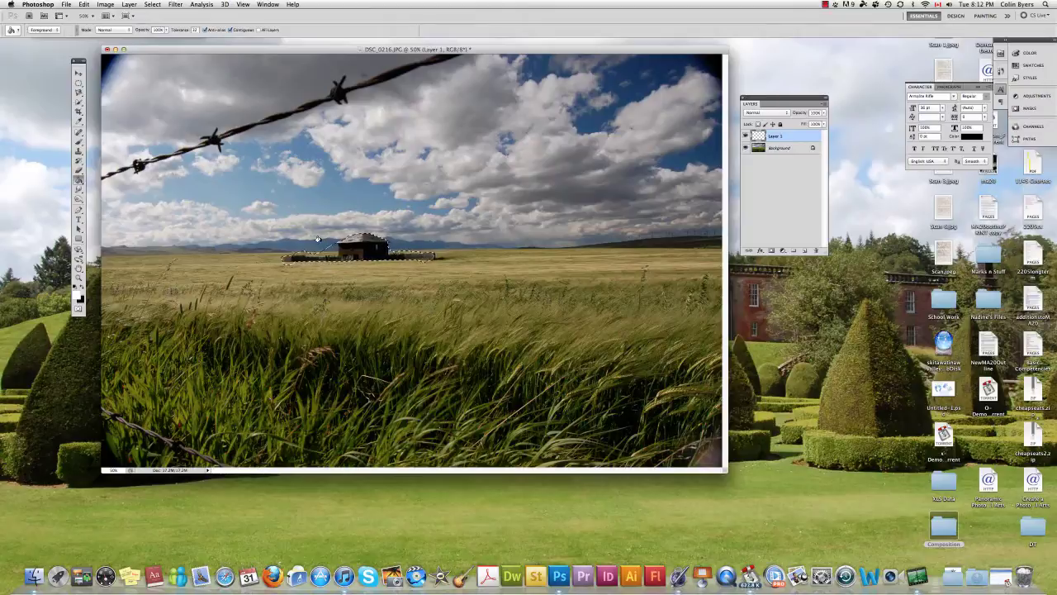
key("super+h")
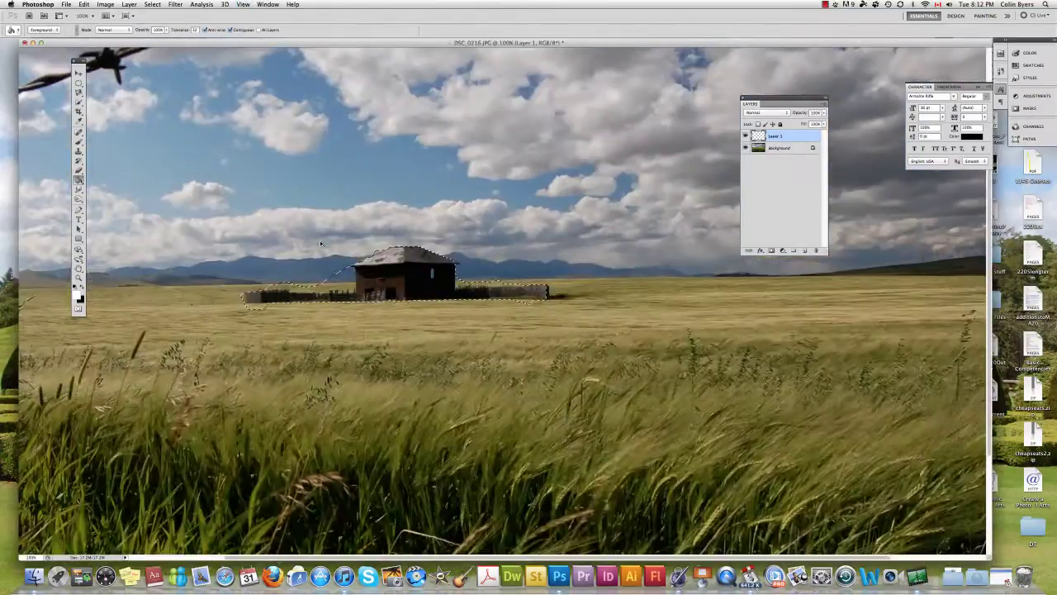
key("super+equal")
key("super+minus")
key("super+equal")
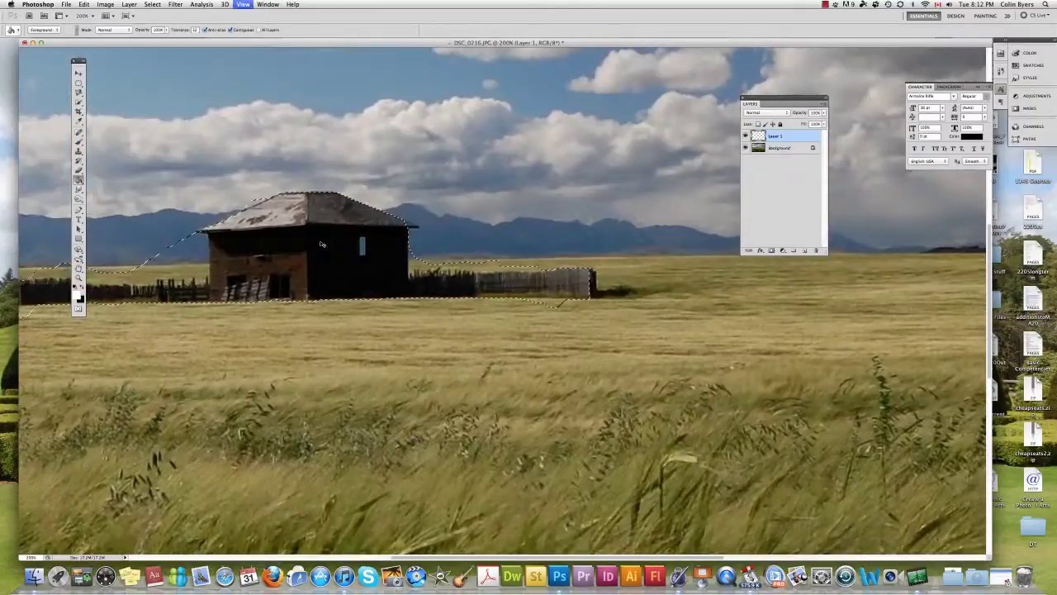
key("super+minus")
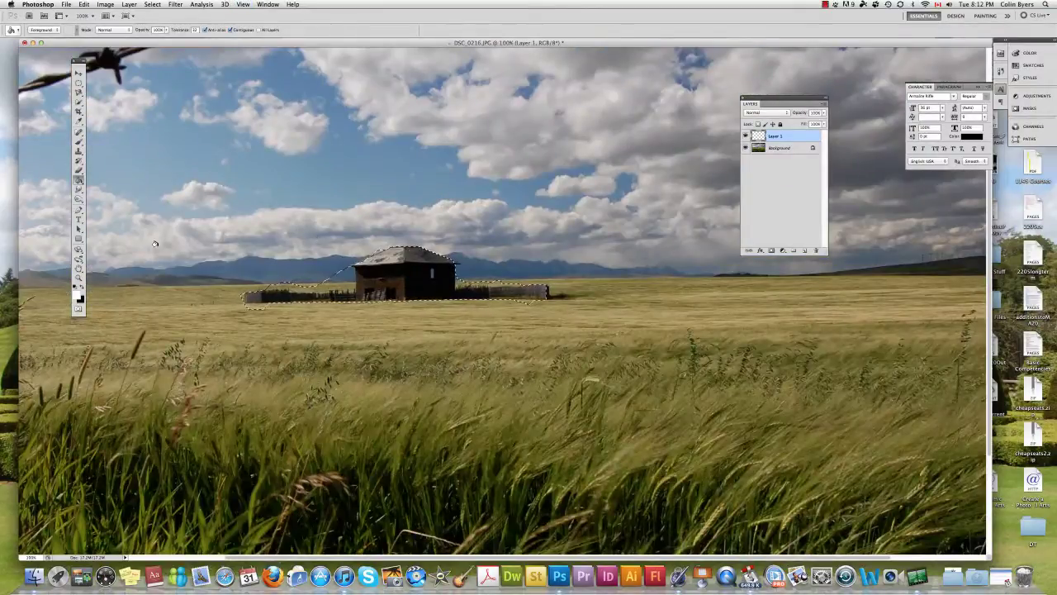
left_click_drag(308, 240, 422, 255)
left_click_drag(269, 260, 181, 281)
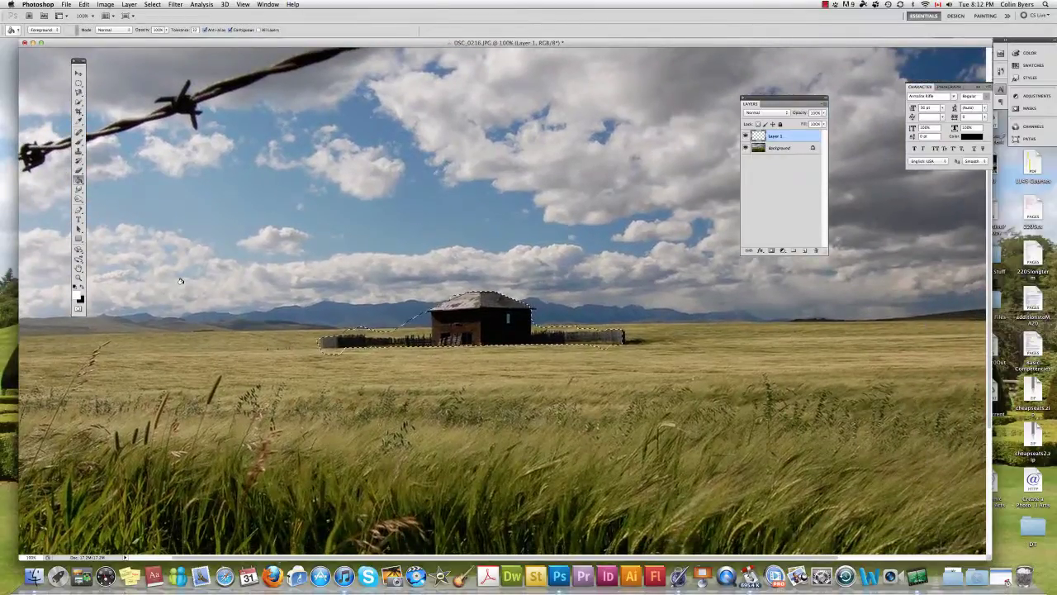
key("super+equal")
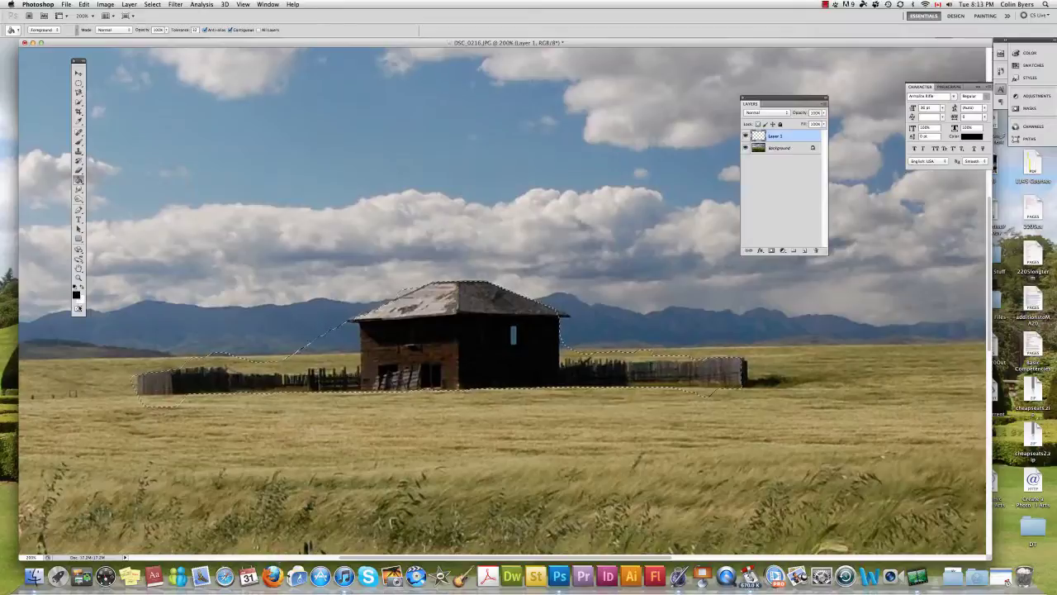
Show the barn selection as a Quick Mask and pick the Brush, adjusting its size.
left_click(79, 309)
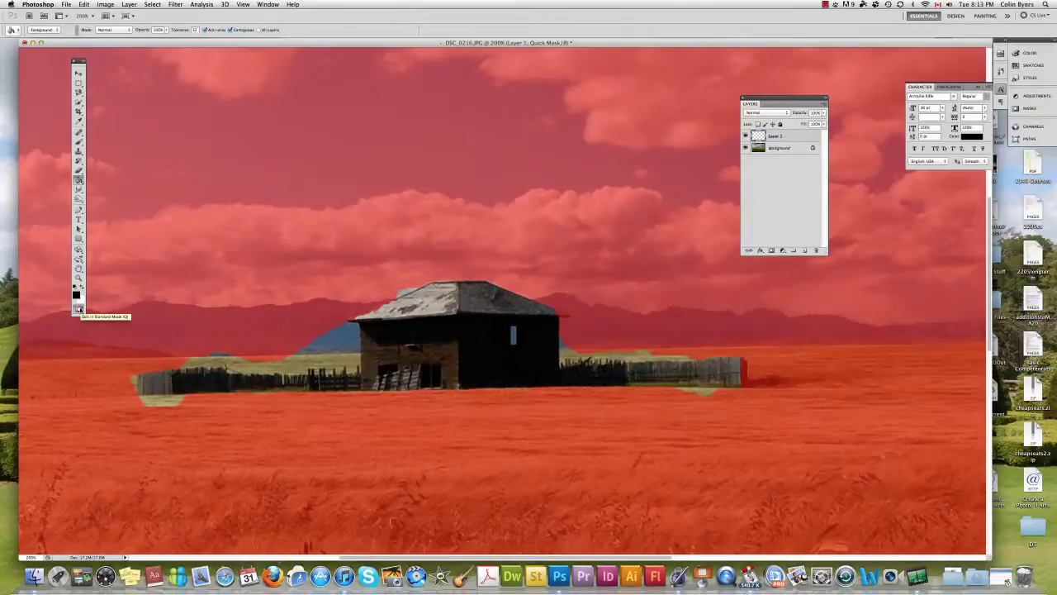
left_click(80, 142)
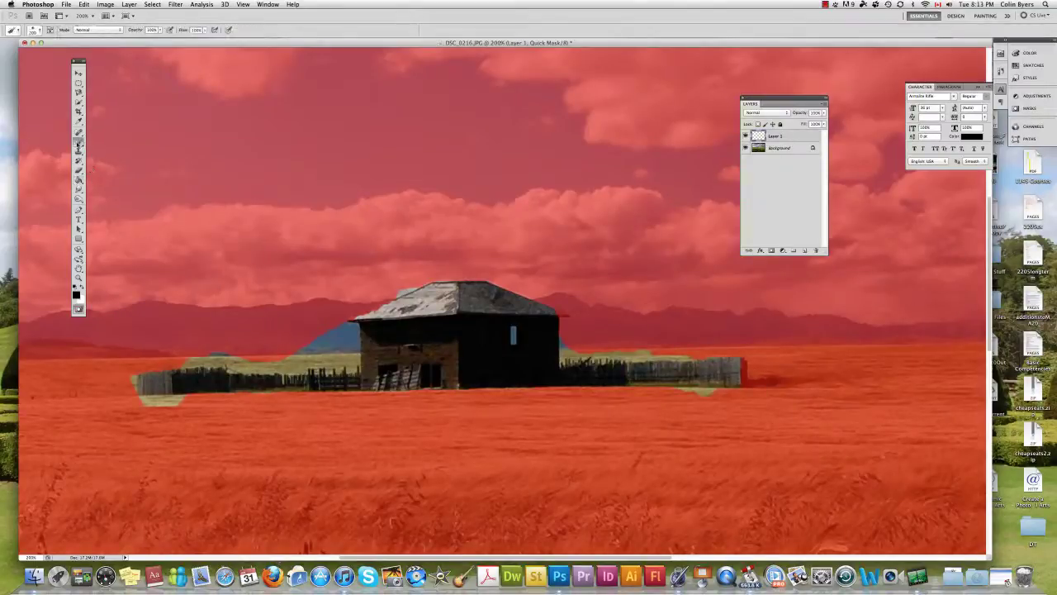
key("bracketright")
key("bracketright")
key("bracketright")
key("bracketright")
key("bracketright")
key("bracketleft")
key("bracketleft")
key("bracketleft")
key("bracketleft")
key("bracketleft")
Mask the light patches under the fence's left end, along its top, and under its right end.
mouse_move(161, 402)
left_mouse_down()
mouse_move(130, 373)
mouse_move(192, 356)
mouse_move(248, 361)
mouse_move(188, 355)
mouse_move(349, 357)
left_mouse_up()
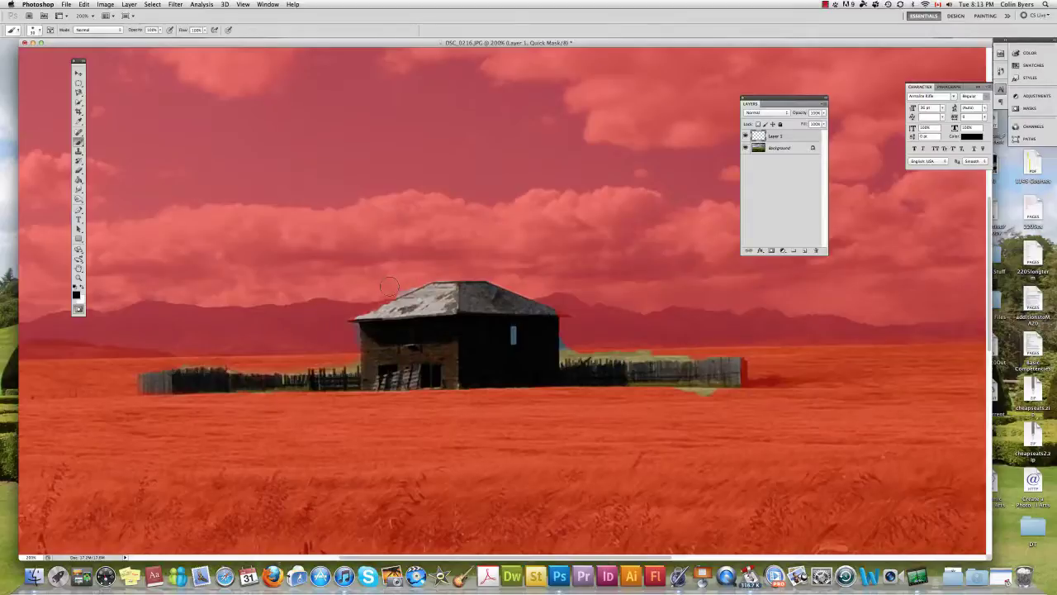
key("bracketleft")
left_click(563, 351)
left_click_drag(593, 353, 682, 355)
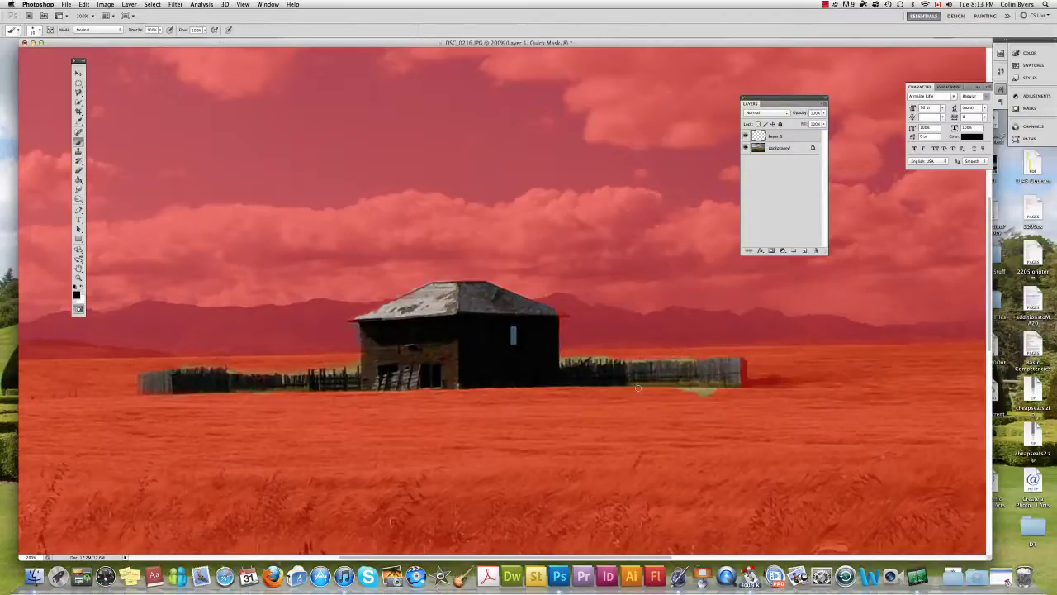
mouse_move(638, 388)
left_mouse_down()
mouse_move(720, 388)
mouse_move(710, 393)
left_mouse_up()
key("bracketright")
key("bracketright")
key("bracketleft")
key("bracketleft")
key("bracketleft")
Erase the mask along the fence's right end with a smaller Eraser at 100% opacity.
key("e")
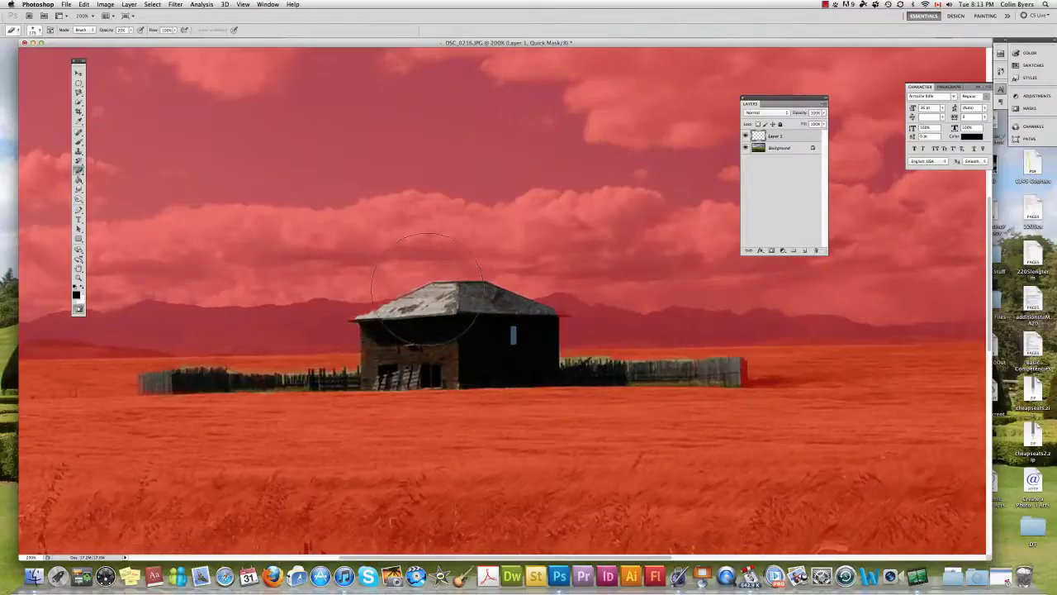
key("bracketleft")
key("bracketleft")
key("bracketleft")
key("bracketleft")
key("bracketleft")
key("bracketleft")
left_click(120, 30)
left_click(130, 31)
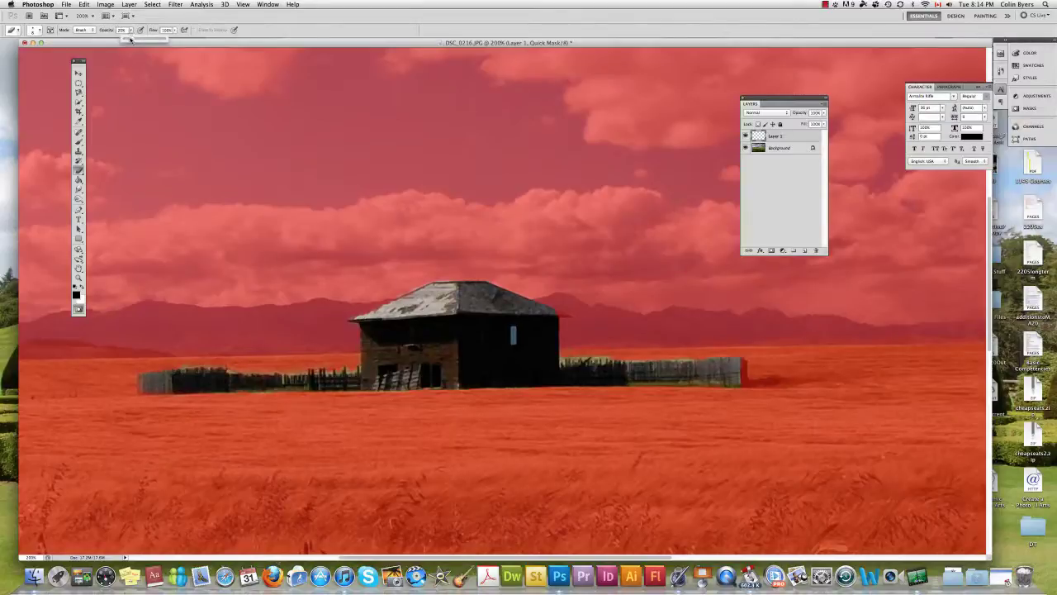
left_click_drag(132, 39, 186, 43)
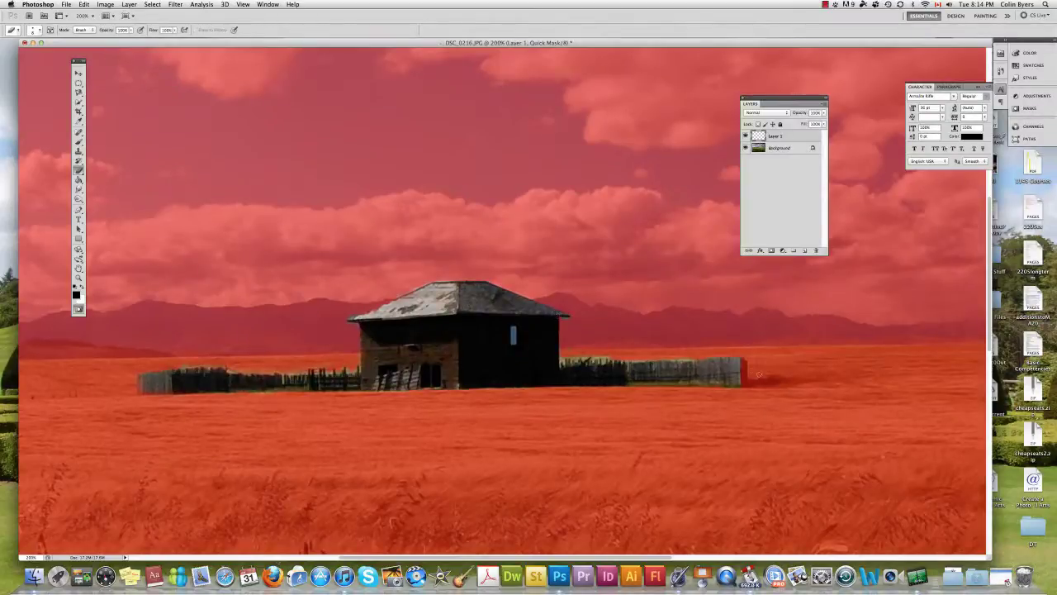
mouse_move(744, 376)
left_mouse_down()
mouse_move(744, 363)
mouse_move(744, 382)
left_mouse_up()
Exit Quick Mask to get the barn selection, zoom out, and dismiss two failed copy errors.
left_click(78, 310)
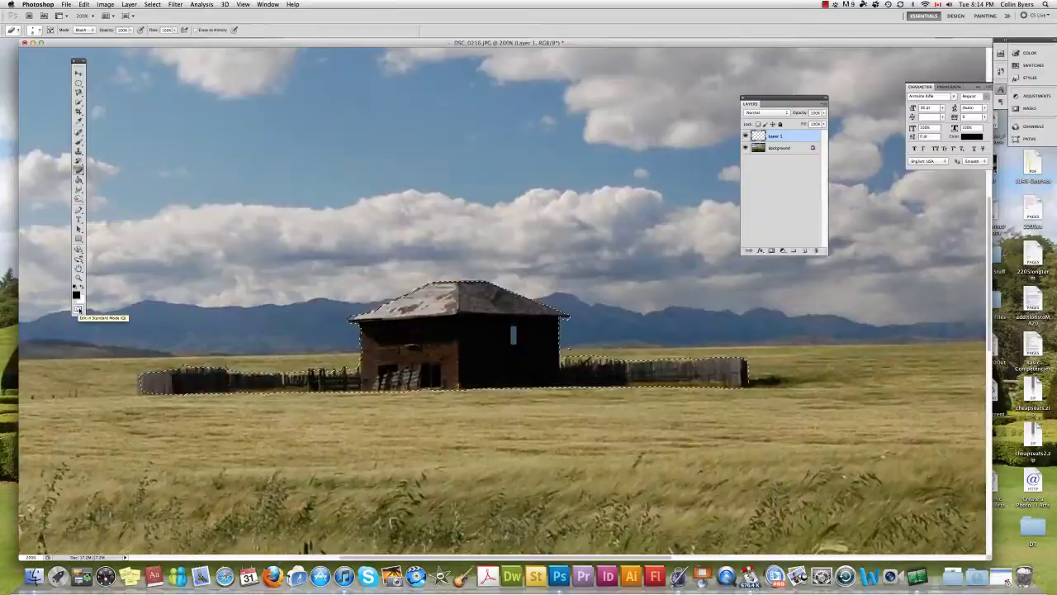
key("super+minus")
key("super+minus")
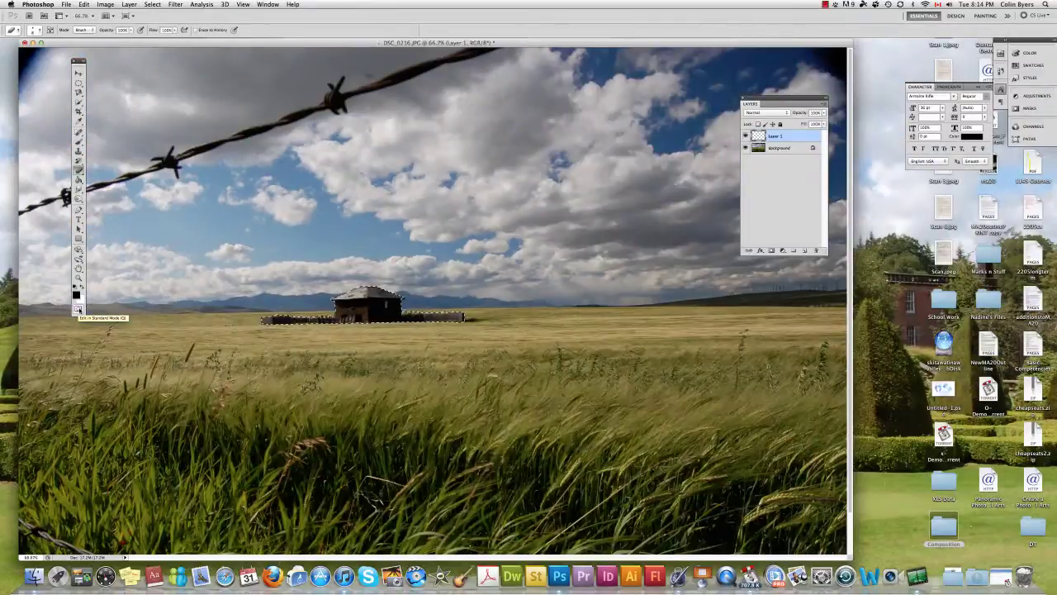
key("super+c")
key("Return")
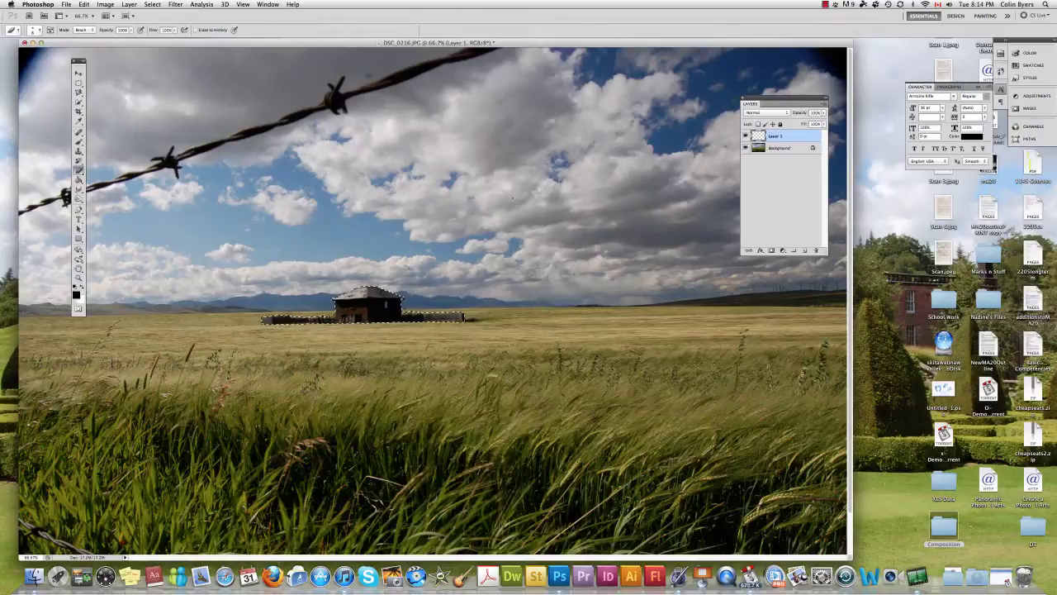
key("super+c")
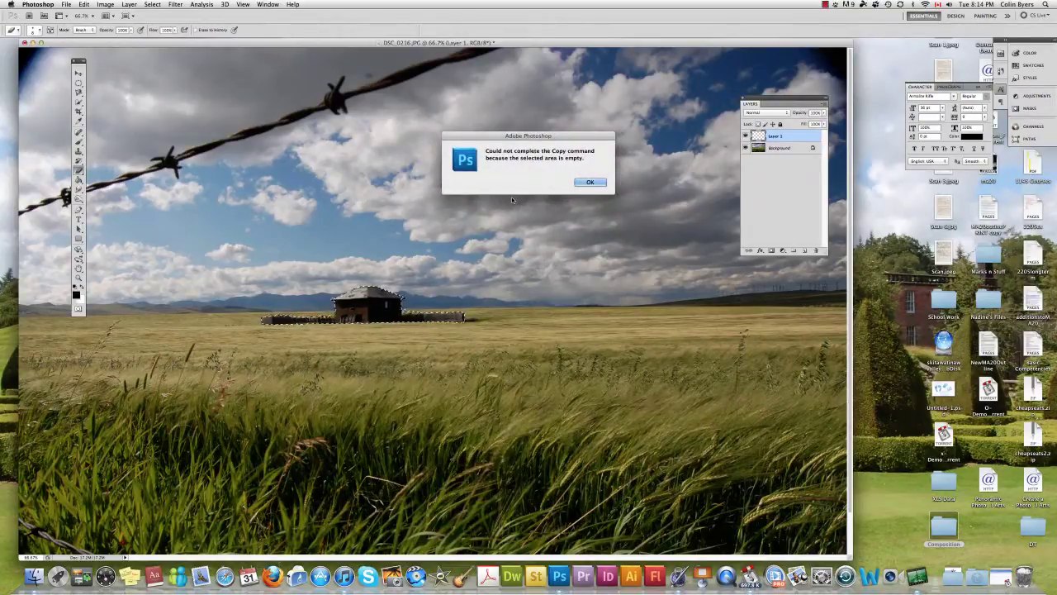
key("Return")
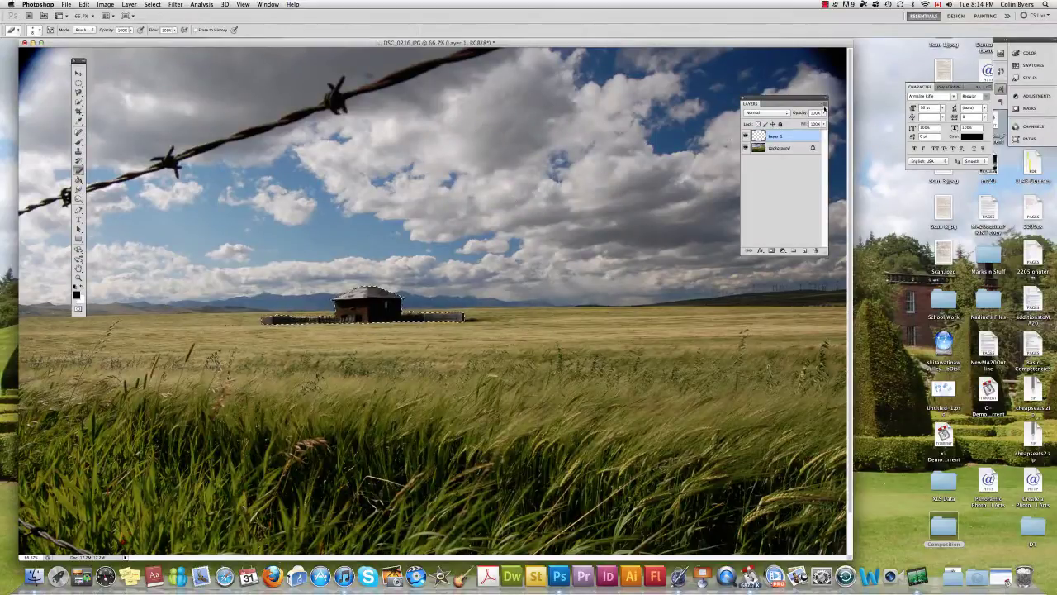
Select the Background layer and copy-paste the barn and fence onto a new Layer 2.
left_click(791, 147)
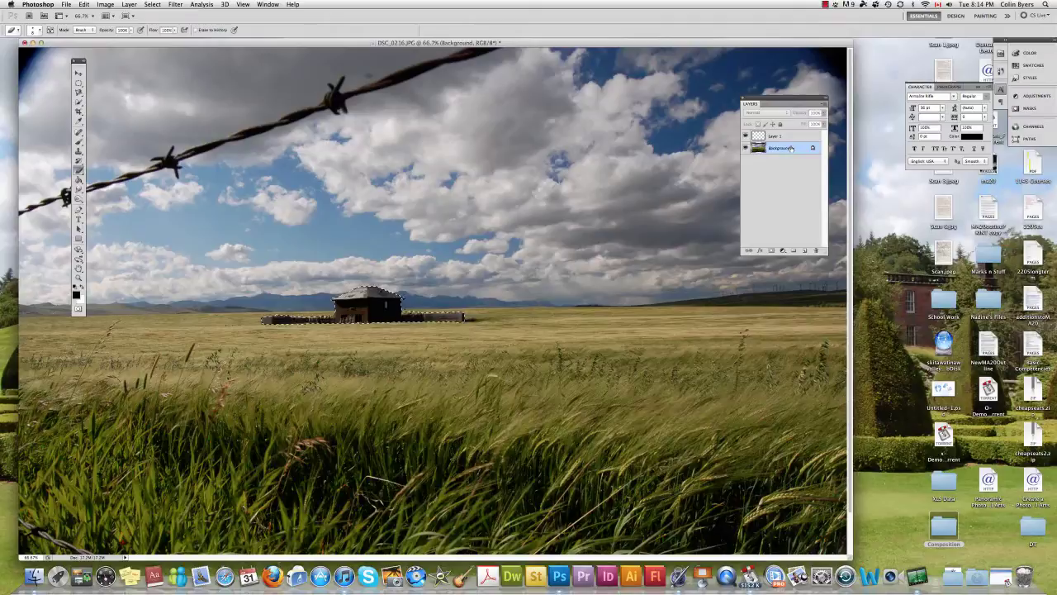
key("super+c")
key("super+v")
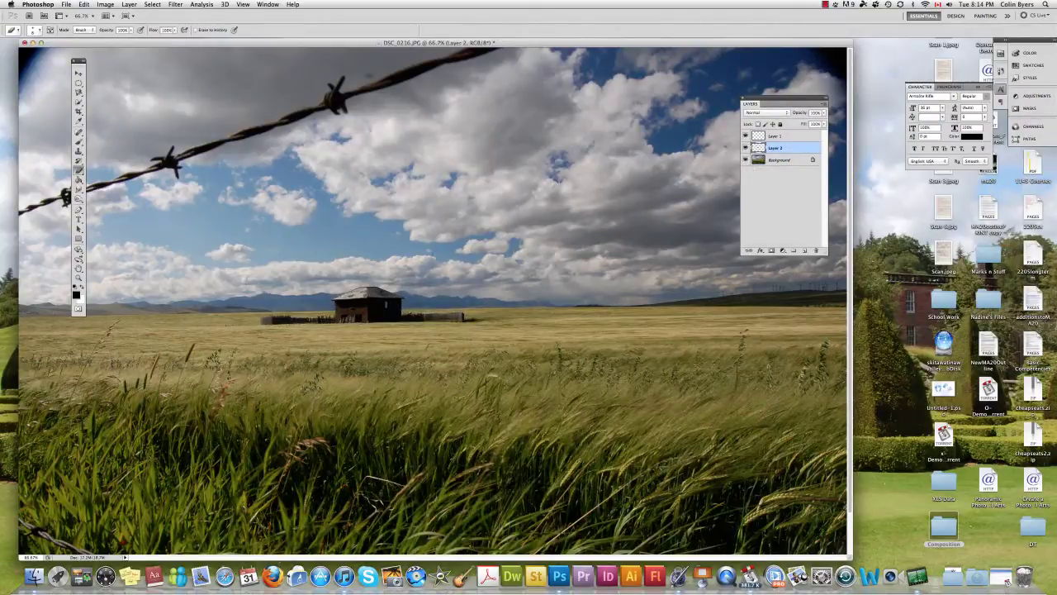
Move the copied barn right, then Free Transform it larger and wider toward the left.
key("v")
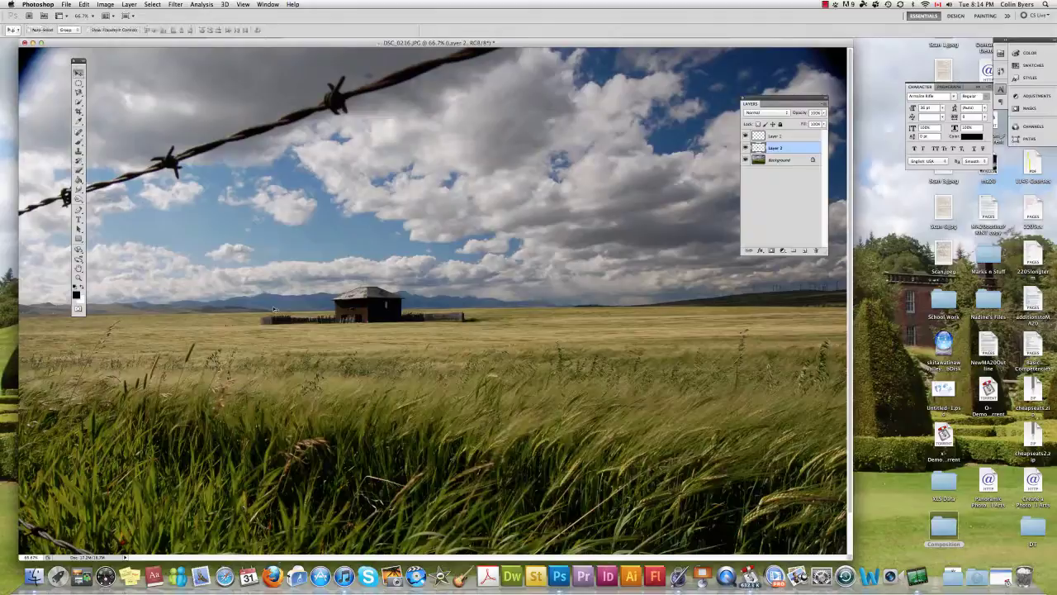
mouse_move(387, 305)
left_mouse_down()
mouse_move(542, 304)
mouse_move(526, 304)
left_mouse_up()
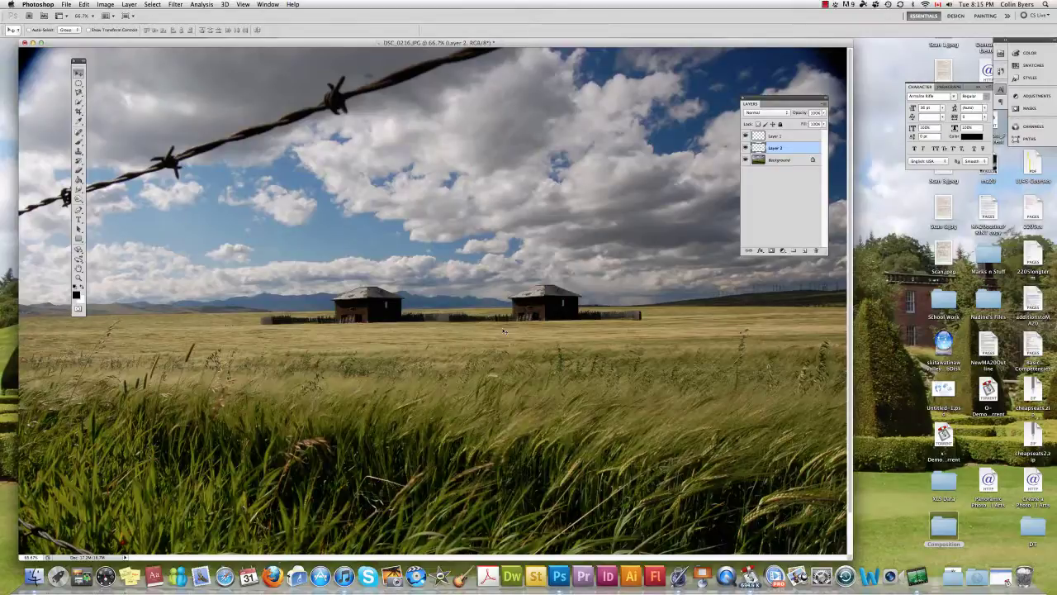
key("super+t")
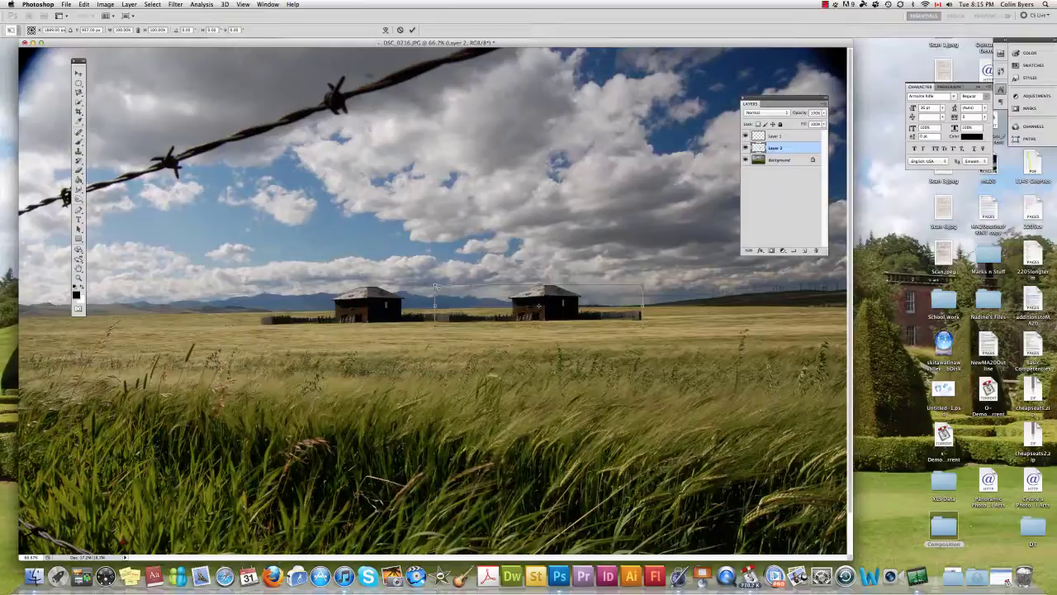
left_click_drag(432, 284, 244, 246)
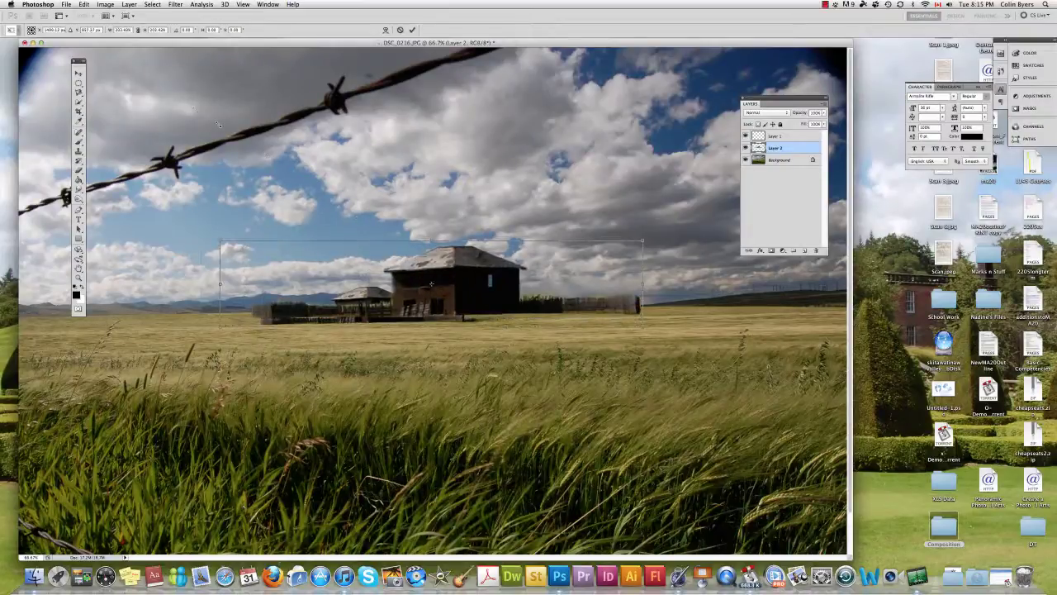
left_click_drag(220, 283, 145, 284)
mouse_move(409, 254)
left_mouse_down()
mouse_move(409, 270)
mouse_move(399, 268)
left_mouse_up()
key("Return")
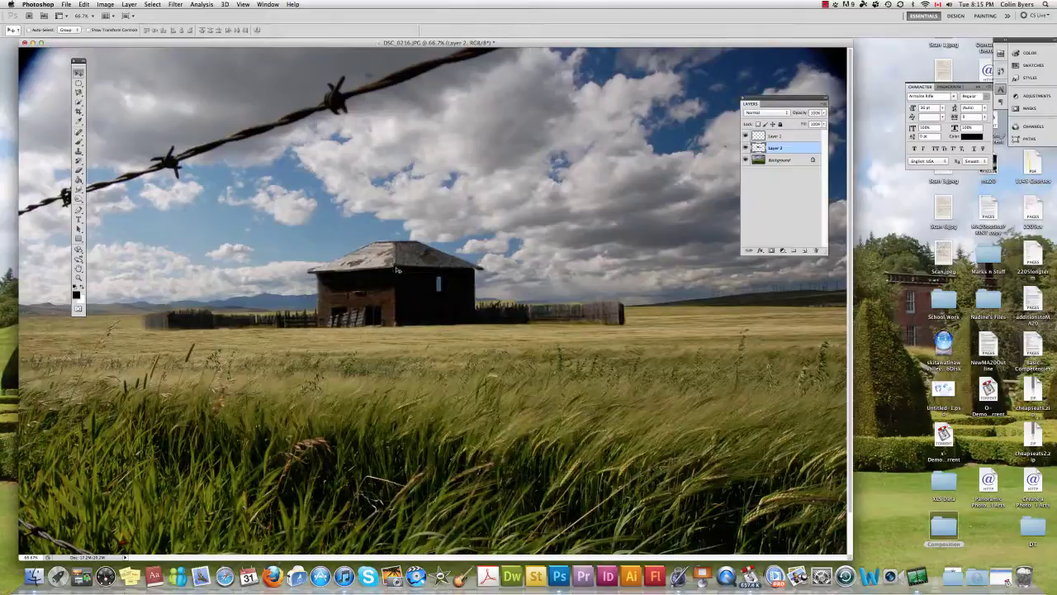
Free Transform the barn copy again, shrinking it slightly and shifting it into place.
key("super+t")
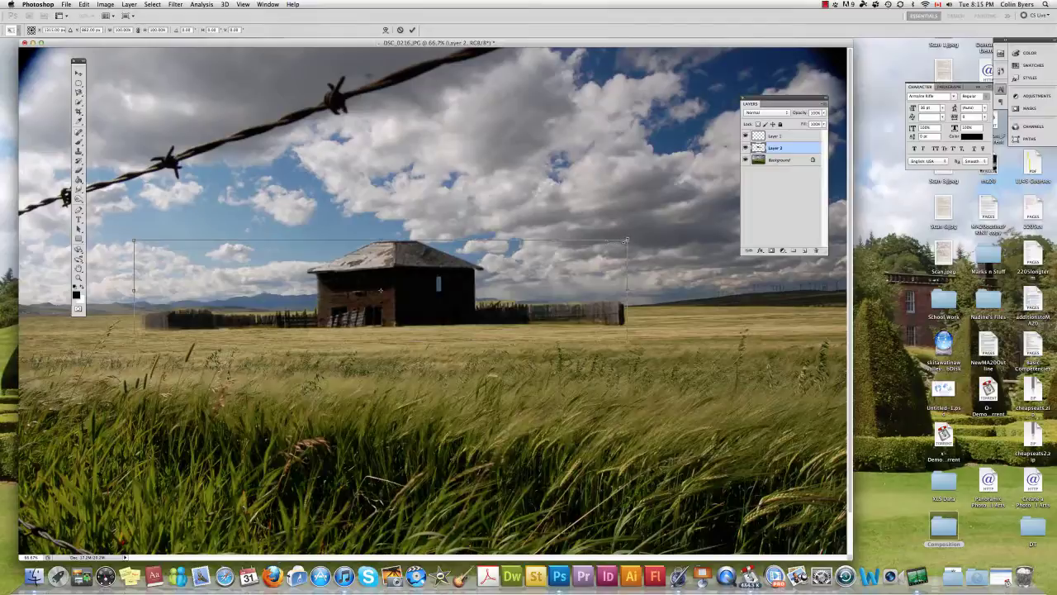
left_click_drag(627, 242, 562, 282)
left_click_drag(393, 306, 406, 301)
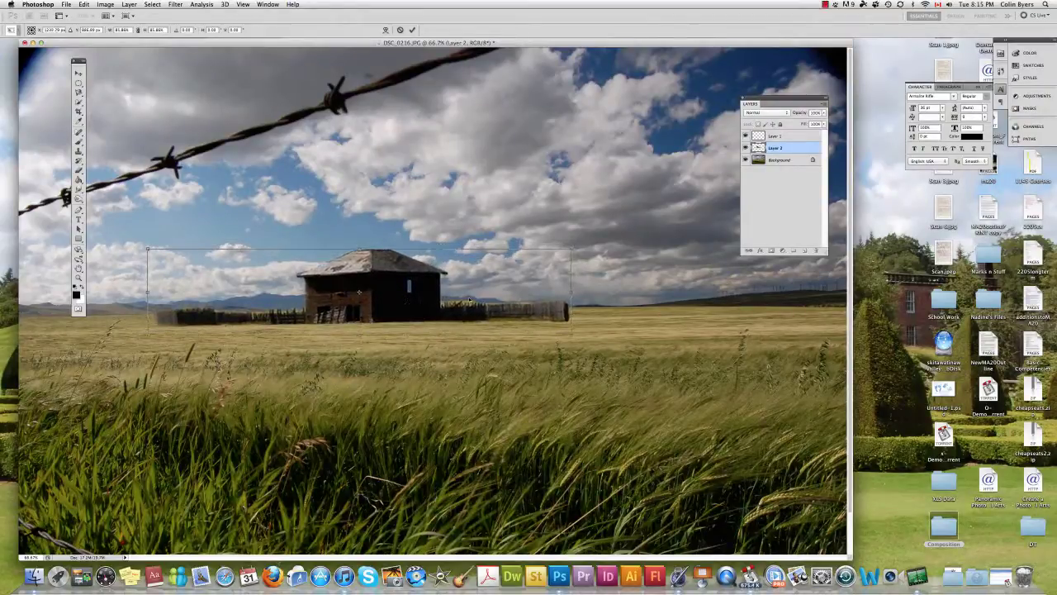
key("Return")
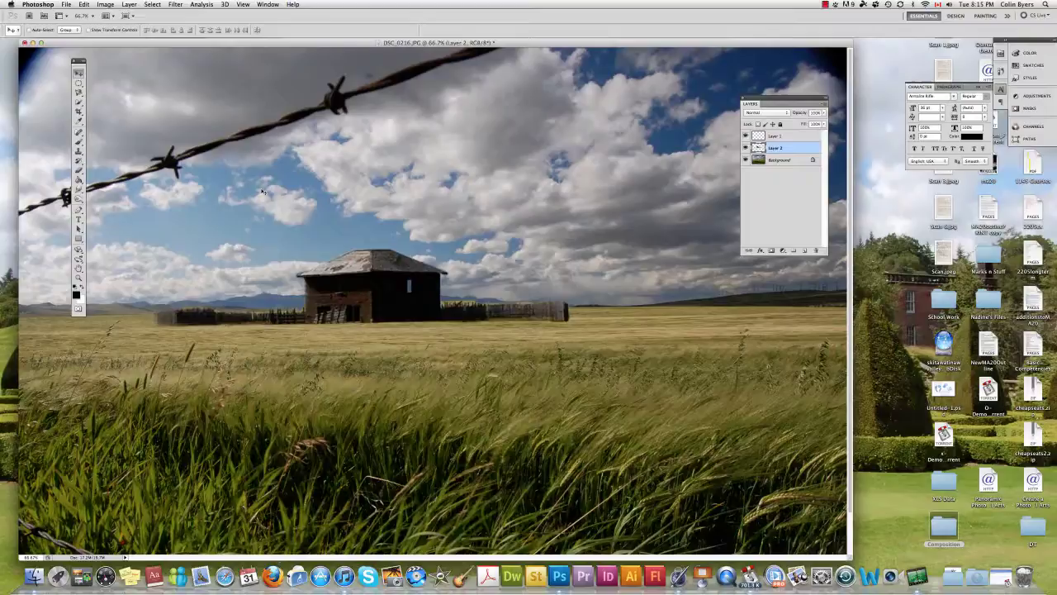
Warp the barn copy with Edit > Transform > Warp, pulling its roof up and right, and commit.
left_click(85, 4)
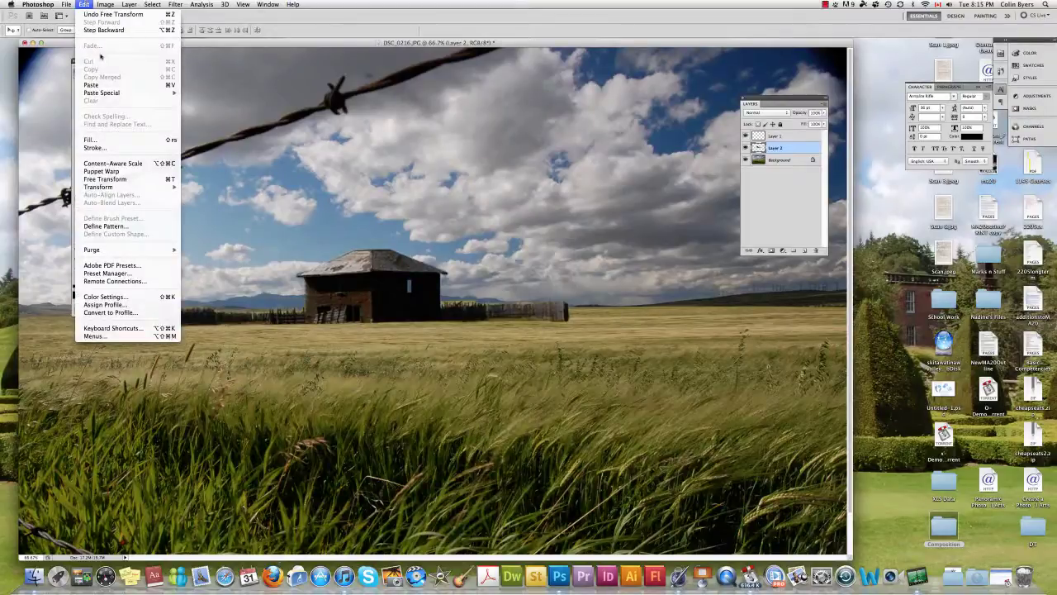
mouse_move(167, 189)
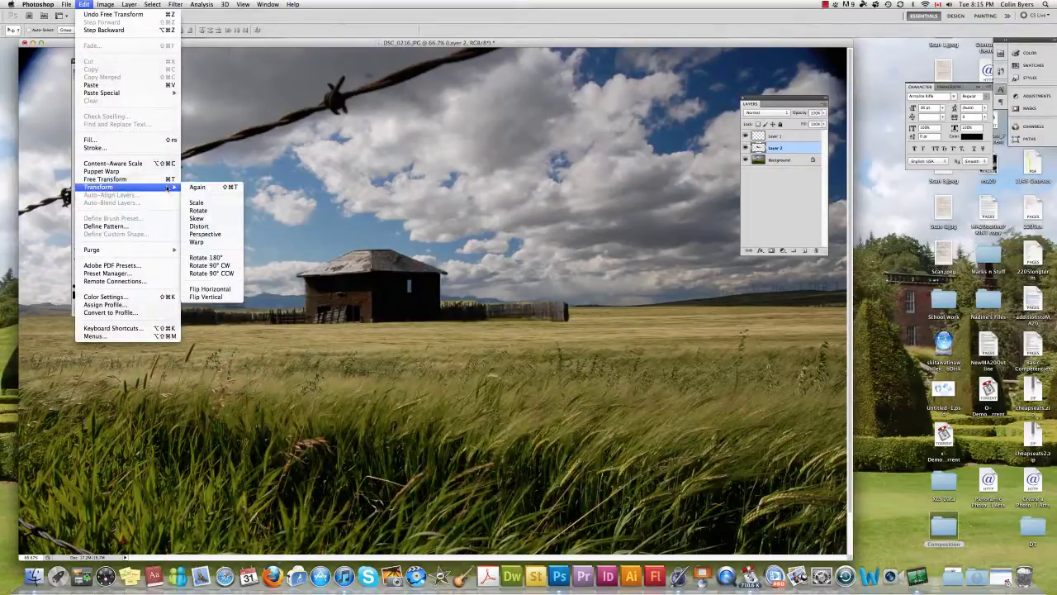
left_click(214, 243)
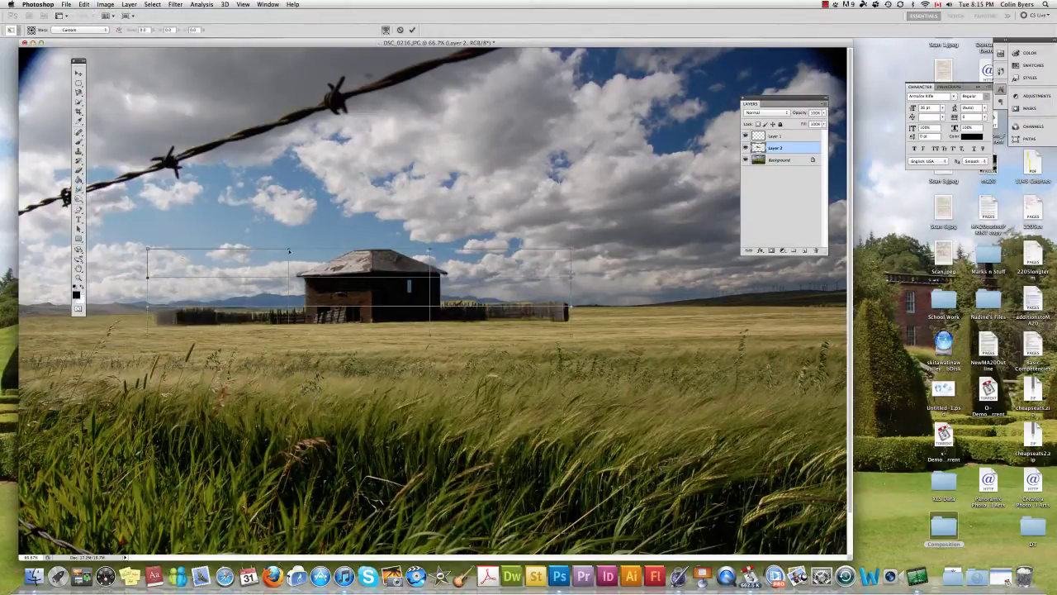
left_click_drag(289, 250, 498, 237)
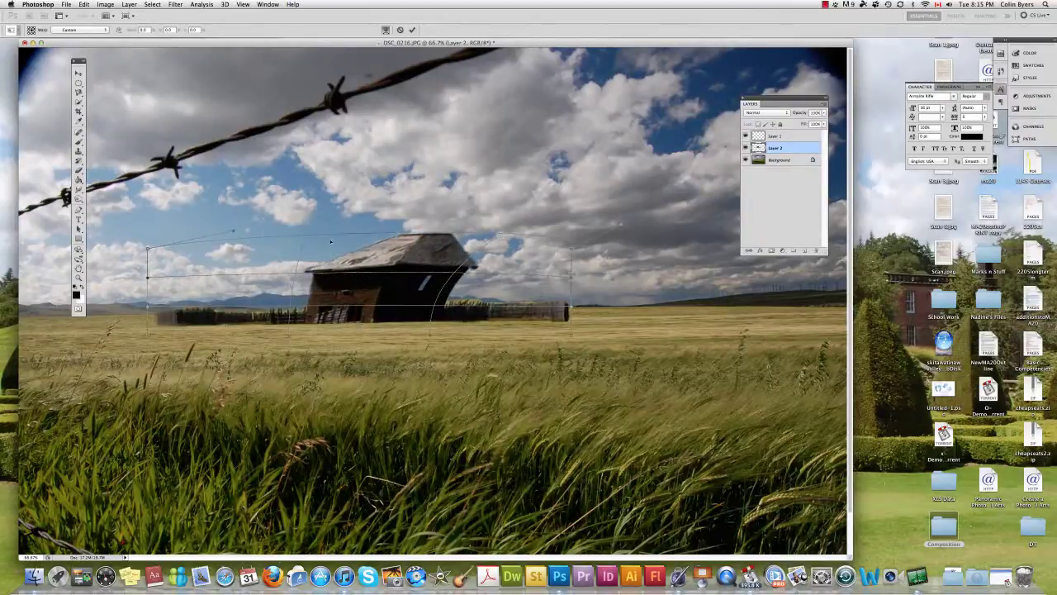
left_click_drag(308, 237, 356, 236)
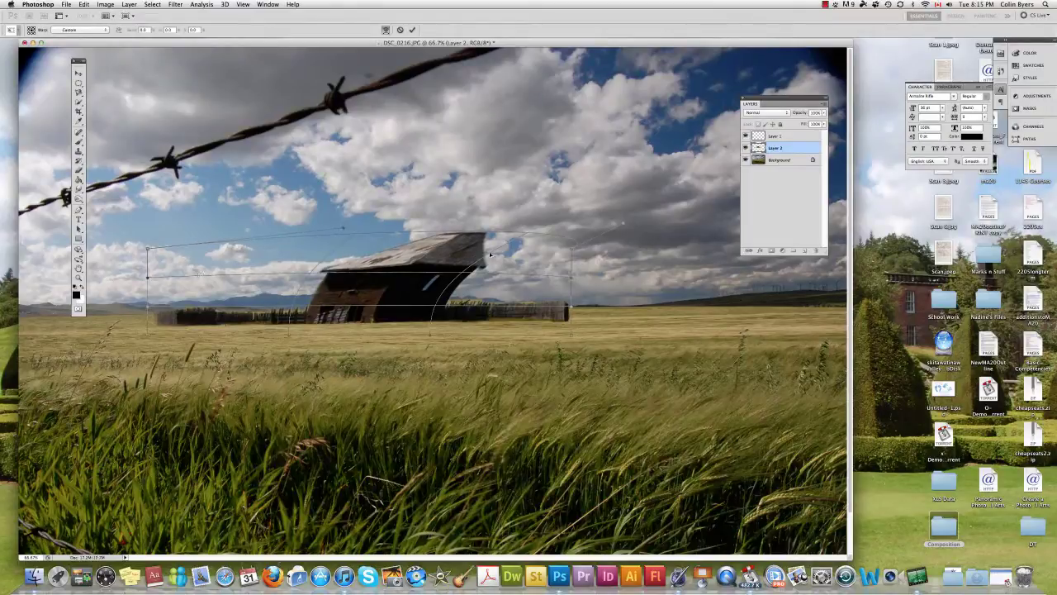
left_click(412, 30)
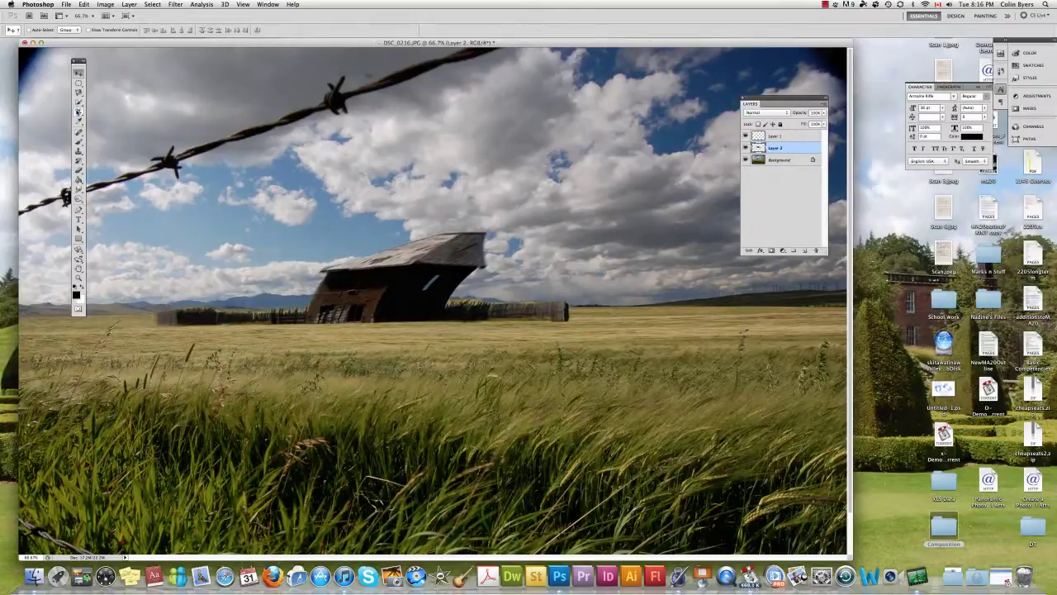
Drag a trial crop area with the Crop Tool, then cancel it to keep the full photo.
left_click(78, 110)
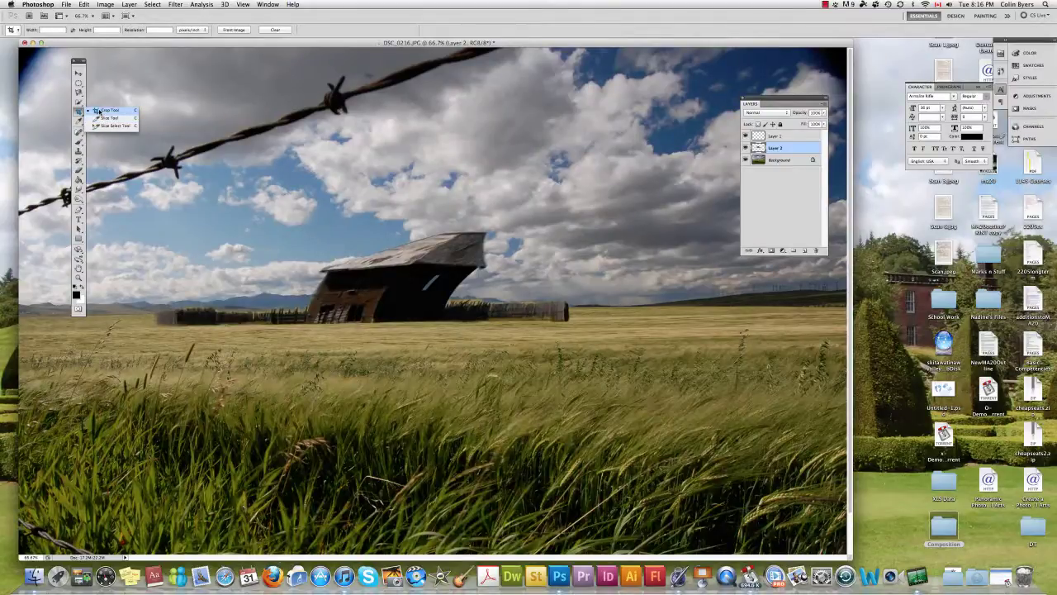
left_click(98, 110)
left_click_drag(98, 110, 370, 306)
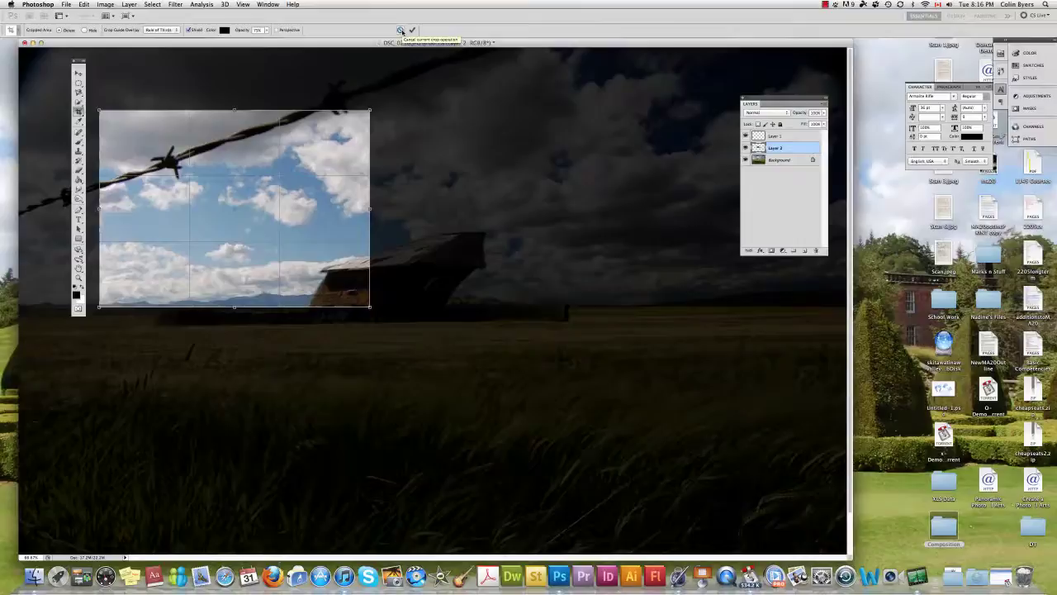
left_click(401, 31)
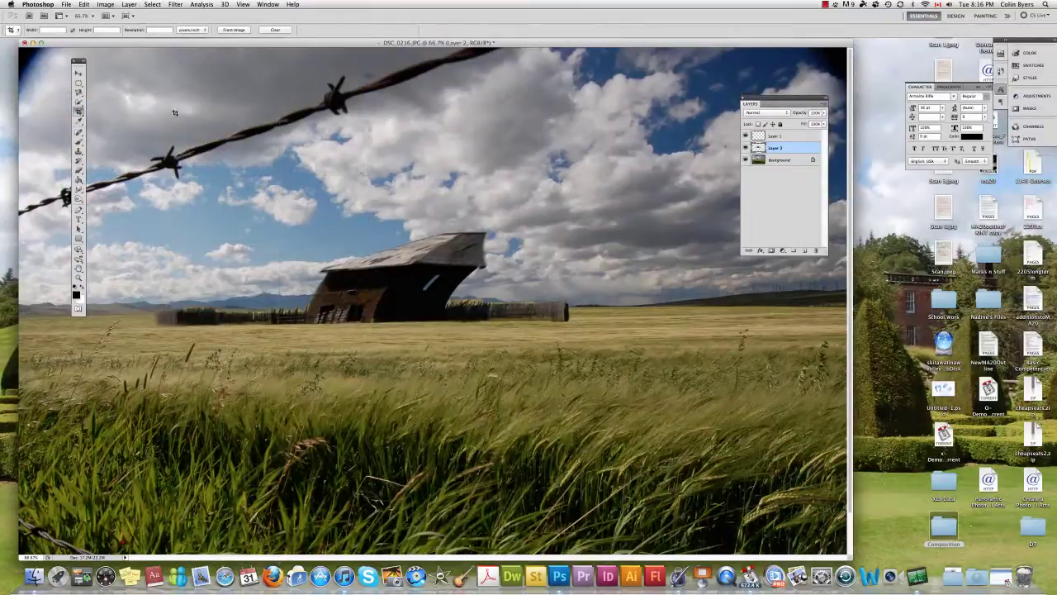
Use the Eyedropper to sample several sky-blue and wheat-tan colours from the photo.
left_click(80, 122)
left_click(228, 196)
left_click(306, 233)
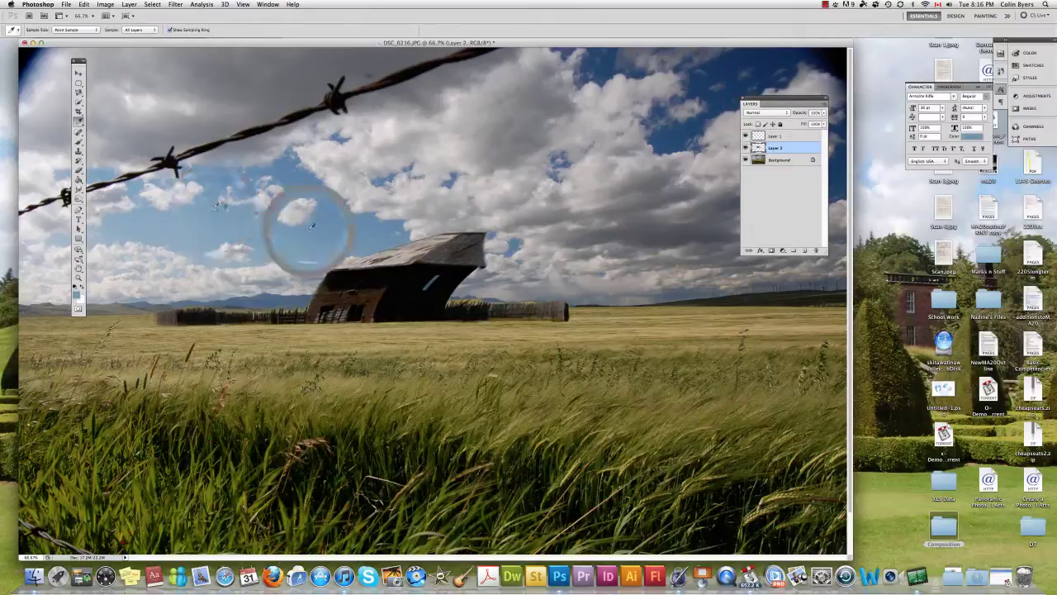
left_click(214, 219)
left_click(213, 239)
left_click(207, 354)
left_click(330, 350)
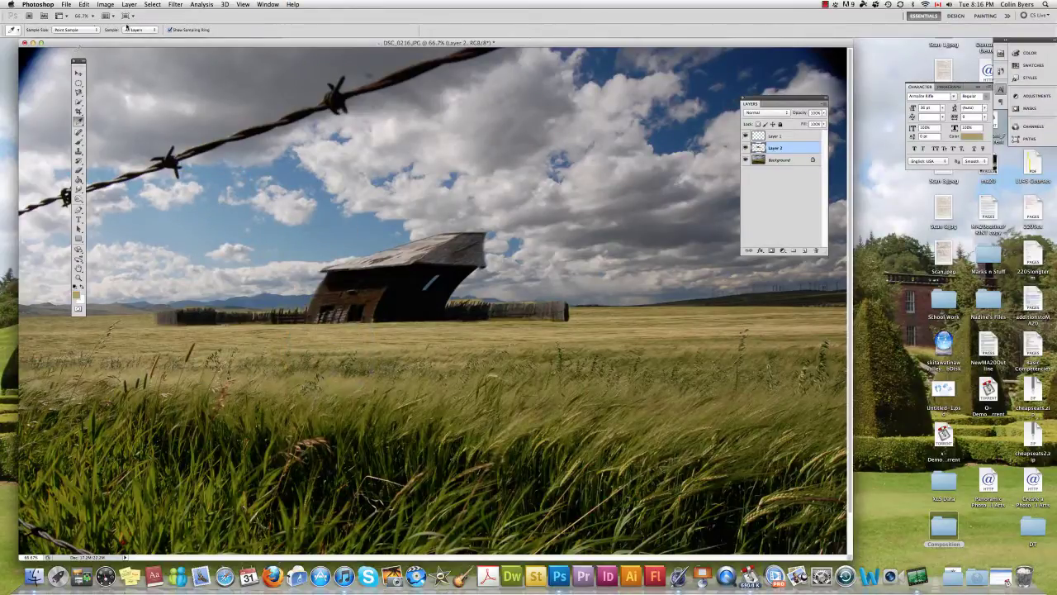
Set the Eyedropper Sample Size to Point Sample and zoom in to 3200%.
left_click(74, 30)
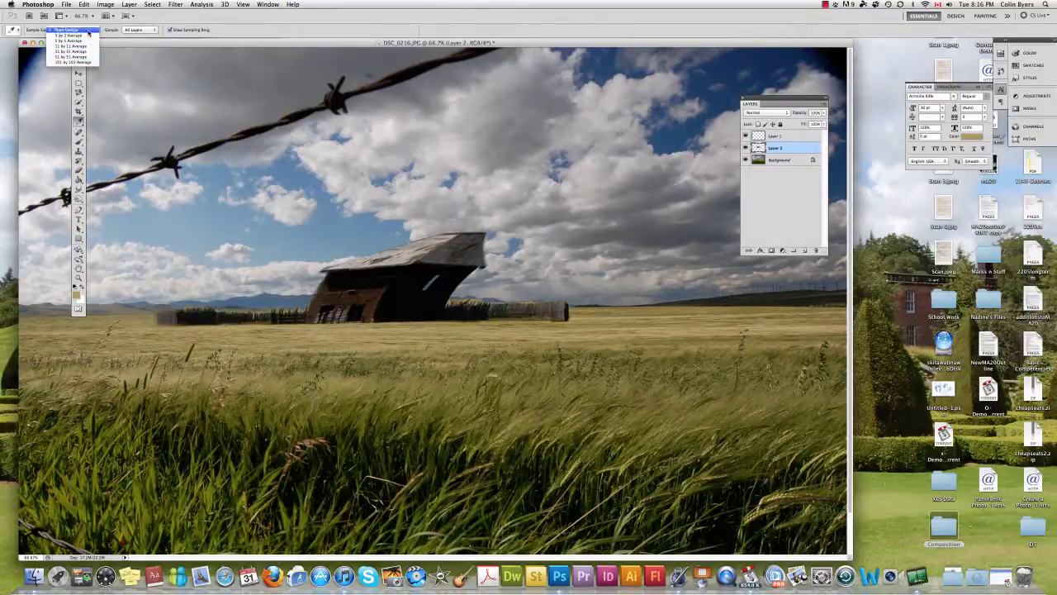
left_click(81, 30)
key("super+plus")
key("super+plus")
key("super+plus")
key("super+plus")
key("super+plus")
key("super+plus")
key("super+plus")
key("super+plus")
key("super+plus")
key("super+plus")
key("super+plus")
key("super+plus")
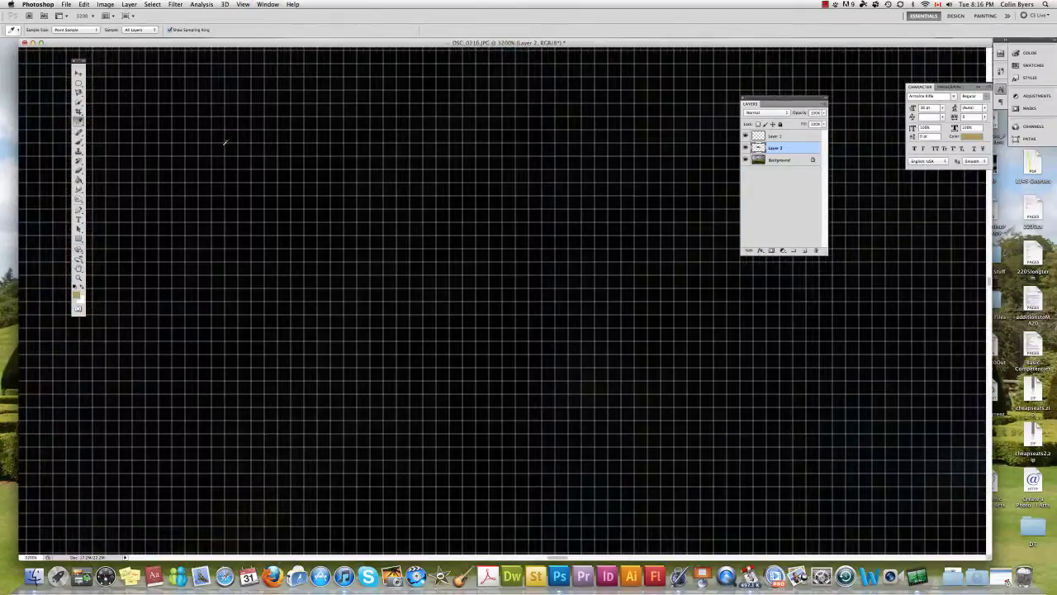
scroll(295, 288, "up", 10)
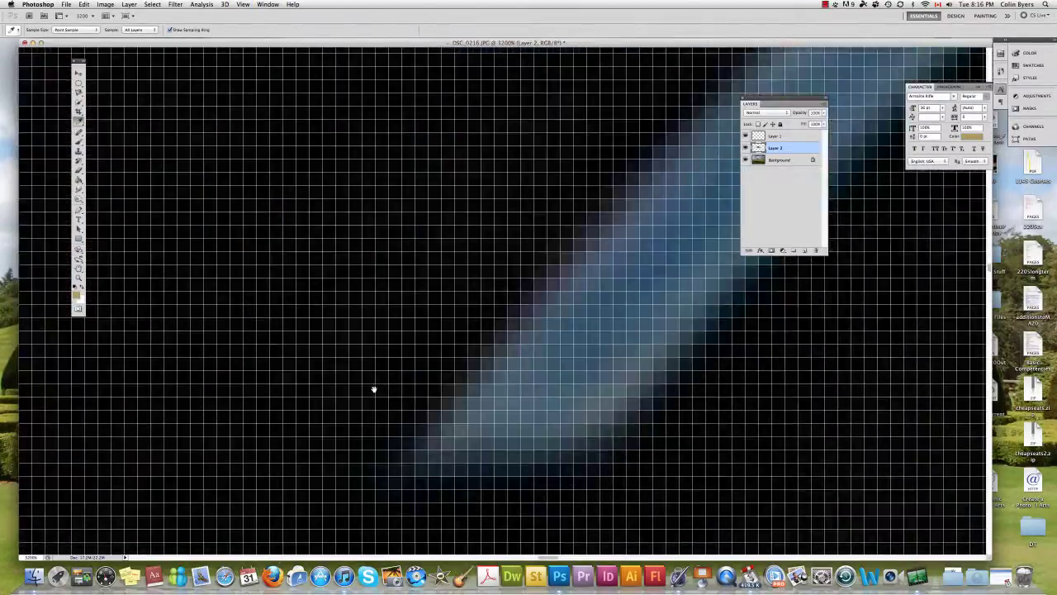
scroll(217, 354, "up", 10)
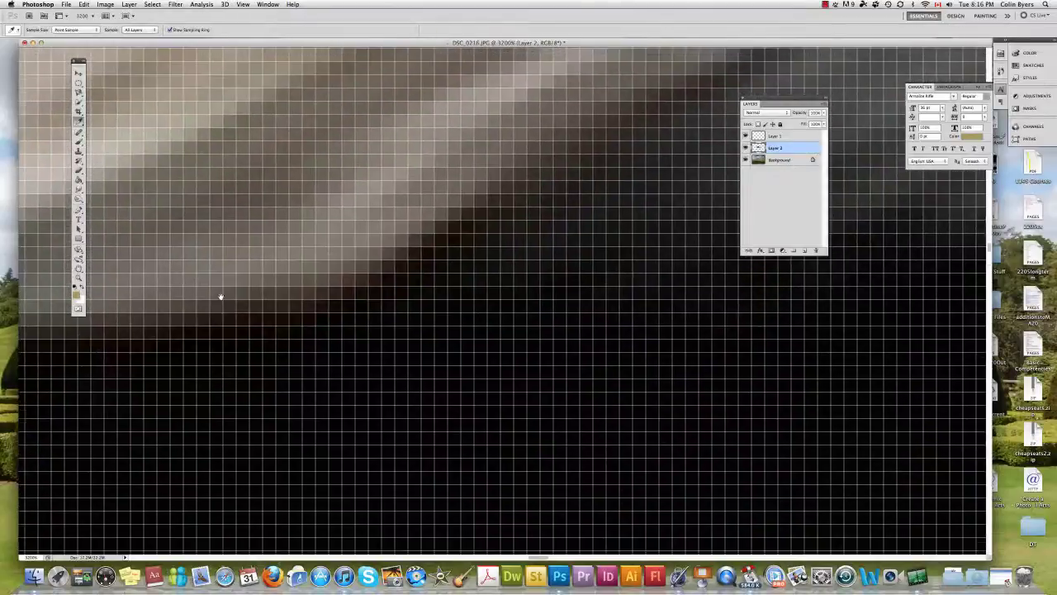
scroll(421, 478, "up", 15)
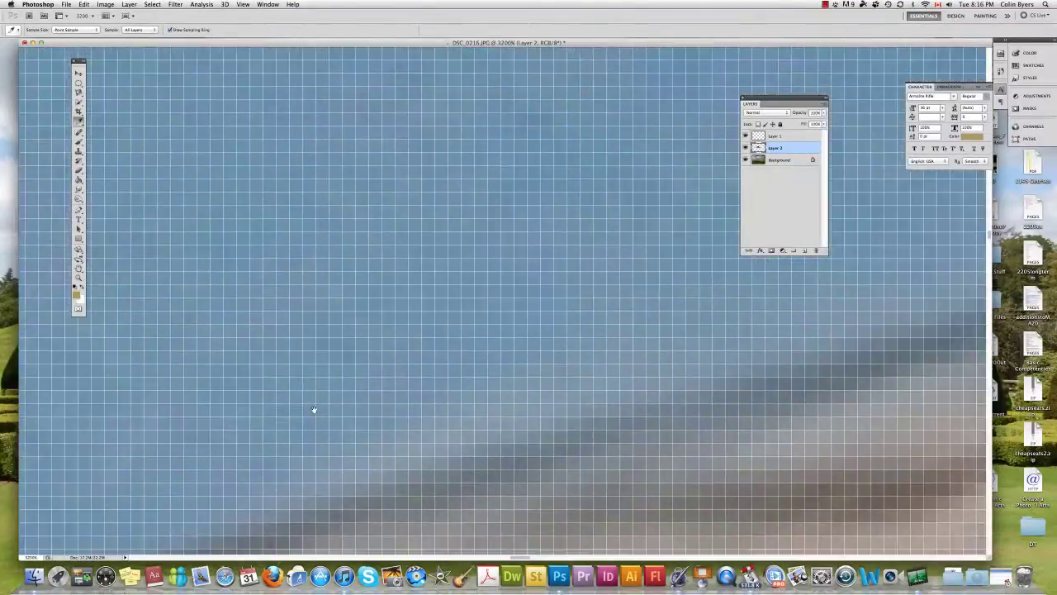
scroll(591, 447, "up", 5)
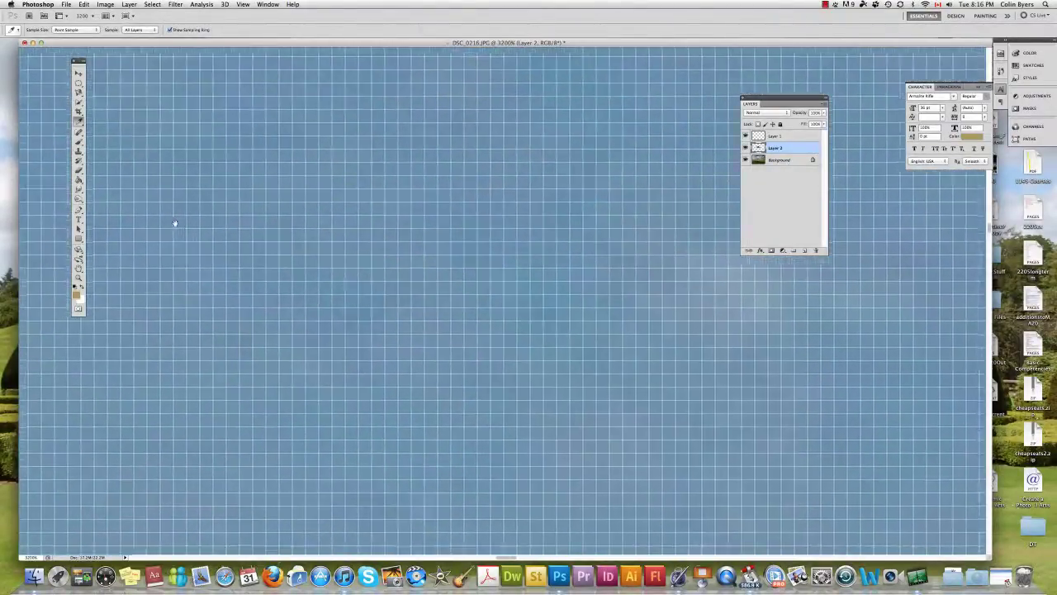
Sample individual sky pixels for a pale blue foreground, then zoom back out to 66.7%.
left_click(281, 211)
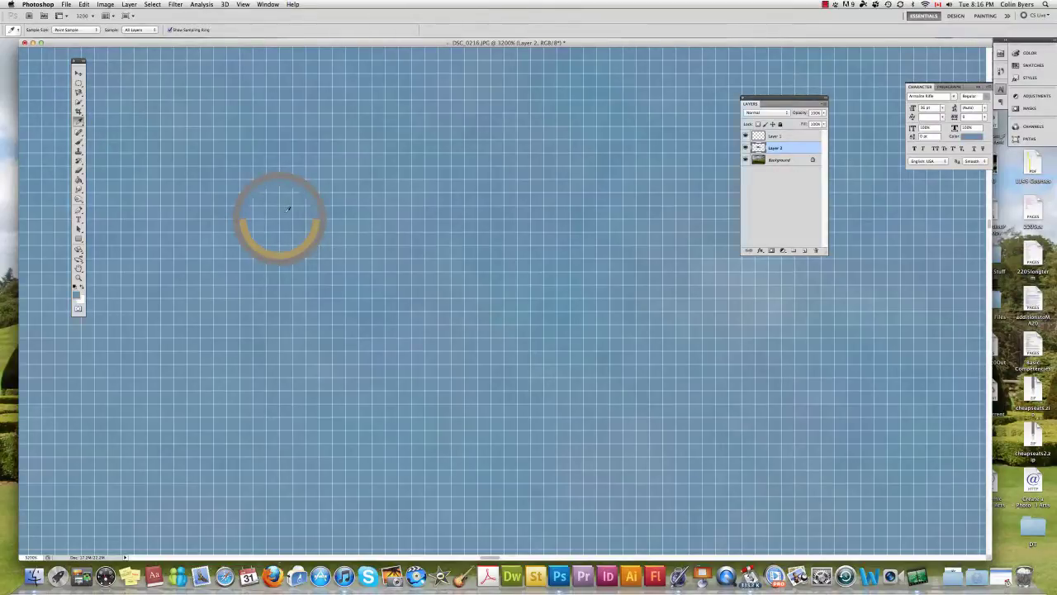
left_click(288, 209)
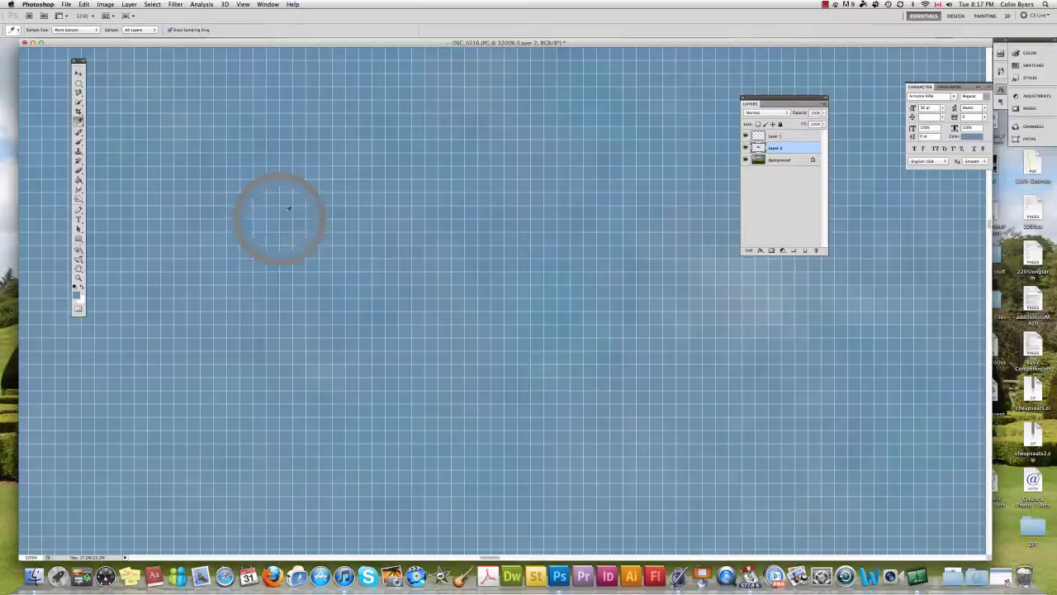
left_click(288, 209)
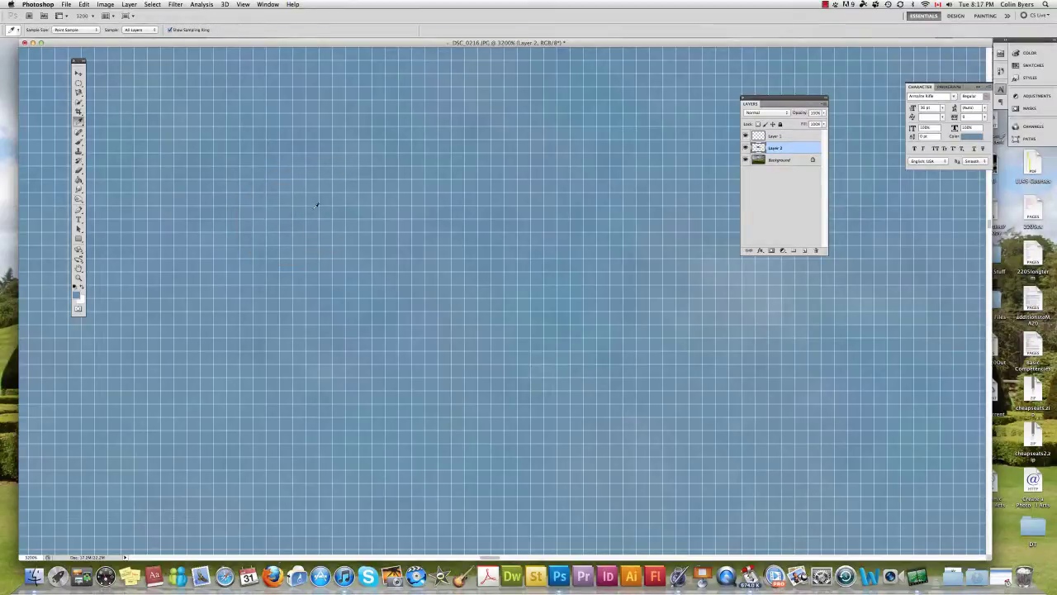
left_click(315, 205)
left_click(315, 204)
left_click(312, 200)
left_click(315, 196)
left_click(324, 195)
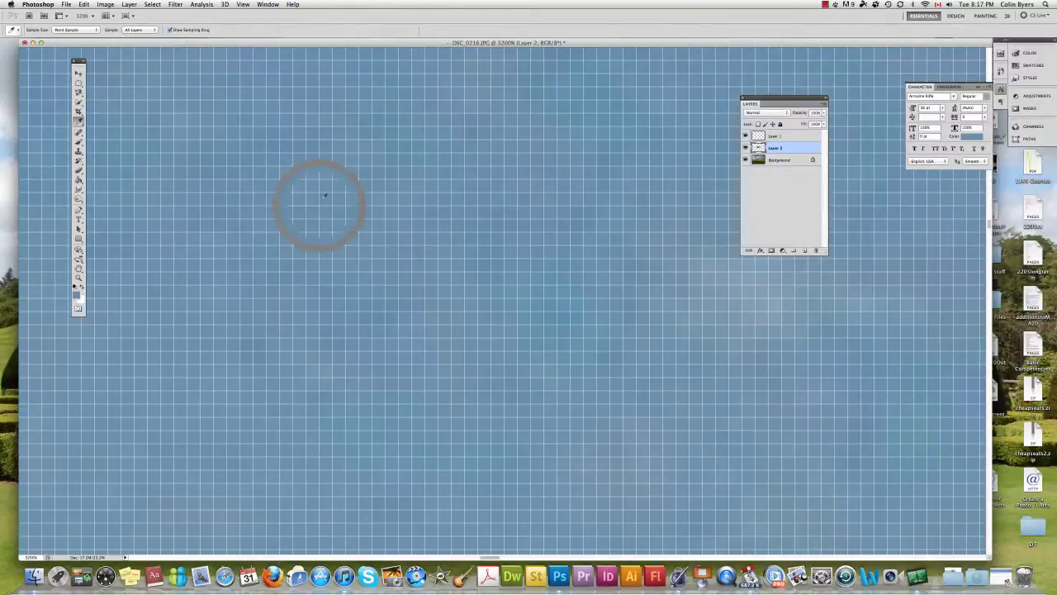
key("super+minus")
key("super+minus")
key("super+minus")
key("super+minus")
key("super+minus")
key("super+minus")
key("super+minus")
key("super+minus")
key("super+minus")
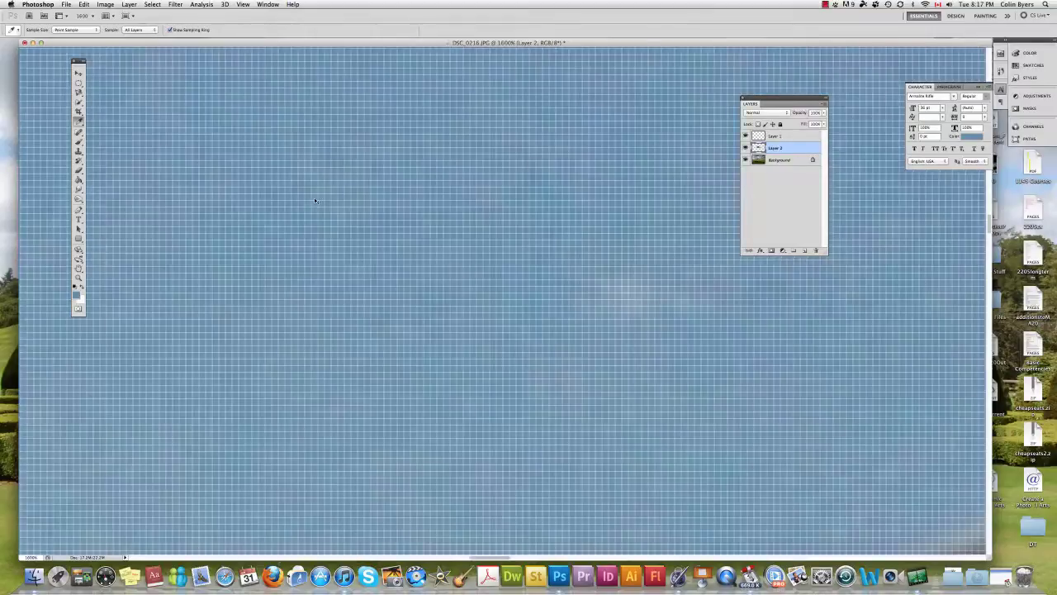
key("super+minus")
key("super+minus")
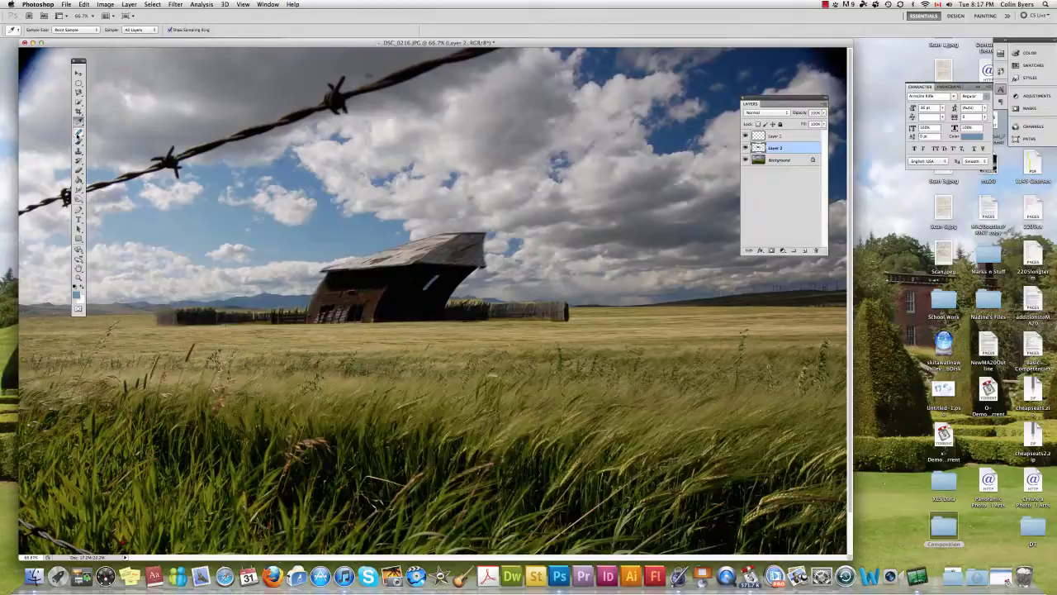
Choose the standard Brush Tool and undo a trial blue stroke across the barn.
left_click(79, 132)
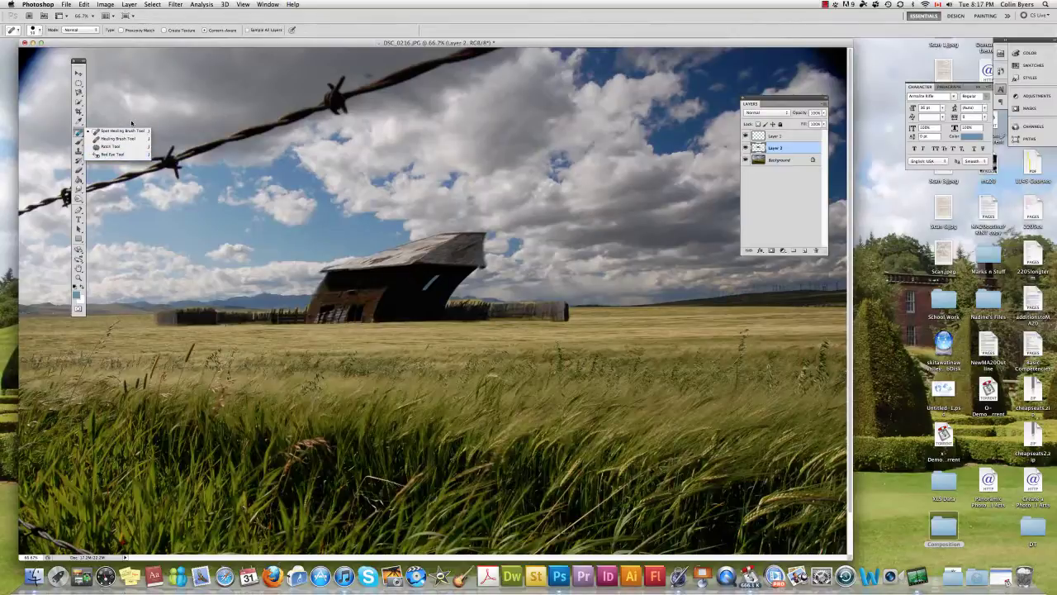
left_click(78, 143)
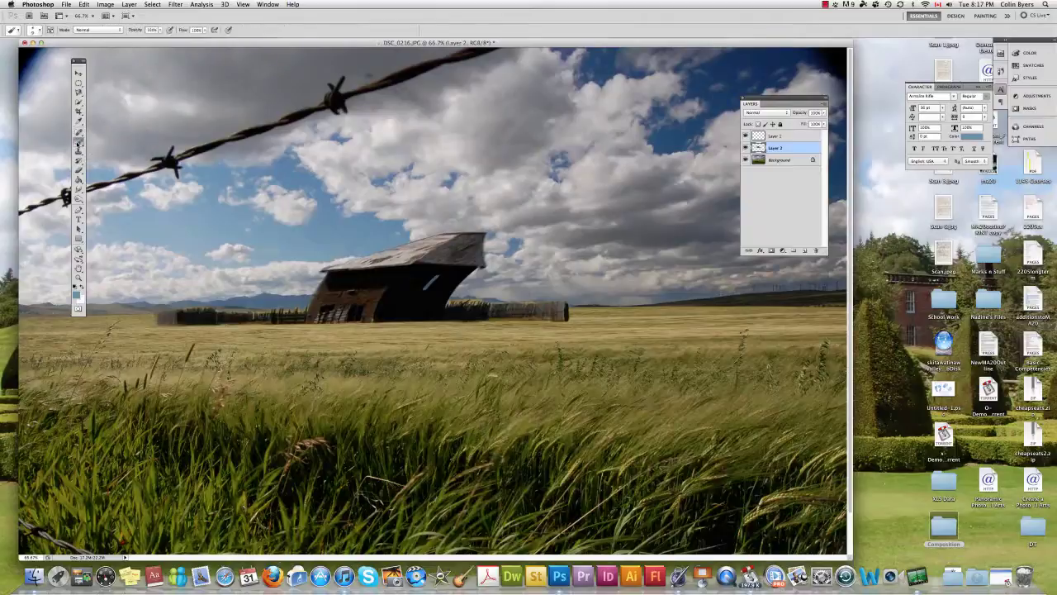
left_click(79, 143)
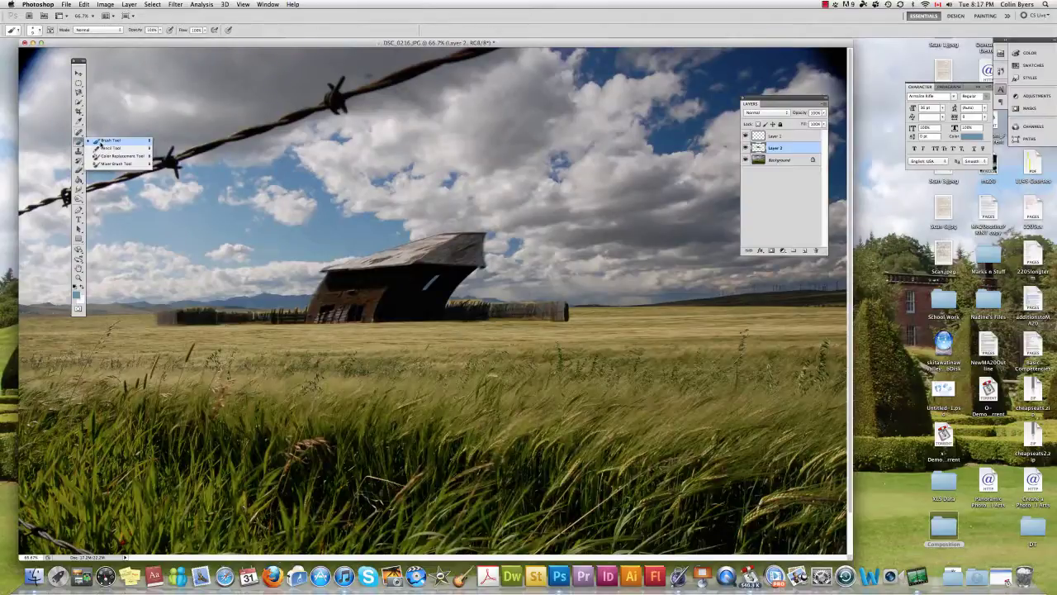
left_click(99, 142)
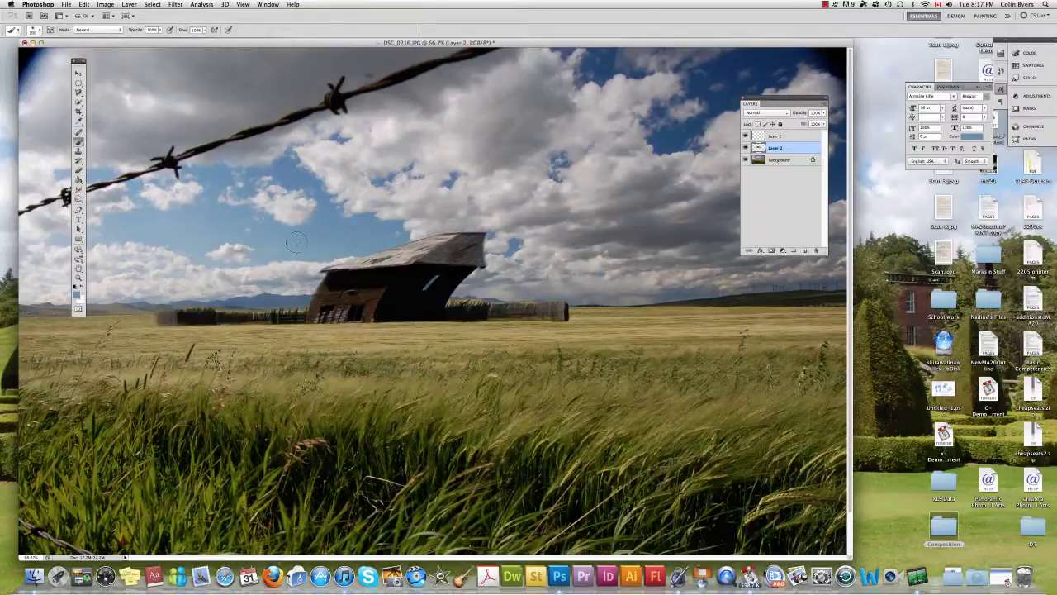
mouse_move(258, 293)
left_mouse_down()
mouse_move(482, 266)
mouse_move(273, 340)
mouse_move(531, 310)
left_mouse_up()
key("super+z")
Pick a star-shaped brush preset and undo a trial stroke in the sky.
left_click(38, 31)
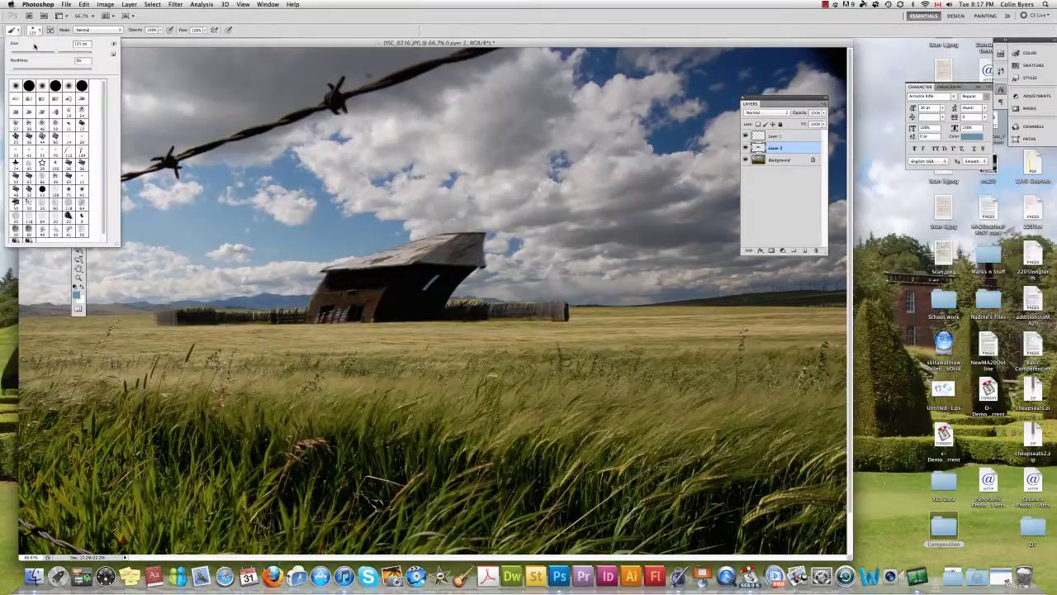
left_click(42, 164)
left_click(321, 233)
left_click_drag(369, 164, 440, 134)
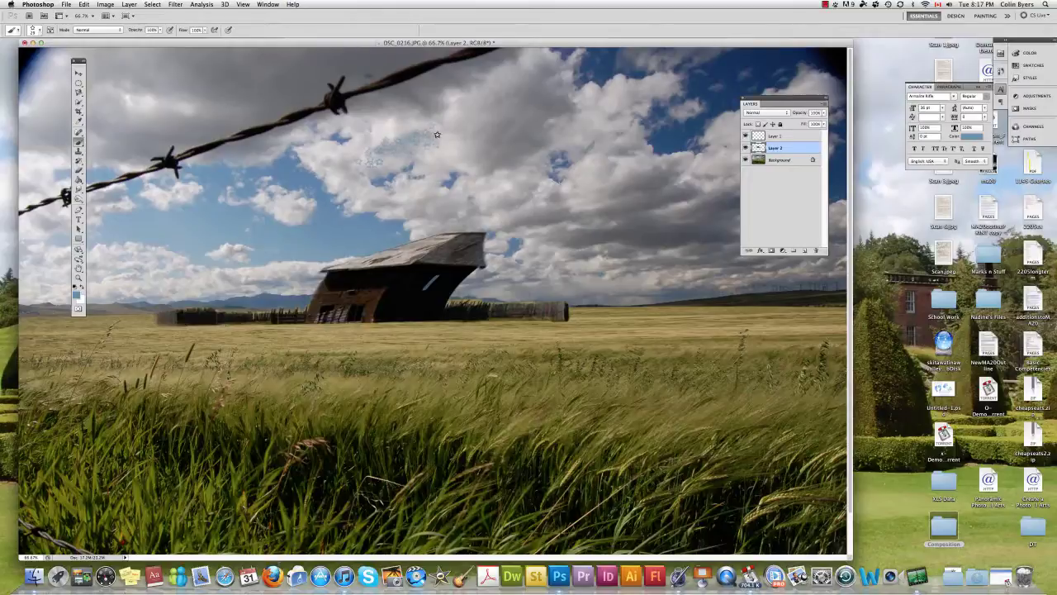
key("super+z")
Shrink the brush from 29 px to about 15 px and undo a test stroke on the barn.
left_click(34, 31)
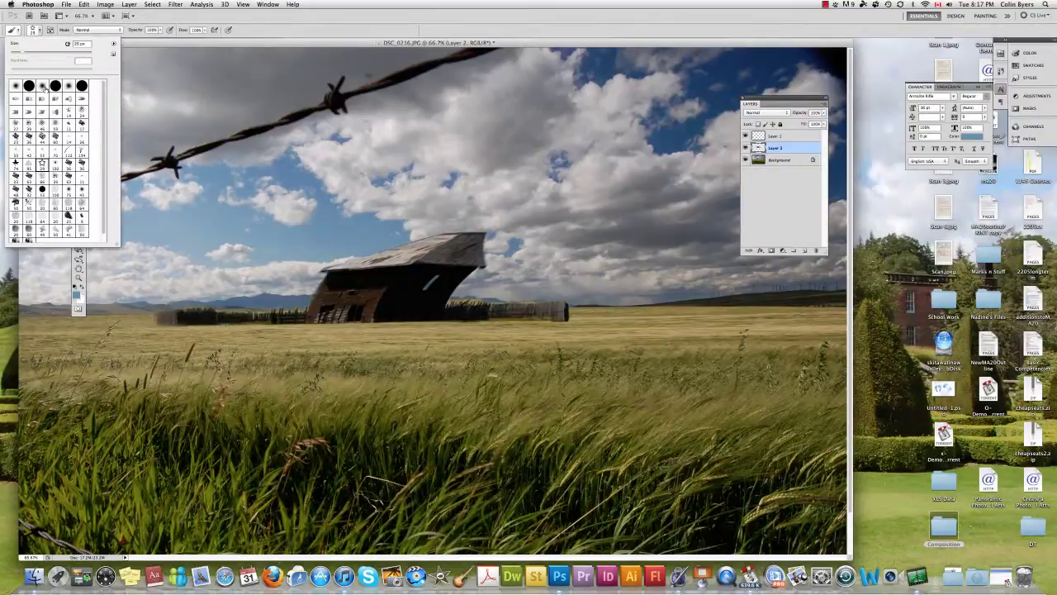
left_click_drag(77, 50, 33, 53)
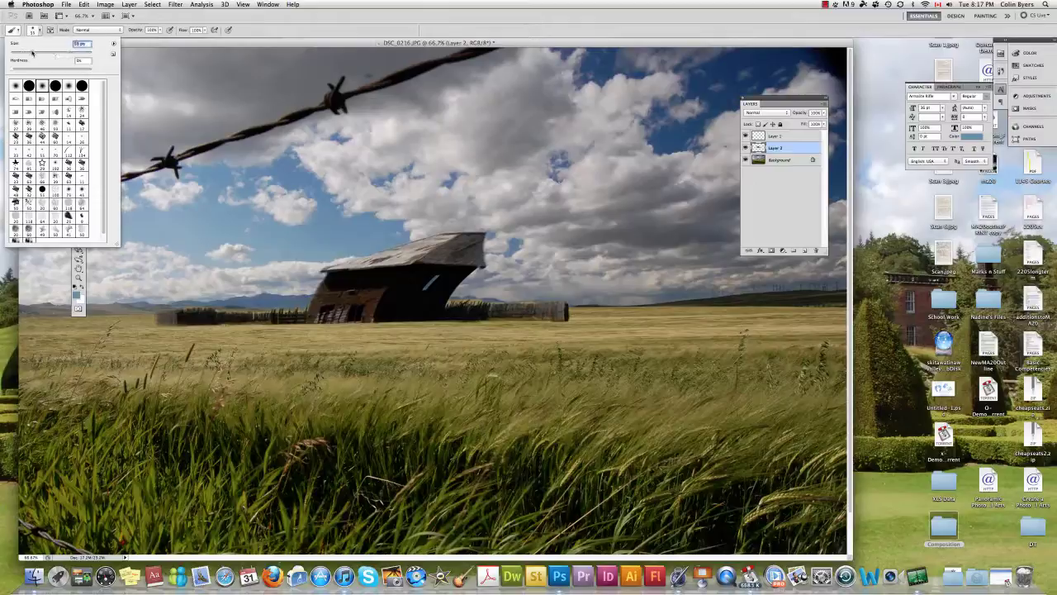
left_click(159, 30)
left_click(160, 30)
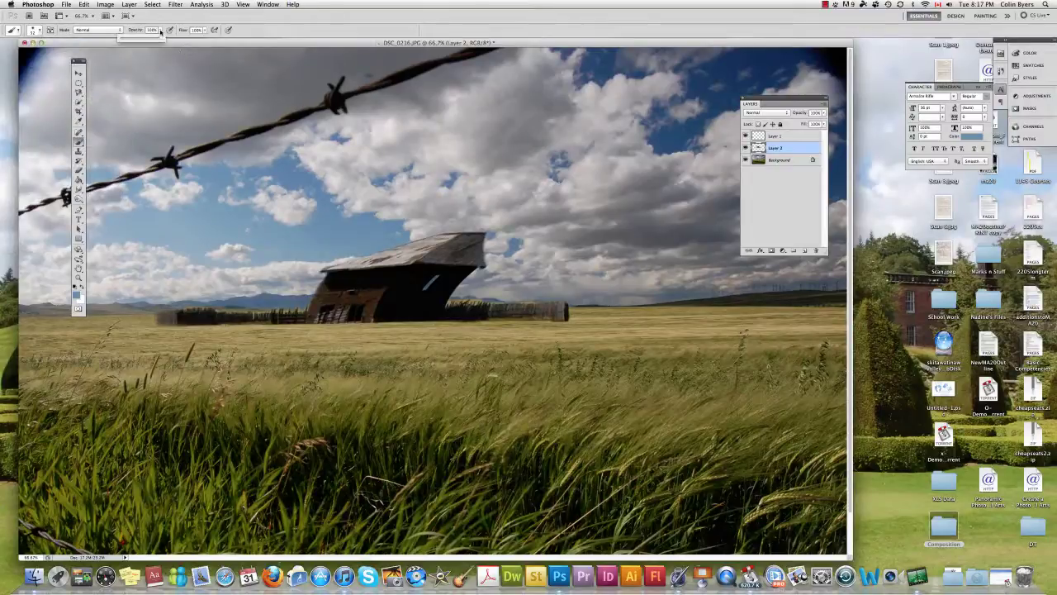
mouse_move(385, 274)
left_mouse_down()
mouse_move(331, 276)
mouse_move(351, 285)
left_mouse_up()
key("super+z")
Lower brush opacity to 18% and undo a faint blue tint on the barn front.
left_click(160, 30)
left_click_drag(142, 38, 128, 40)
left_click(331, 273)
mouse_move(400, 283)
left_mouse_down()
mouse_move(413, 291)
mouse_move(322, 304)
mouse_move(430, 319)
mouse_move(419, 312)
left_mouse_up()
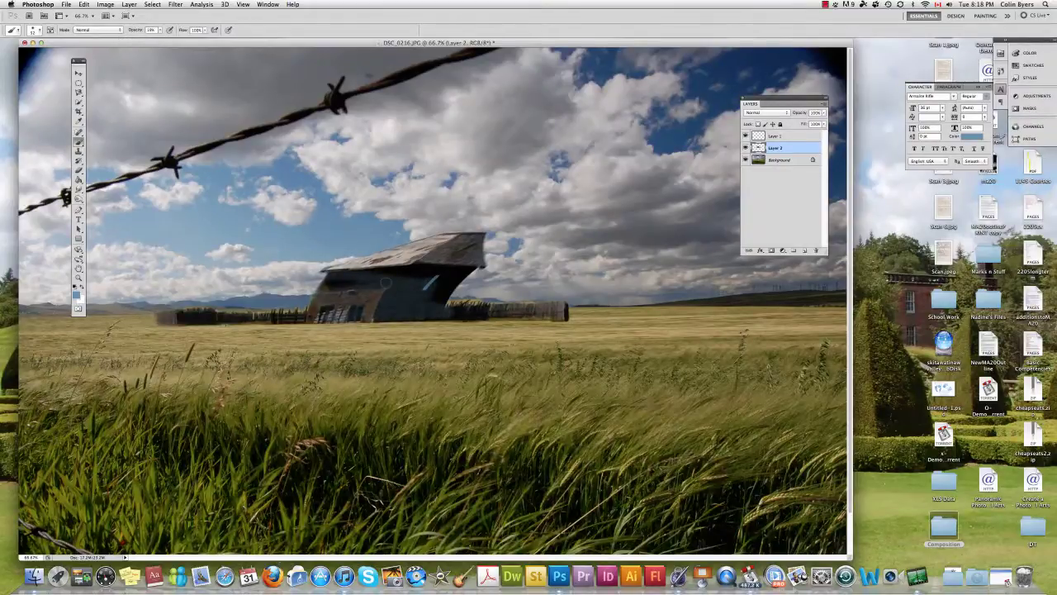
key("ctrl+z")
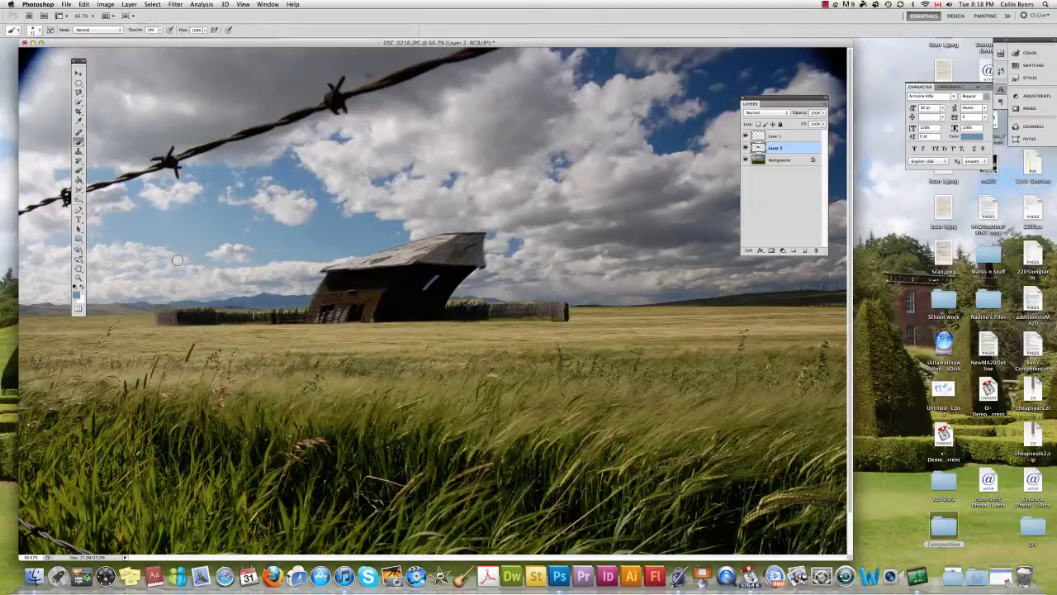
Clone-stamp a cloud patch into the sky above the barn.
left_click(79, 151)
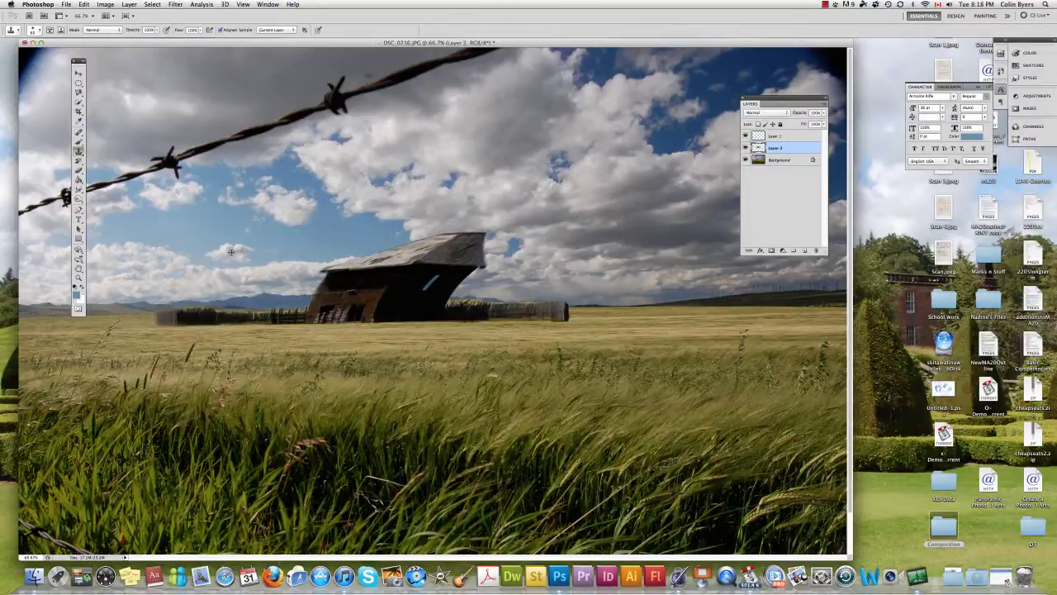
left_click(231, 252, "alt")
mouse_move(252, 249)
left_mouse_down()
mouse_move(289, 240)
mouse_move(280, 240)
left_mouse_up()
Convert Background to Layer 0 and delete the barn Layers 1 and 2.
double_click(780, 159)
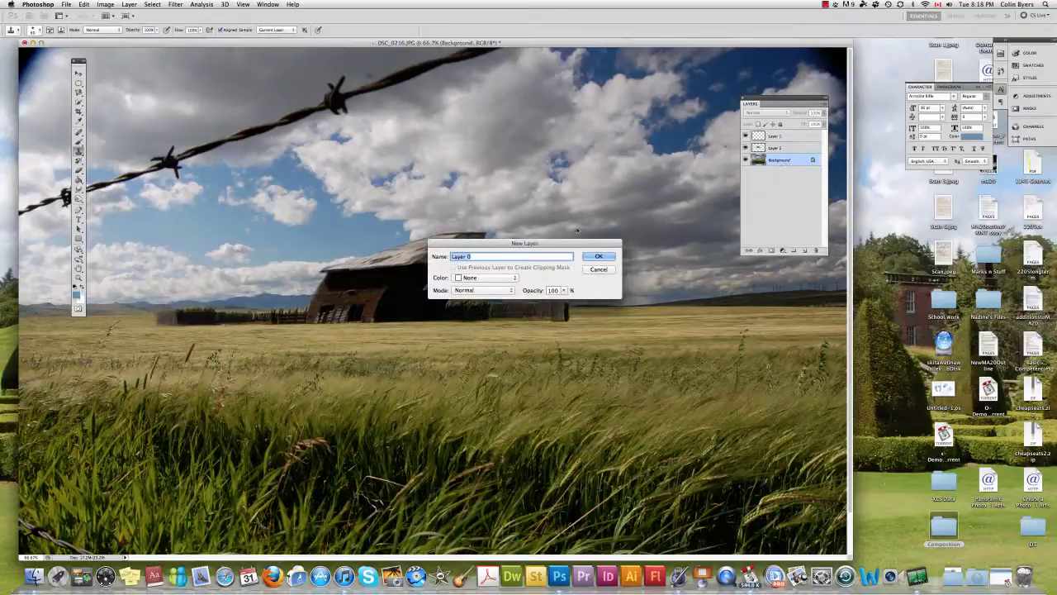
left_click(599, 256)
left_click(776, 148)
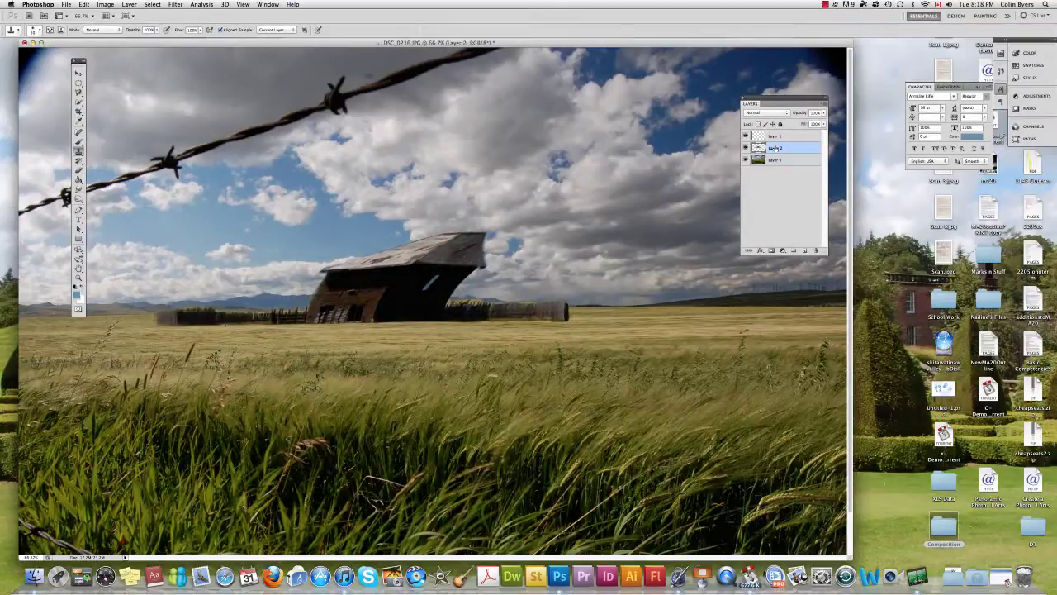
left_click(777, 136, "shift")
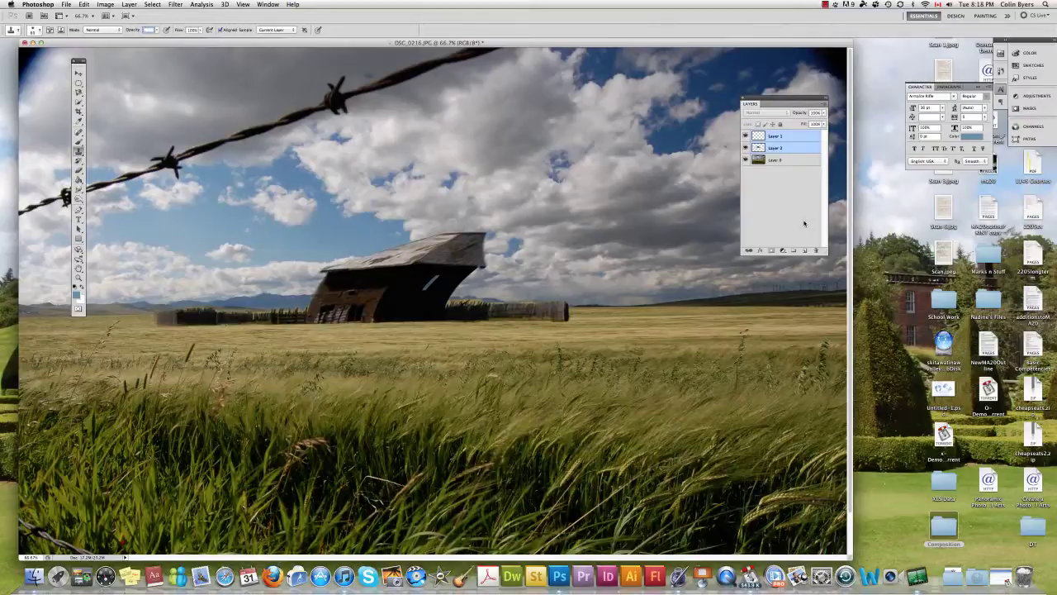
left_click(816, 251)
key("Return")
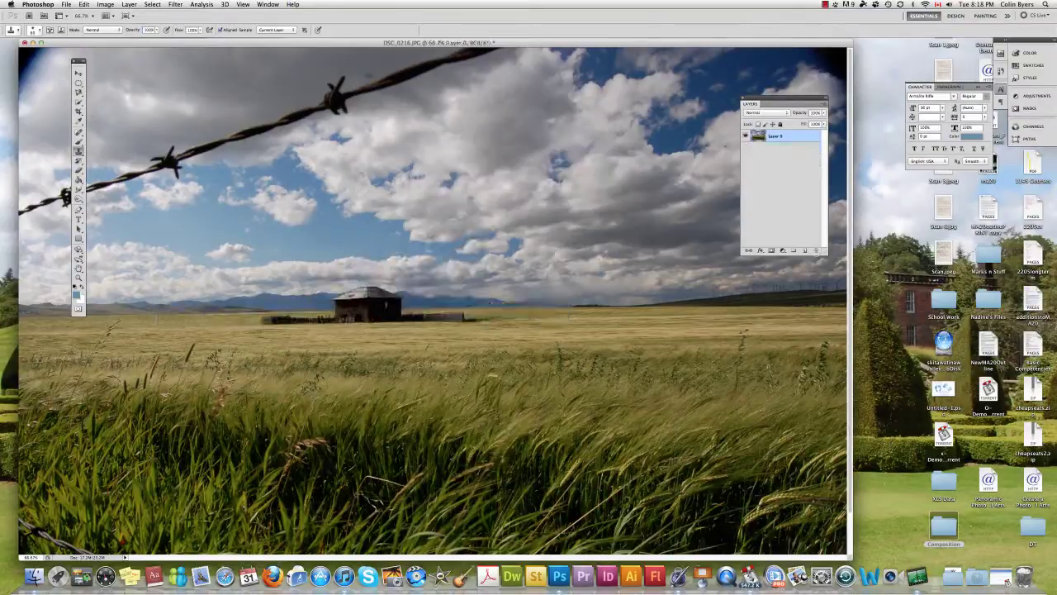
Clone another cloud puff into the blue sky, trimming its left edge with blue sky.
left_click(234, 253, "alt")
mouse_move(279, 246)
left_mouse_down()
mouse_move(306, 243)
mouse_move(264, 247)
mouse_move(309, 244)
mouse_move(293, 246)
left_mouse_up()
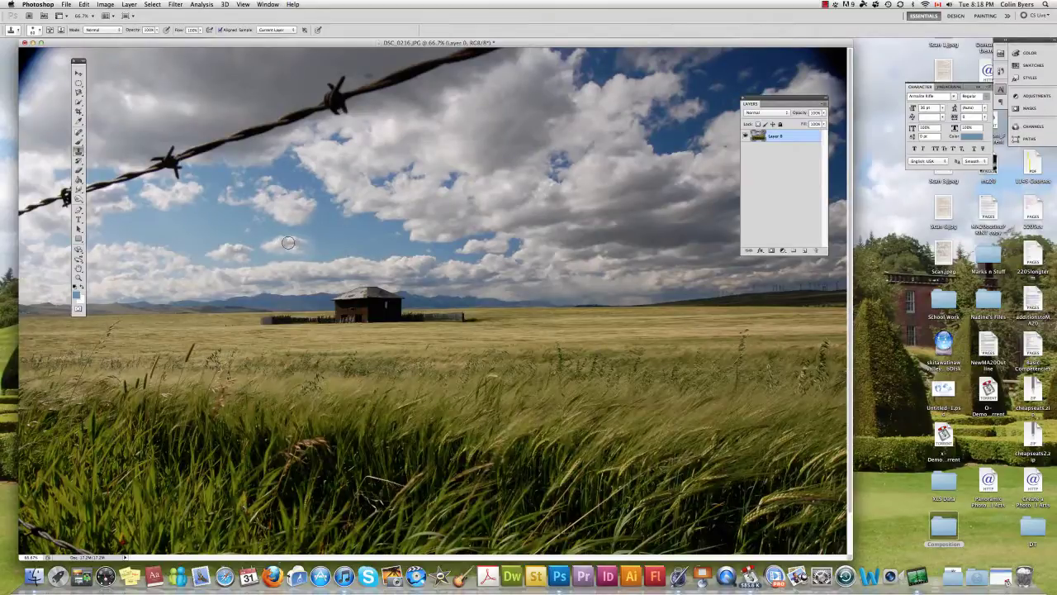
left_click_drag(288, 242, 273, 245)
left_click(79, 152)
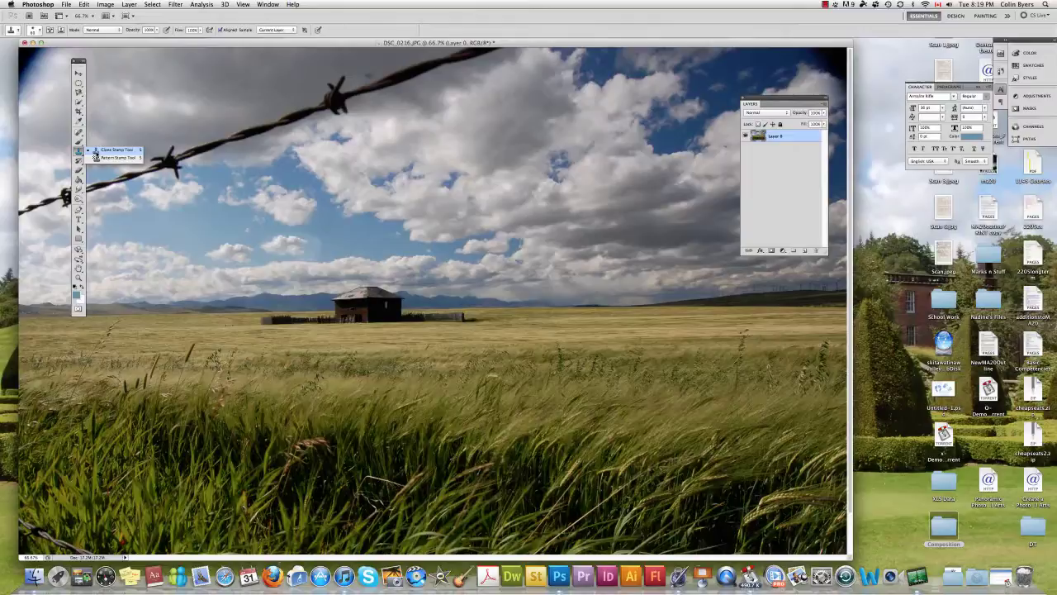
Select the Eraser tool and add a new empty Layer 1 above the photo.
left_click(95, 152)
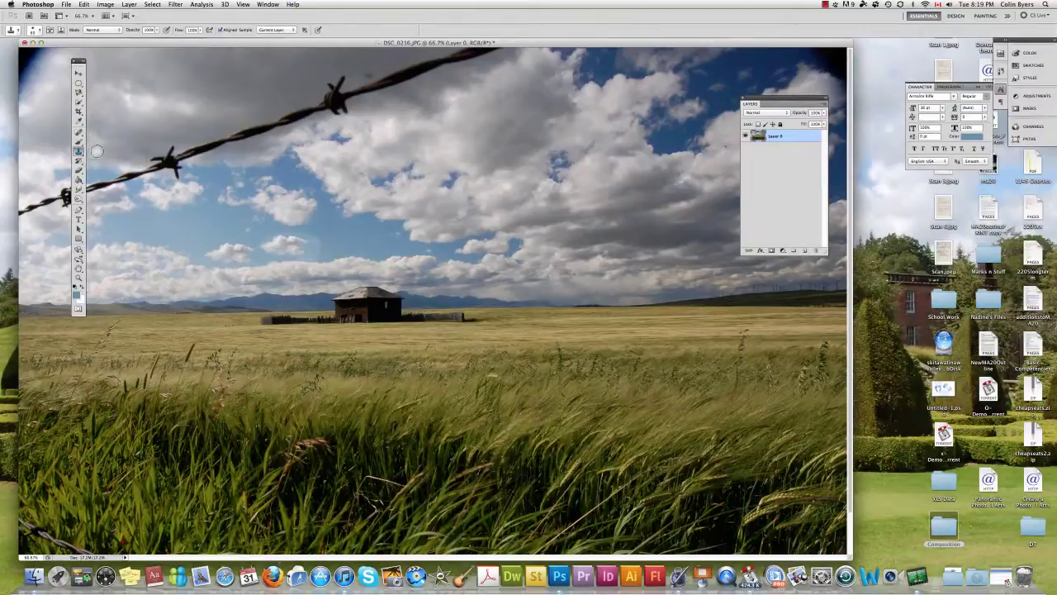
left_click(79, 162)
left_click(80, 161)
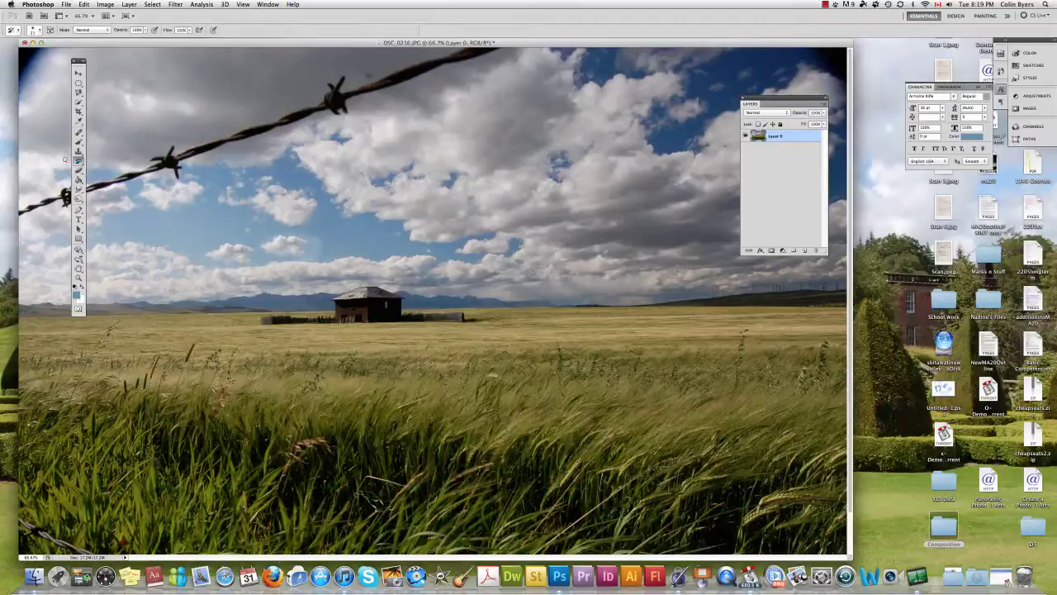
left_click(79, 170)
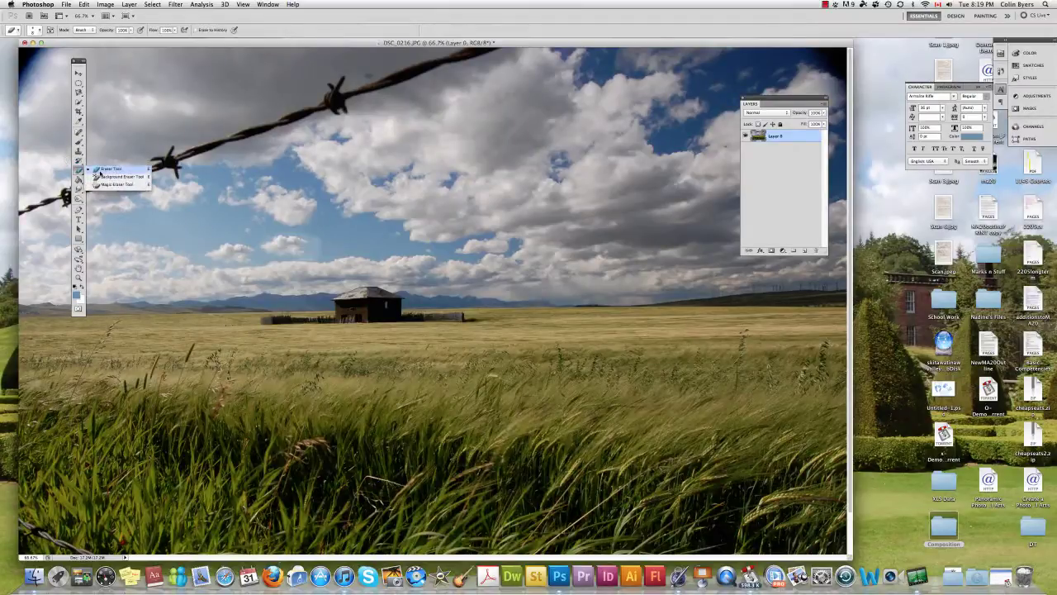
left_click(100, 170)
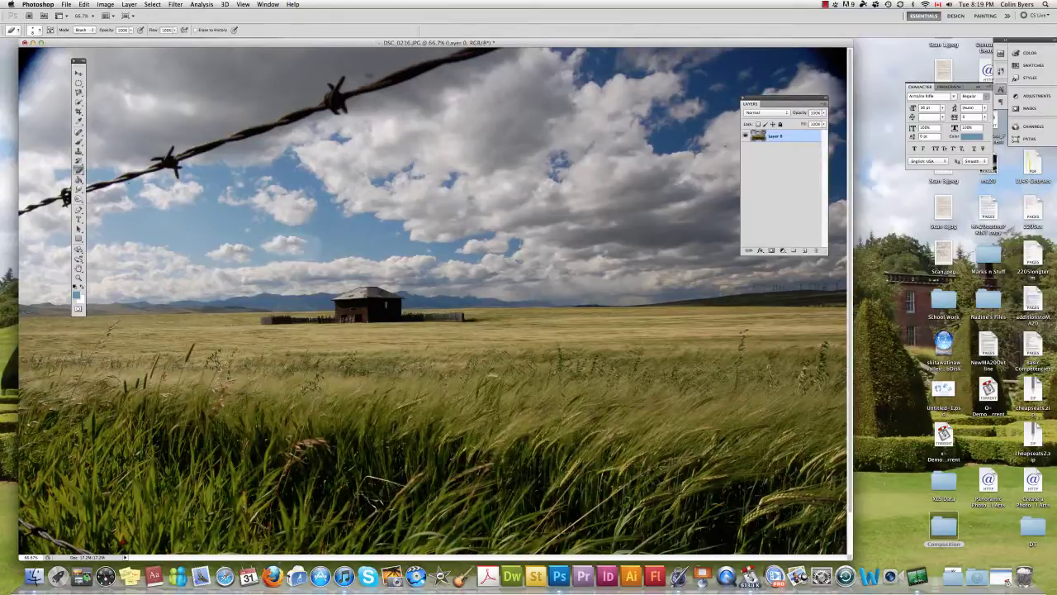
left_click(806, 250)
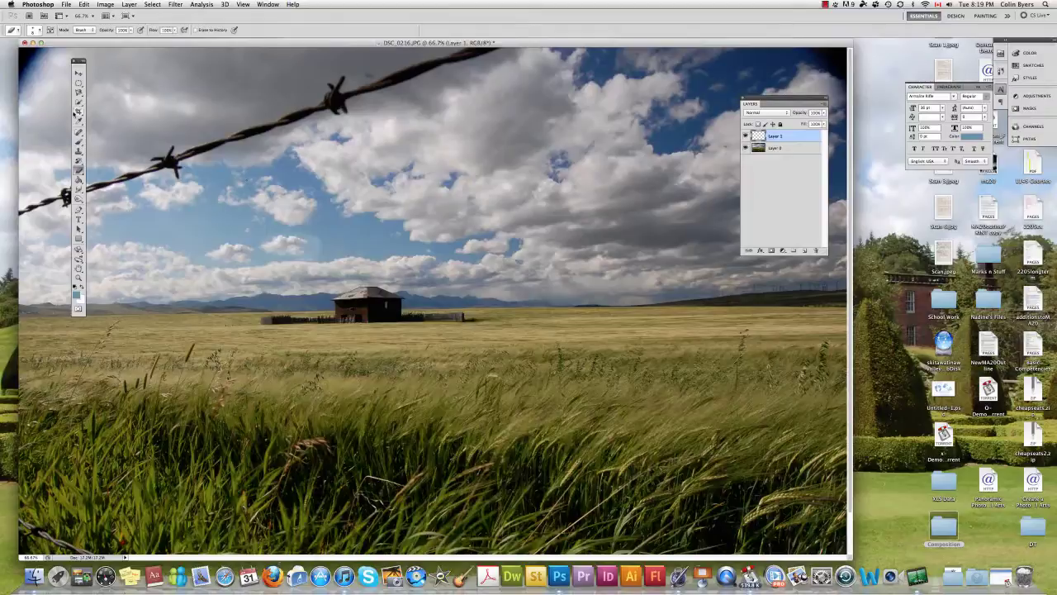
Paint a dark brush smudge across the sky, then erase it away.
key("b")
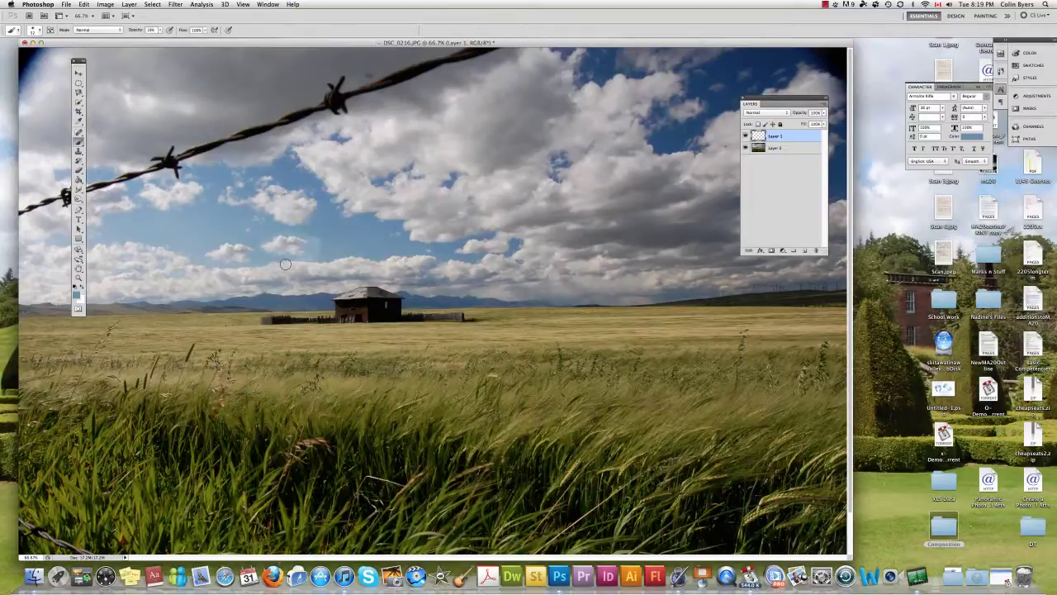
mouse_move(284, 261)
left_mouse_down()
mouse_move(272, 240)
mouse_move(249, 244)
mouse_move(306, 240)
mouse_move(295, 237)
left_mouse_up()
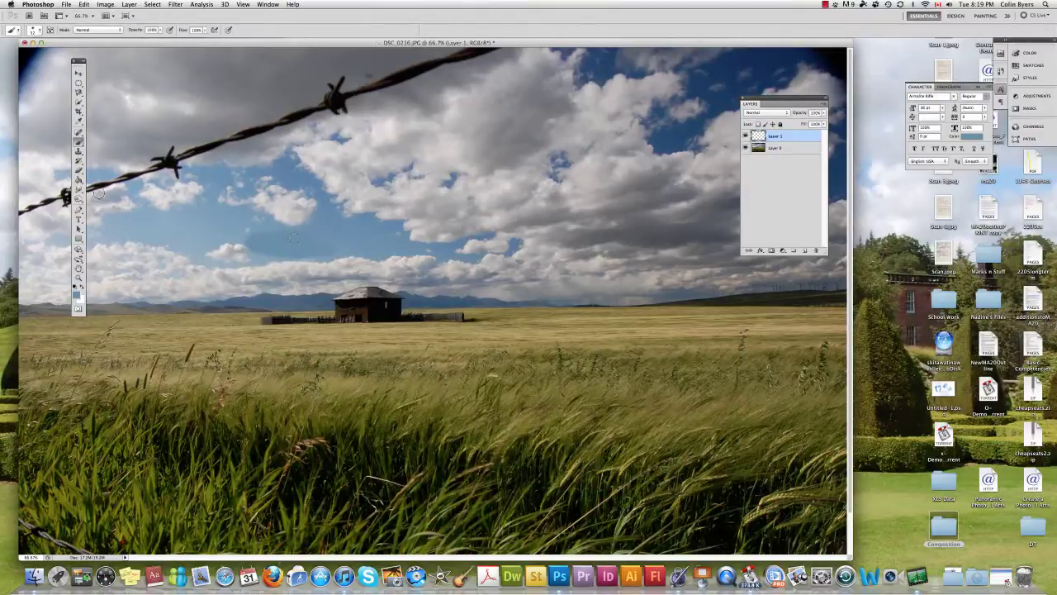
left_click(79, 169)
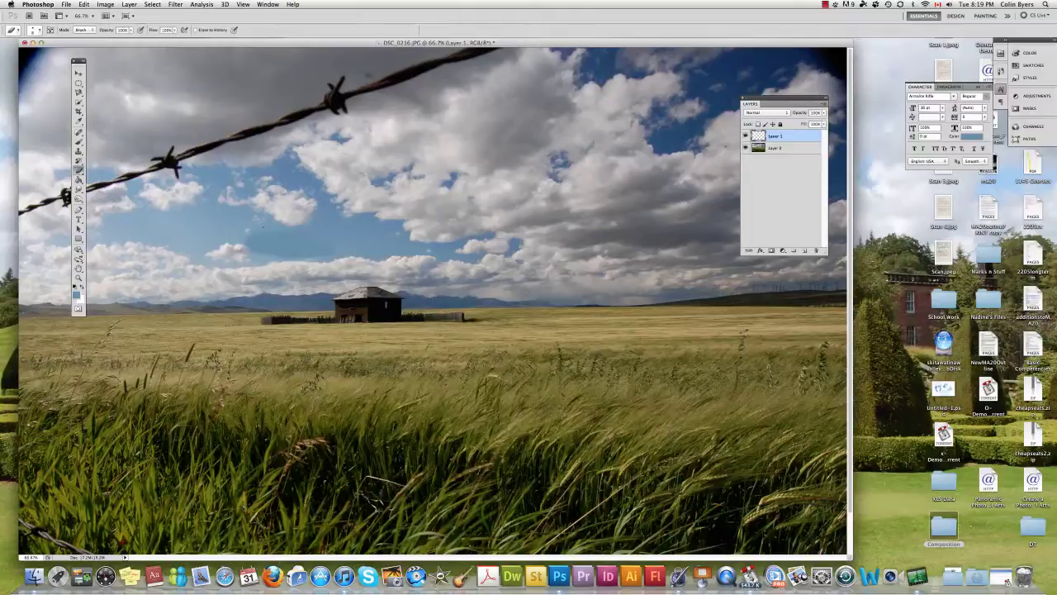
left_click_drag(264, 228, 311, 268)
mouse_move(237, 253)
left_mouse_down()
mouse_move(351, 238)
mouse_move(240, 258)
left_mouse_up()
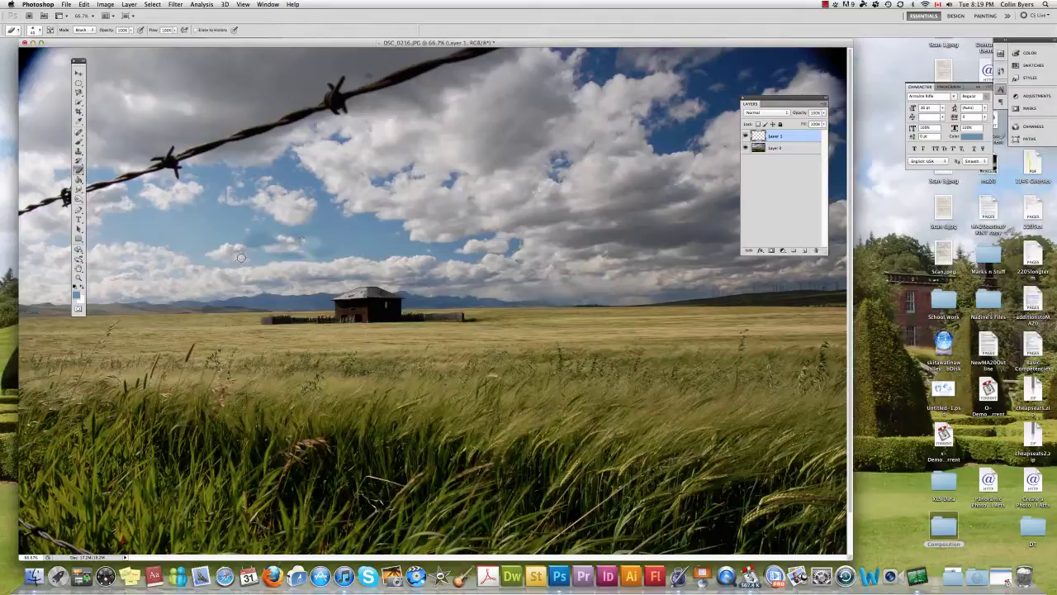
Try the Magic Eraser on a patch of sky.
left_click(79, 170)
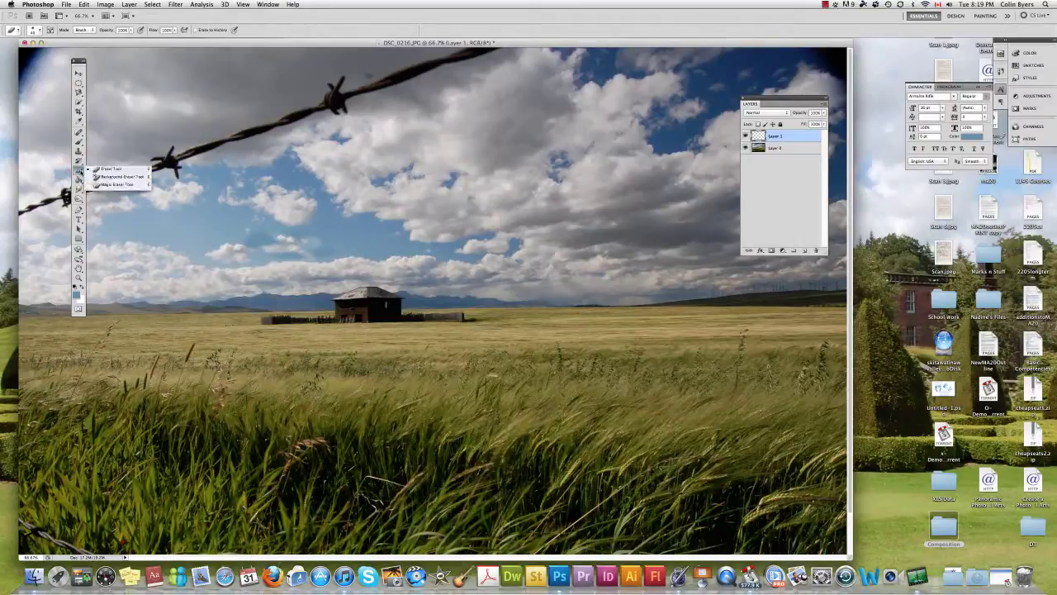
left_click(104, 185)
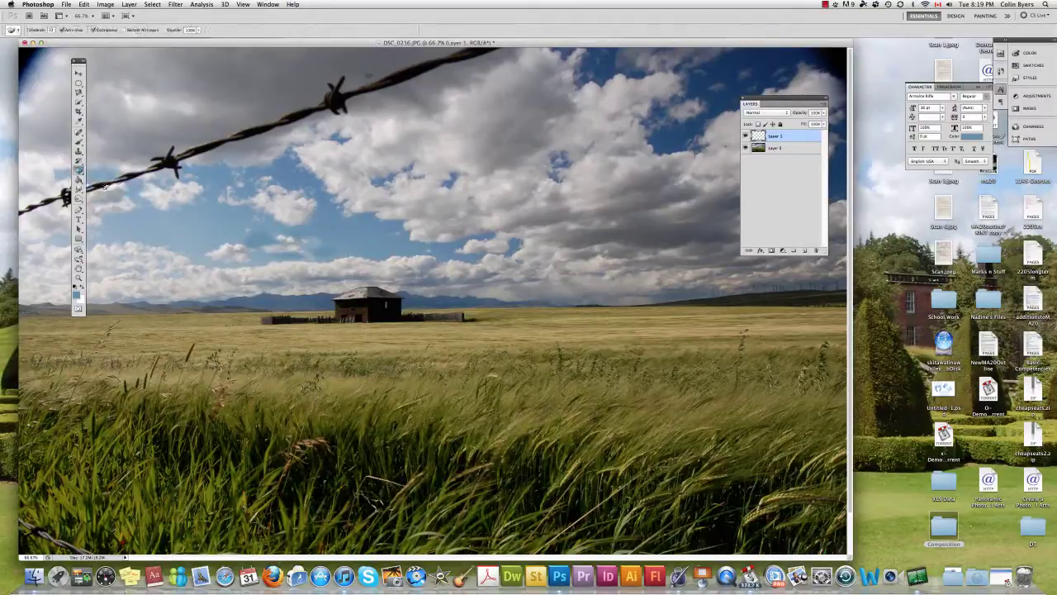
left_click(278, 242)
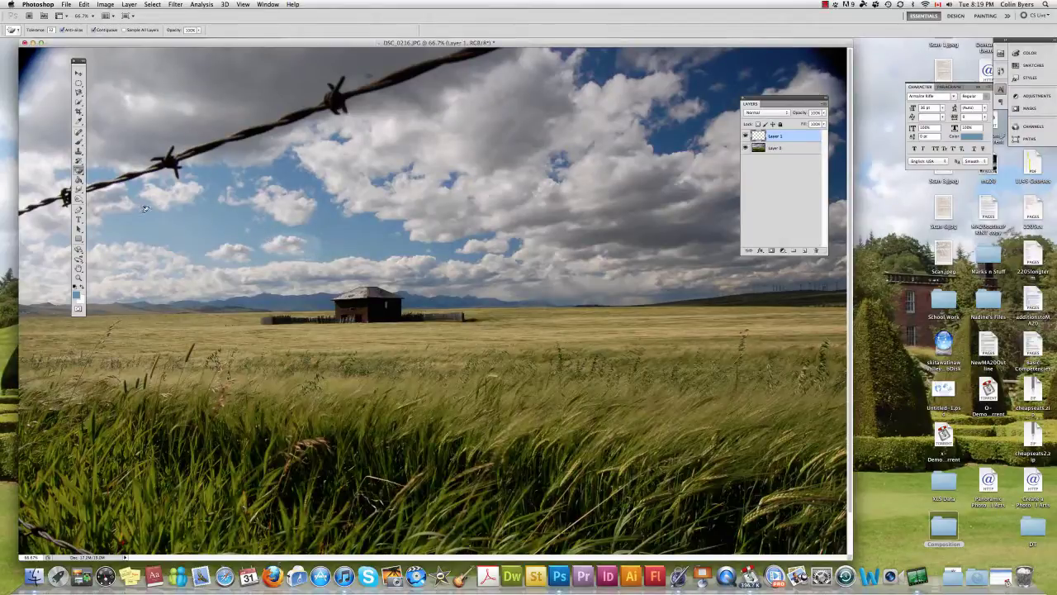
Fill the new layer with flat blue using the Paint Bucket and adjust its opacity.
left_click(78, 181)
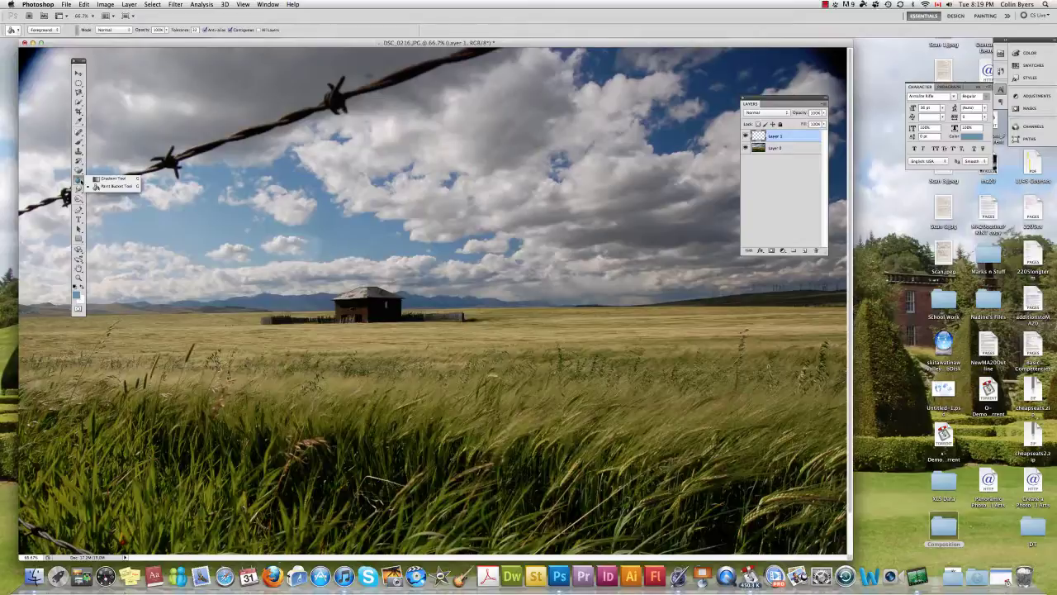
left_click(105, 186)
left_click(175, 203)
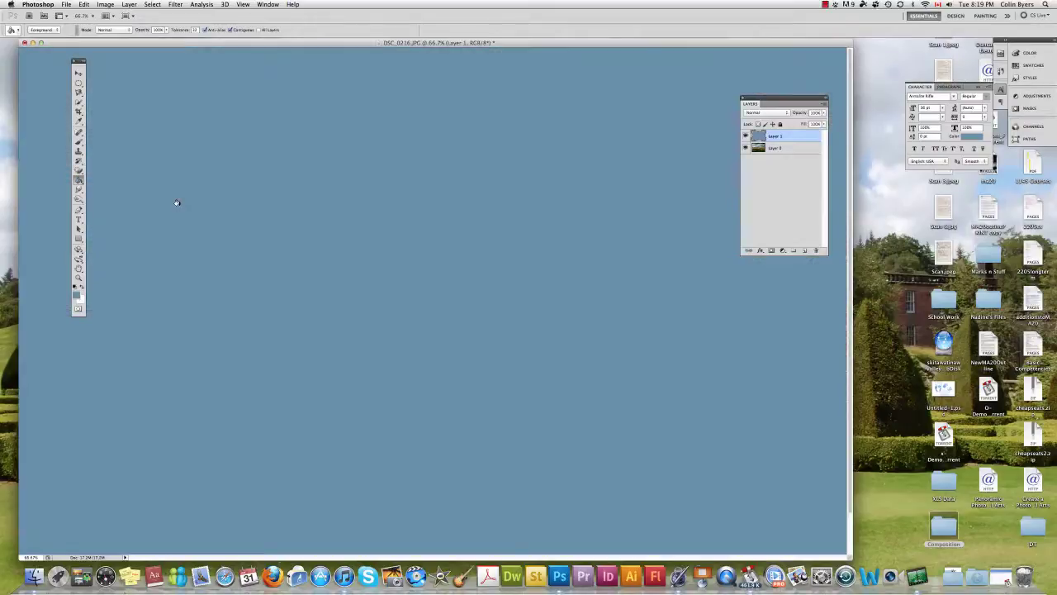
key("super+z")
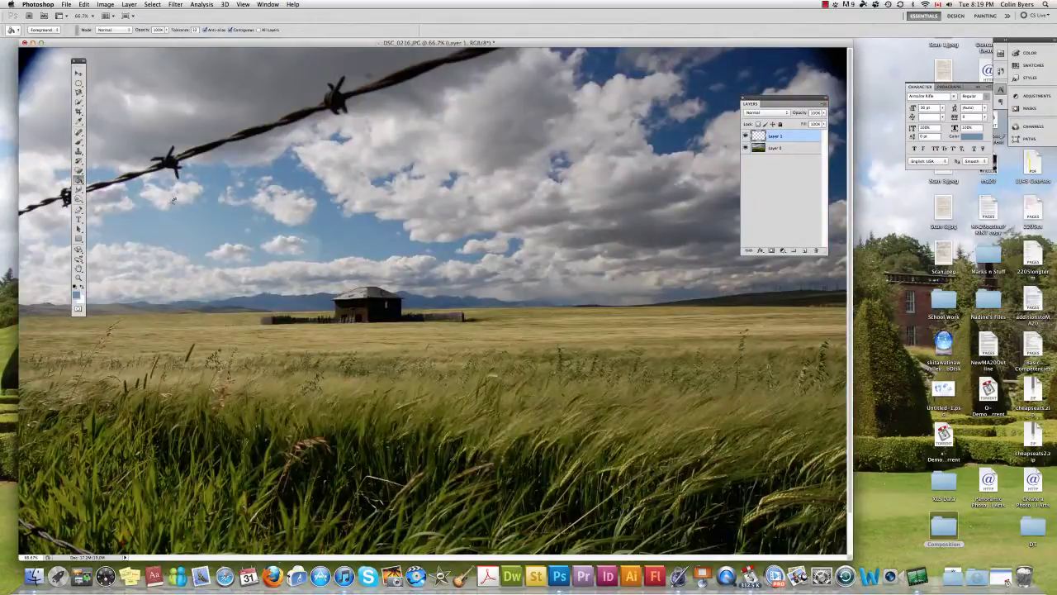
key("super+z")
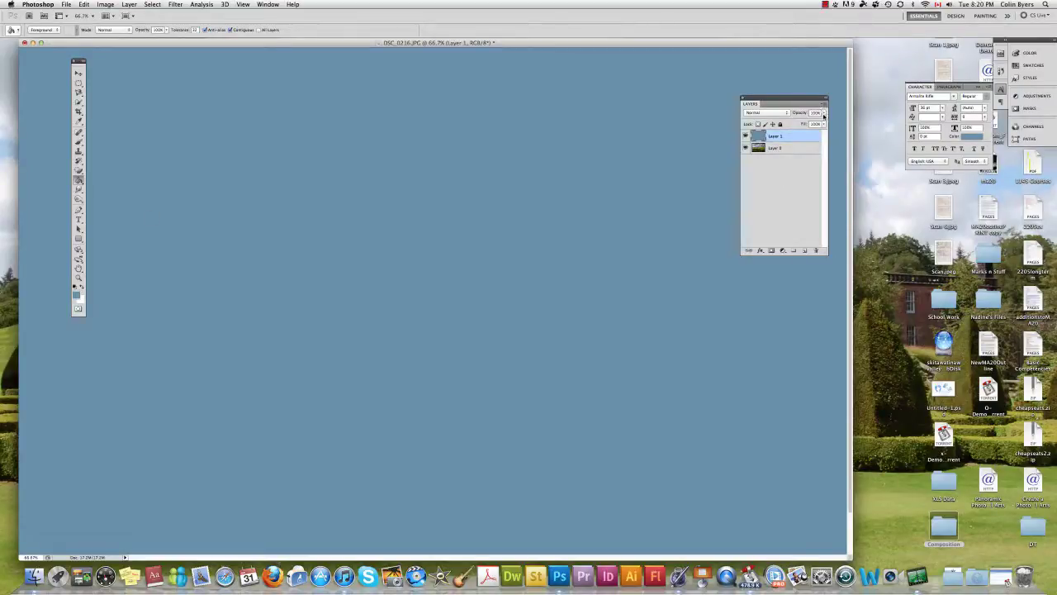
mouse_move(824, 116)
left_mouse_down()
mouse_move(791, 122)
mouse_move(825, 124)
left_mouse_up()
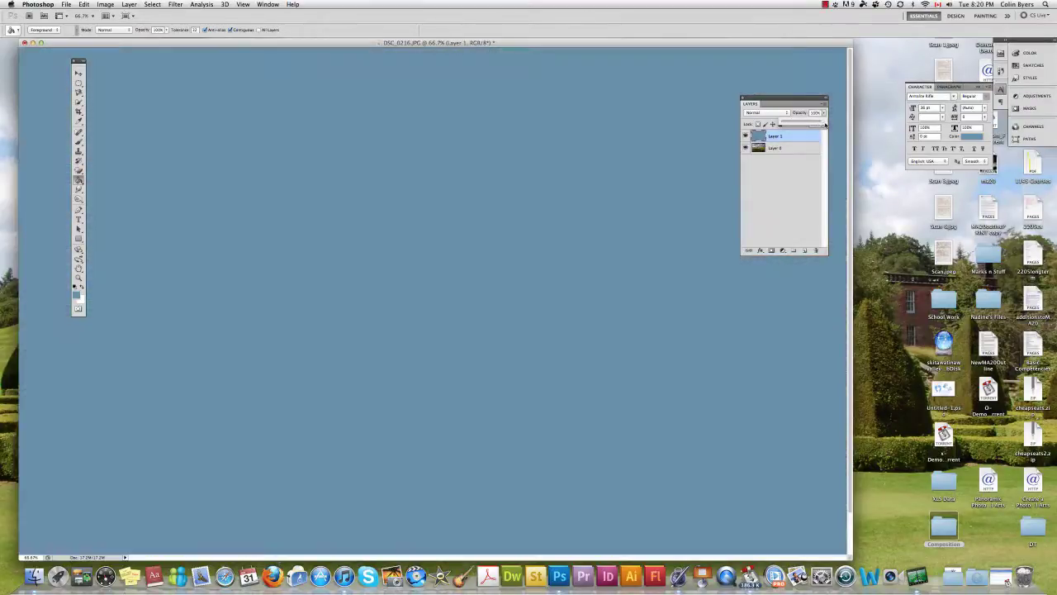
Try Overlay, Screen, Multiply and Color Burn blend modes on the blue layer, settling on Hue.
left_click(783, 113)
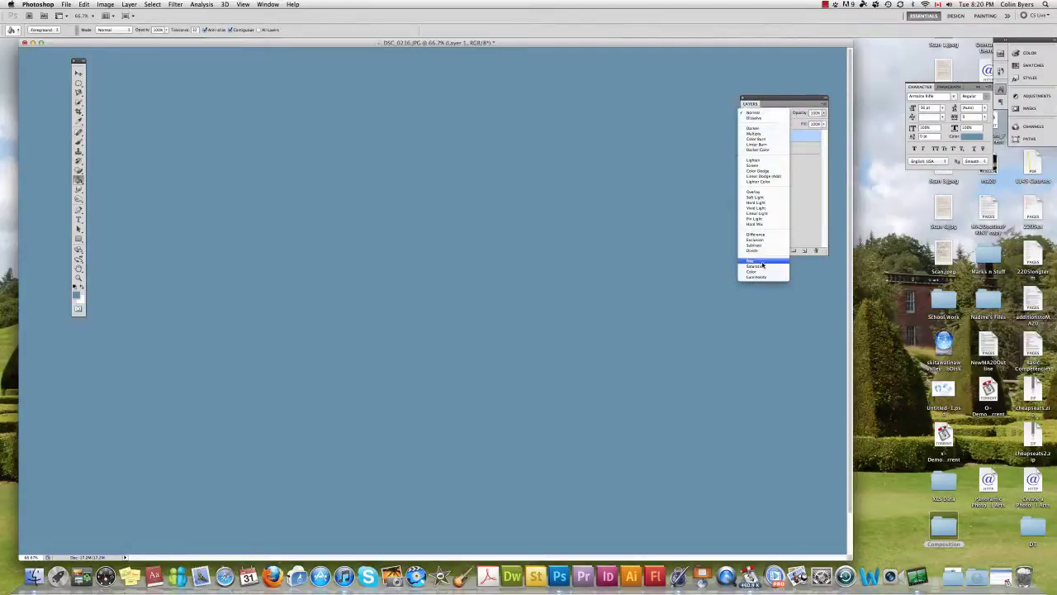
left_click(762, 195)
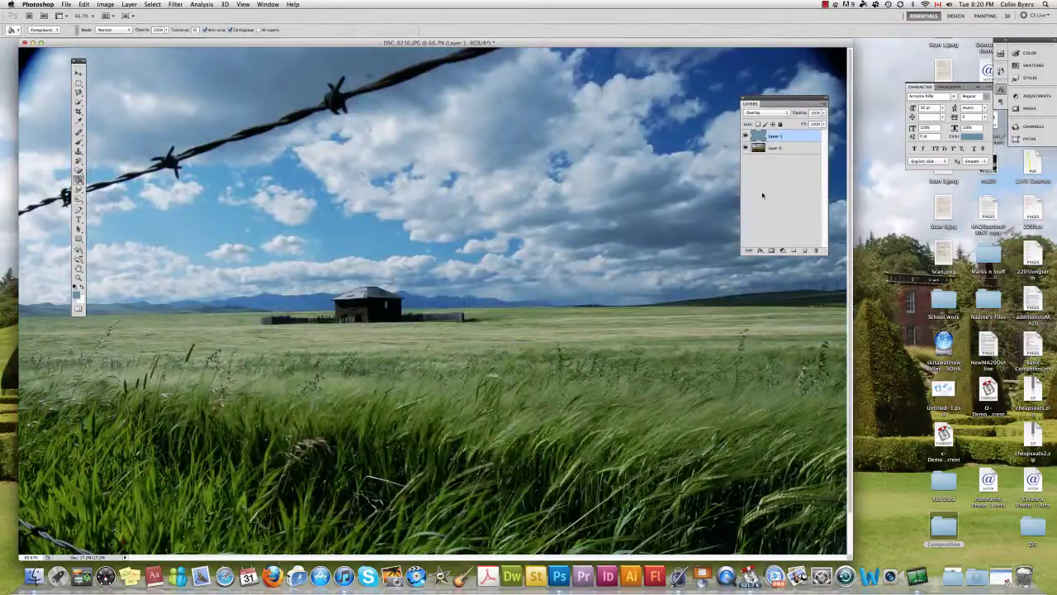
left_click(777, 113)
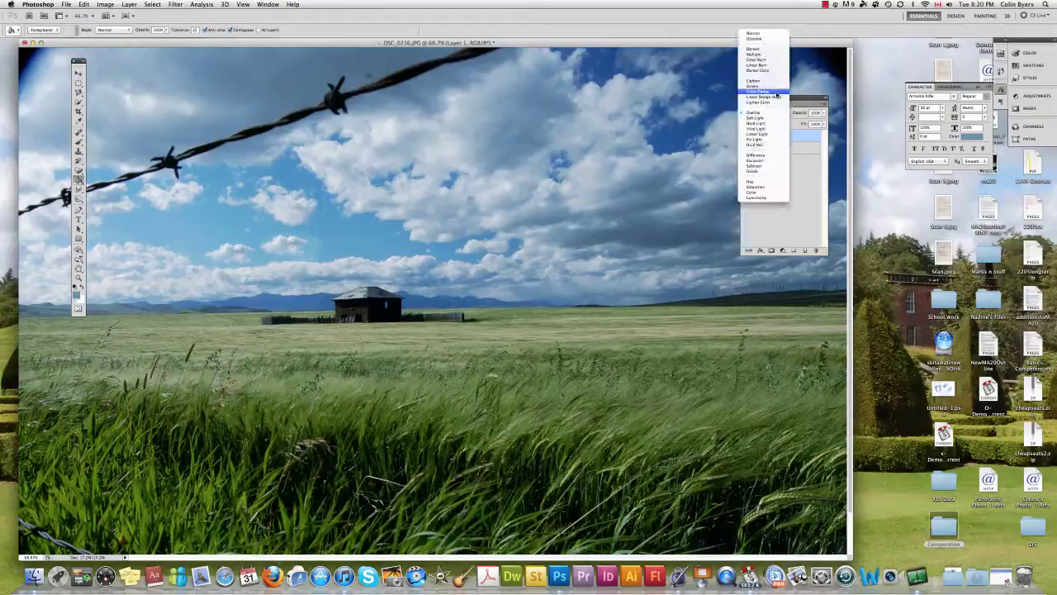
left_click(775, 88)
left_click(773, 113)
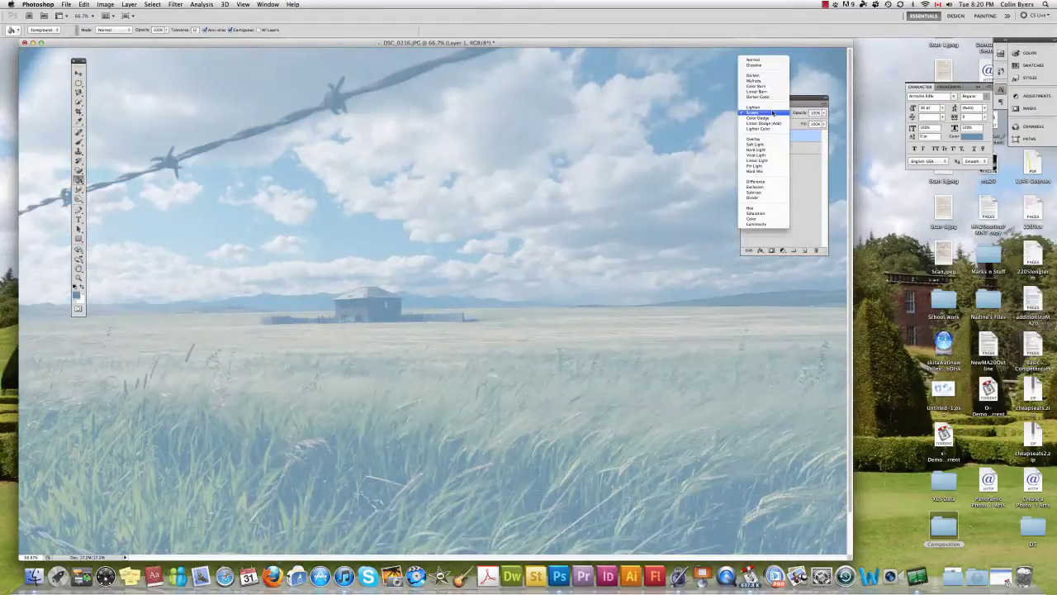
left_click(768, 80)
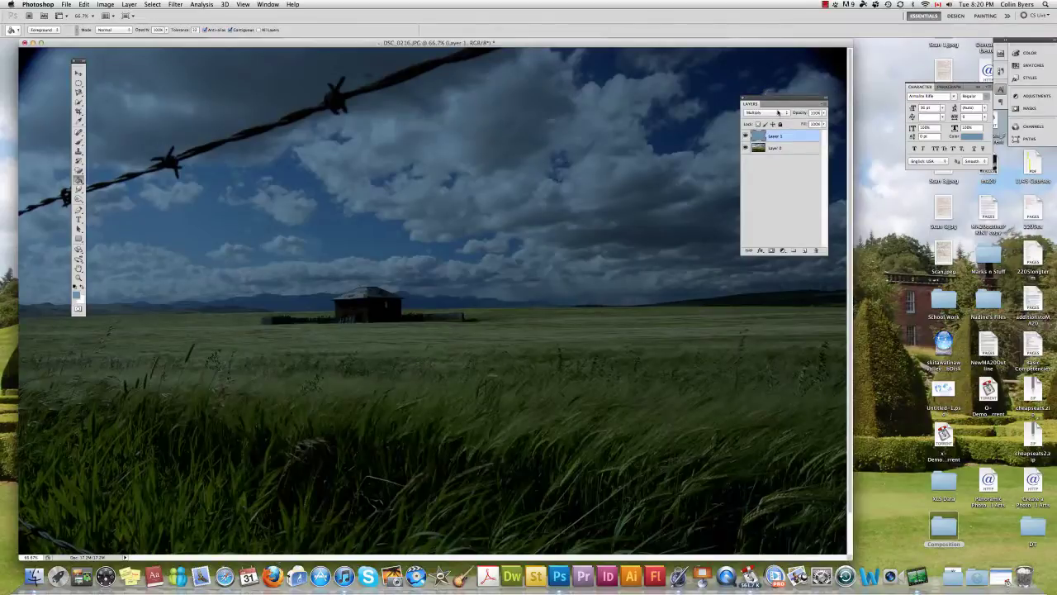
left_click(777, 112)
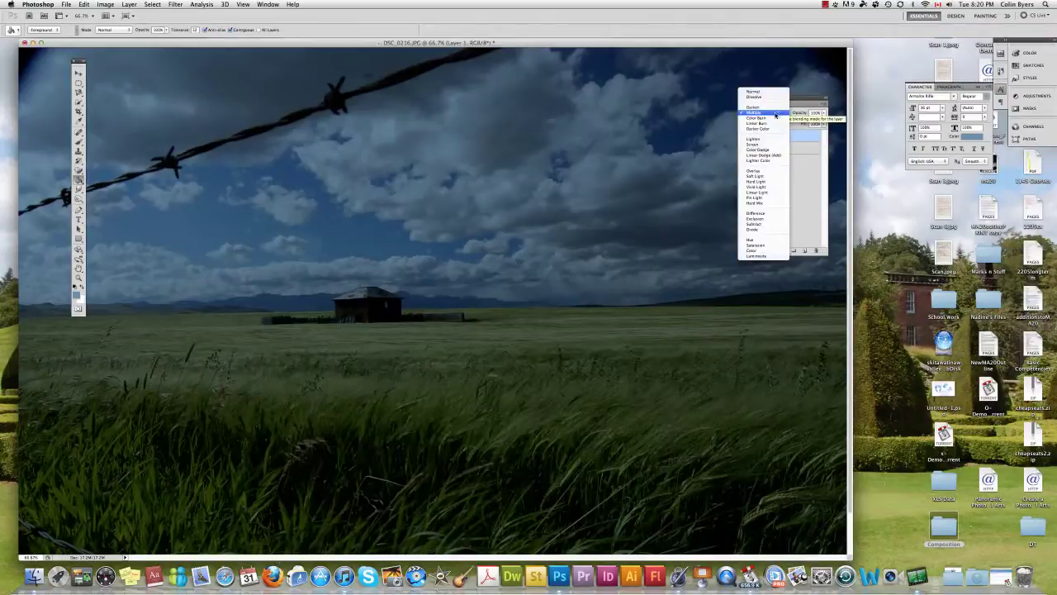
left_click(774, 118)
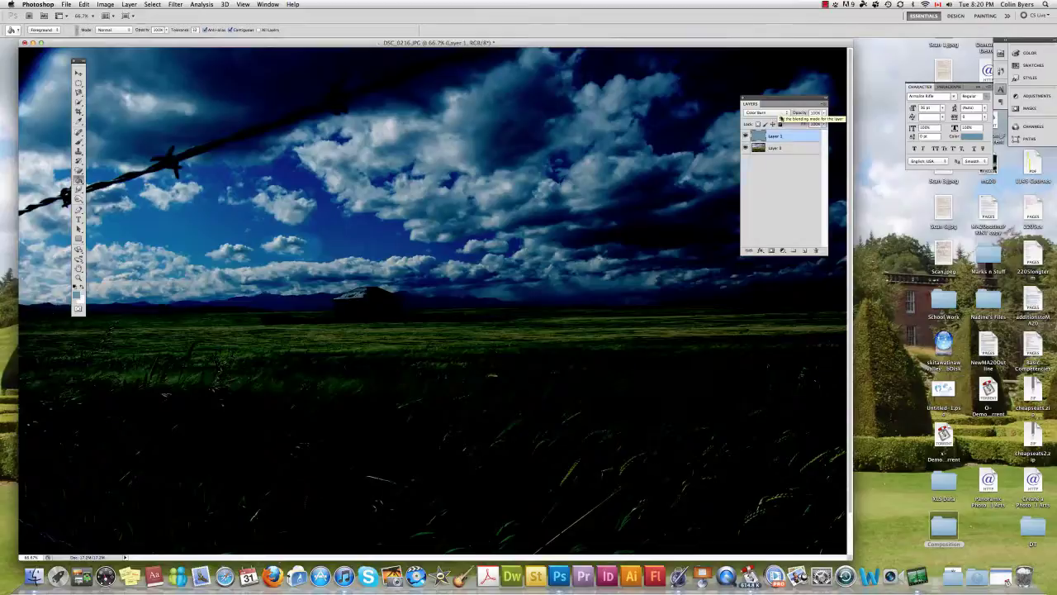
left_click(774, 117)
left_click(768, 236)
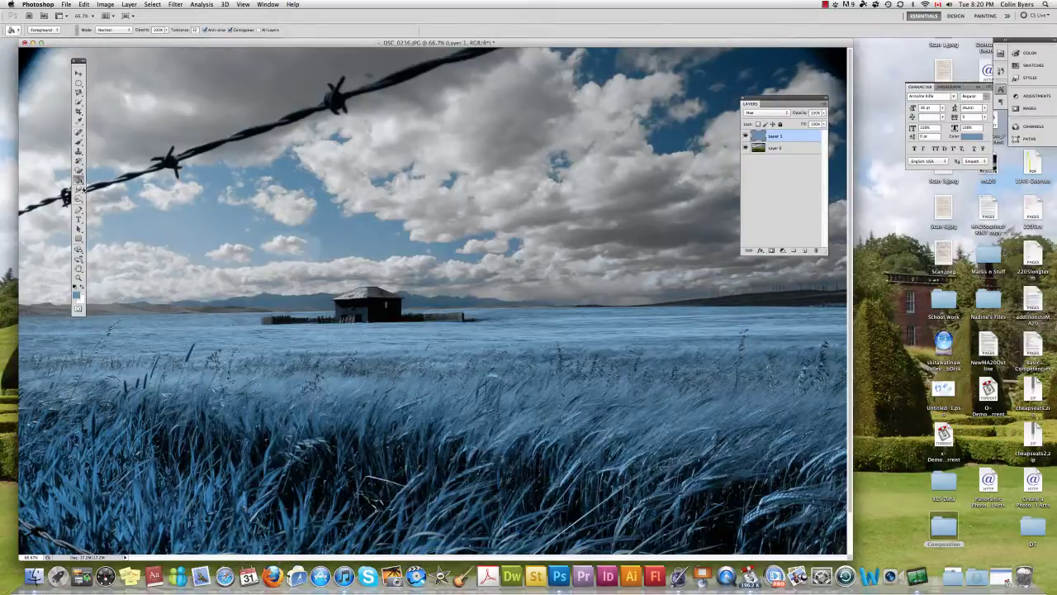
Select the Gradient Tool and add a new empty Layer 2.
left_click(79, 188)
left_click(79, 178)
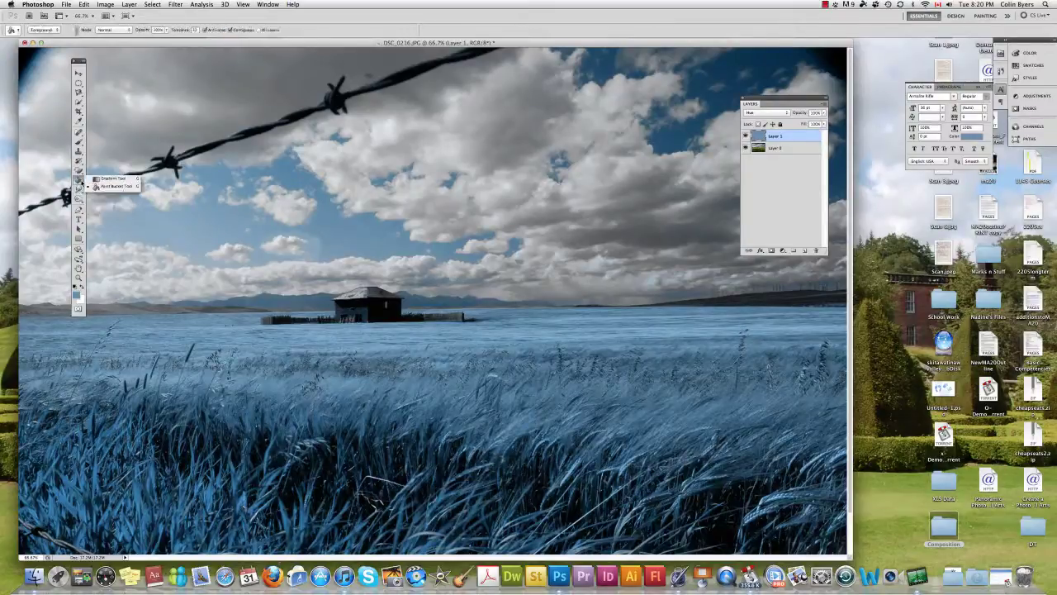
left_click(102, 180)
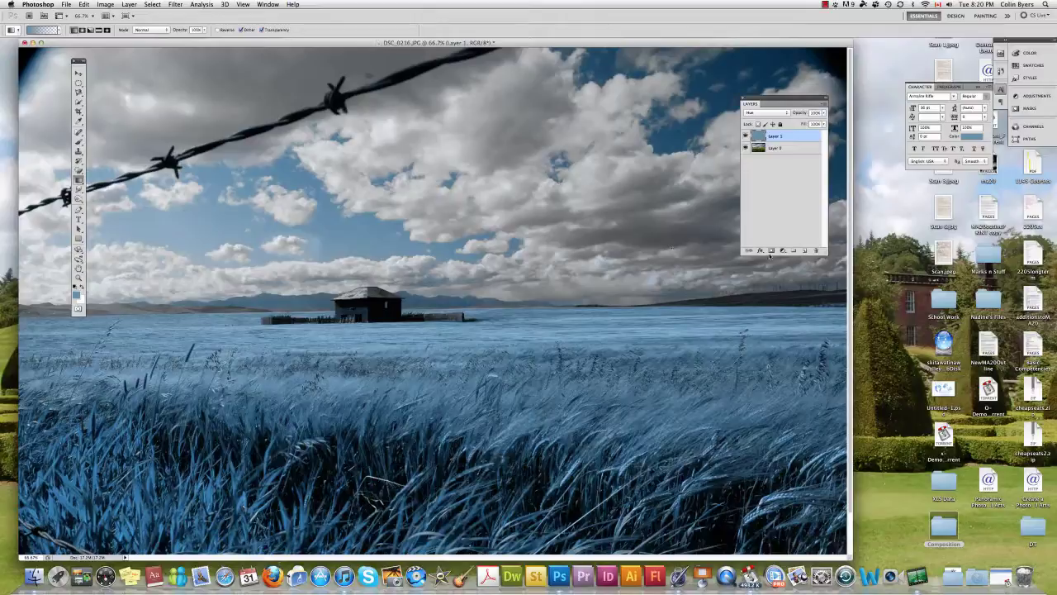
left_click(805, 250)
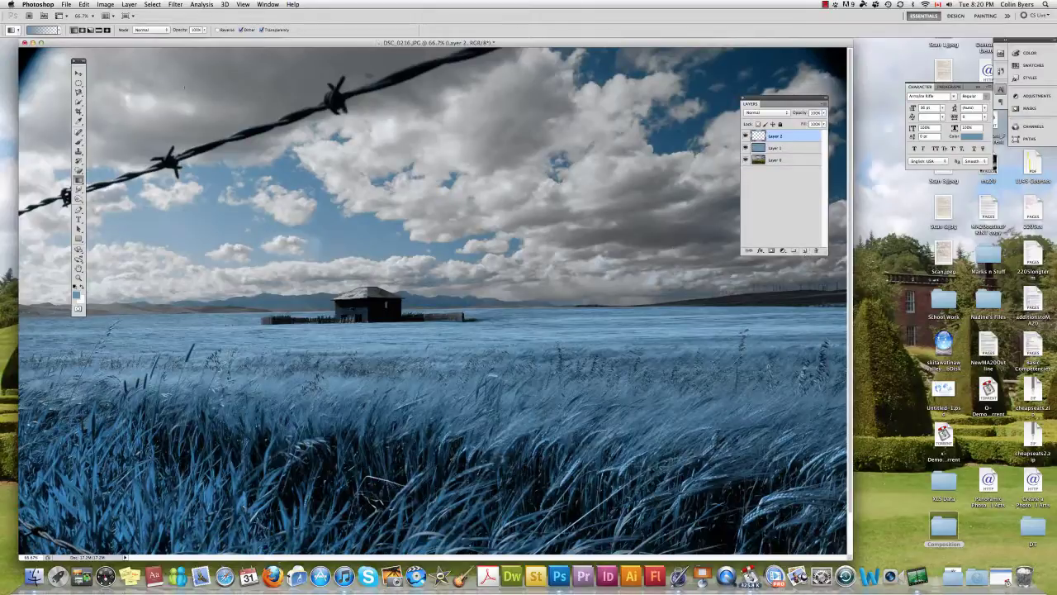
Choose the Violet, Orange gradient preset, test a diagonal fill, then undo it.
left_click(50, 32)
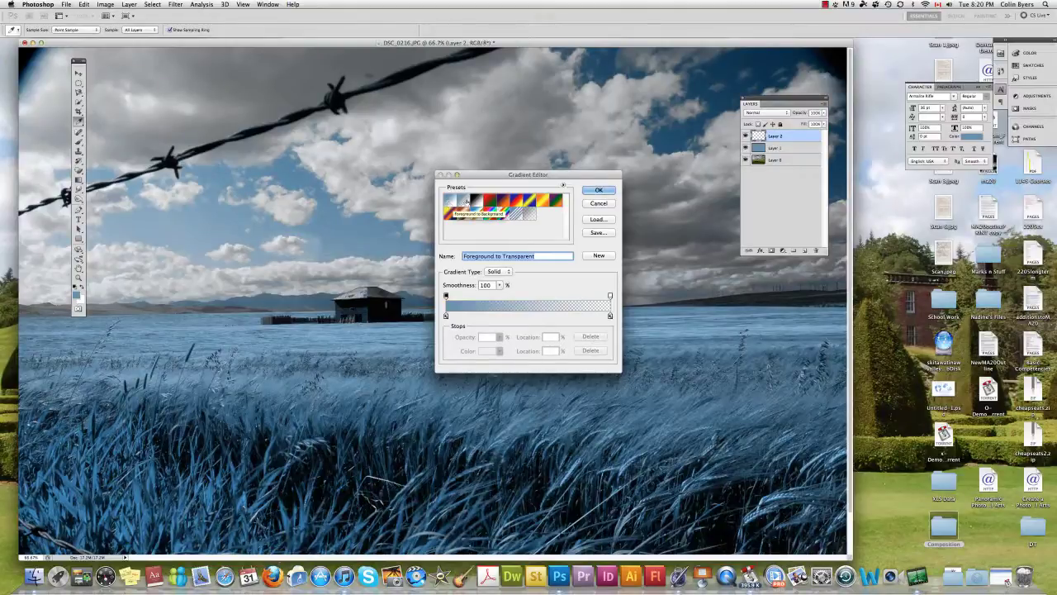
left_click(511, 201)
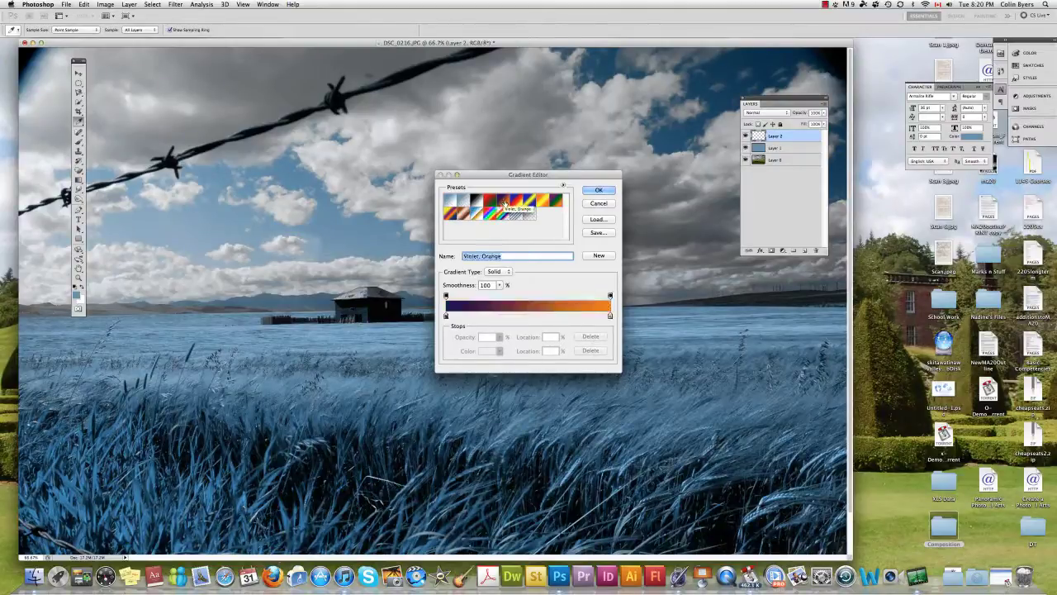
left_click(599, 190)
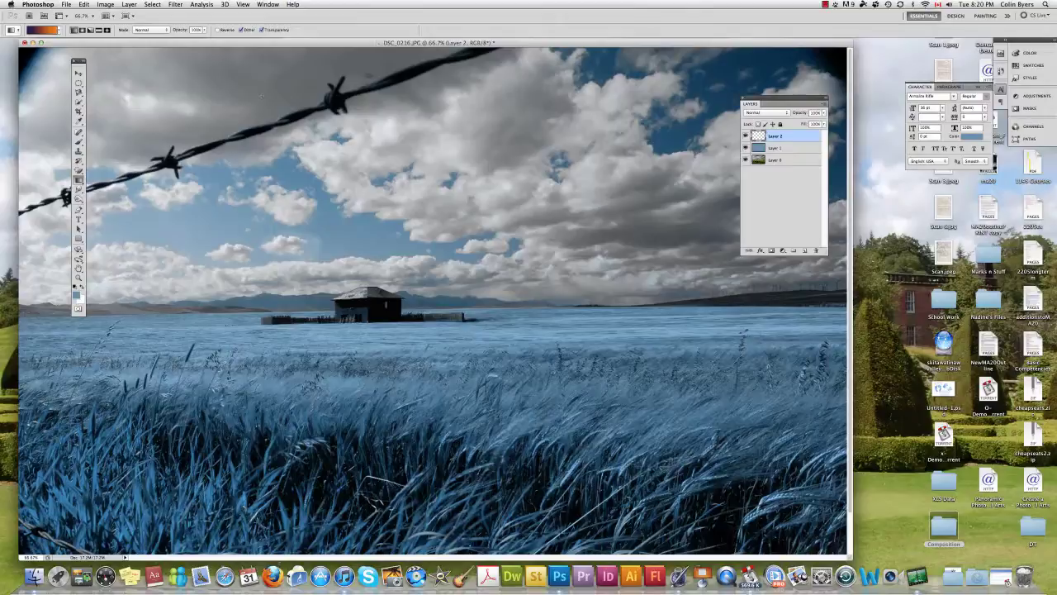
left_click_drag(310, 152, 585, 425)
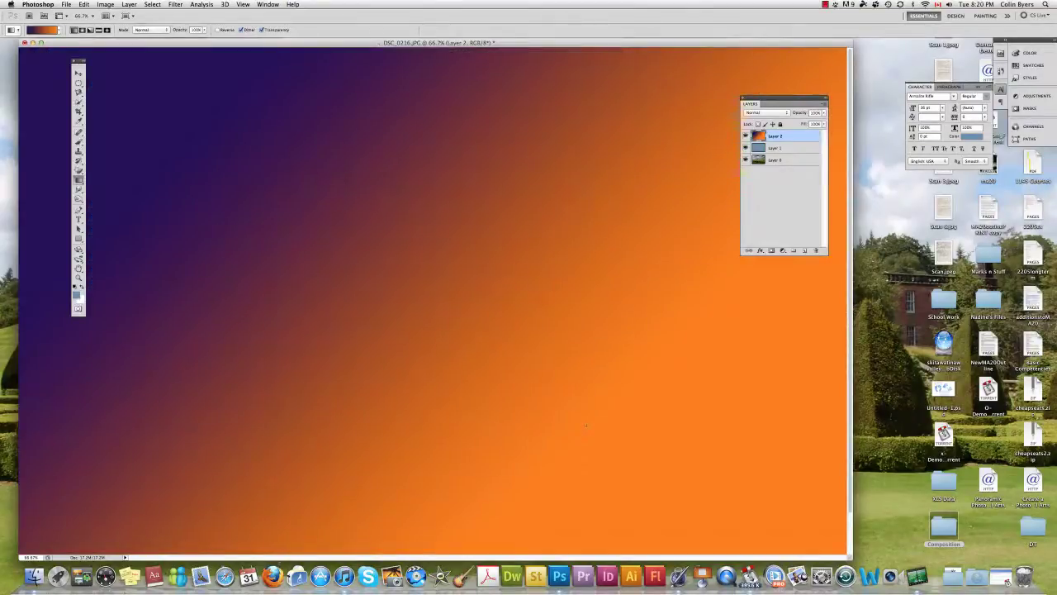
key("ctrl+z")
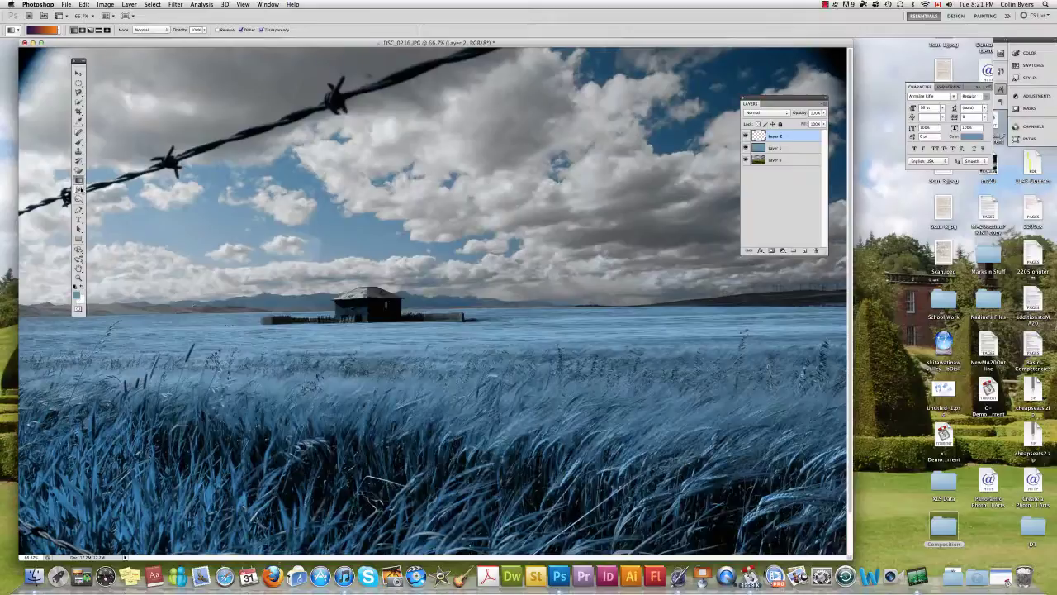
left_click(79, 190)
right_click(79, 189)
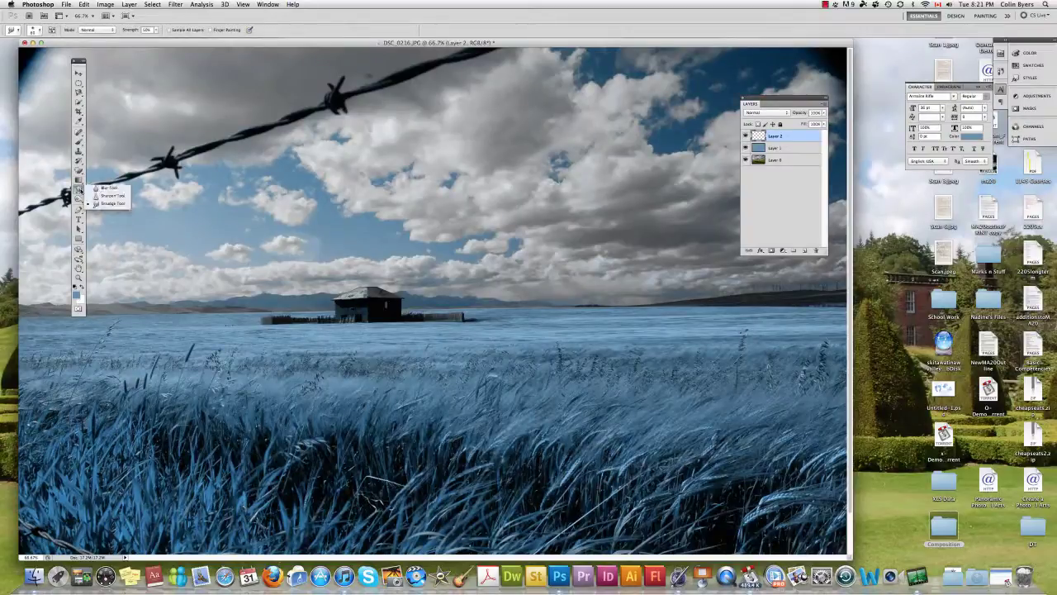
left_click(113, 203)
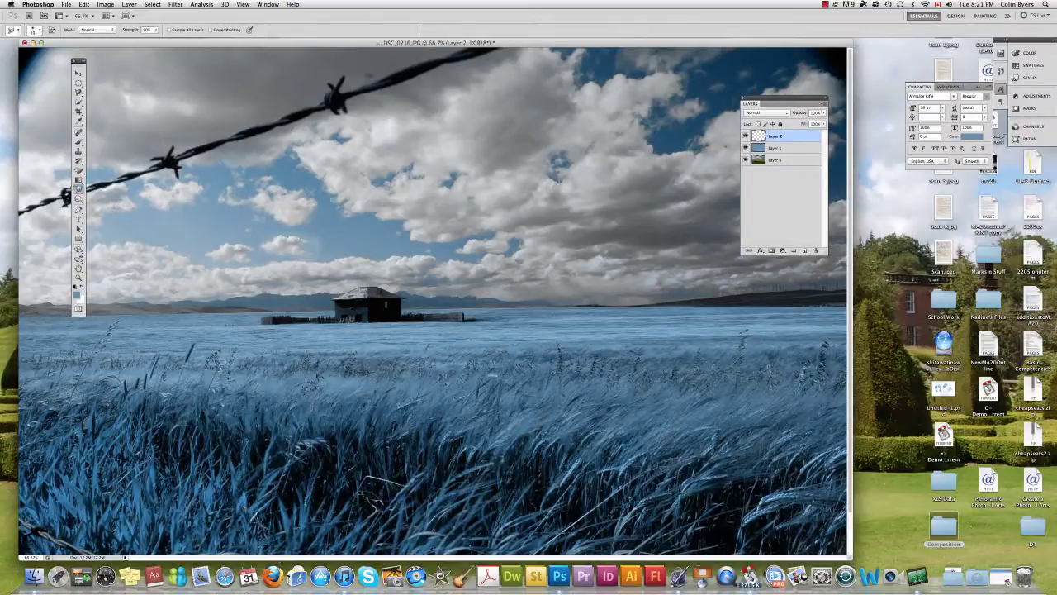
left_click(782, 160)
mouse_move(377, 281)
left_mouse_down()
mouse_move(370, 291)
mouse_move(380, 295)
left_mouse_up()
key("super+alt+z")
key("super+alt+z")
left_click(78, 189)
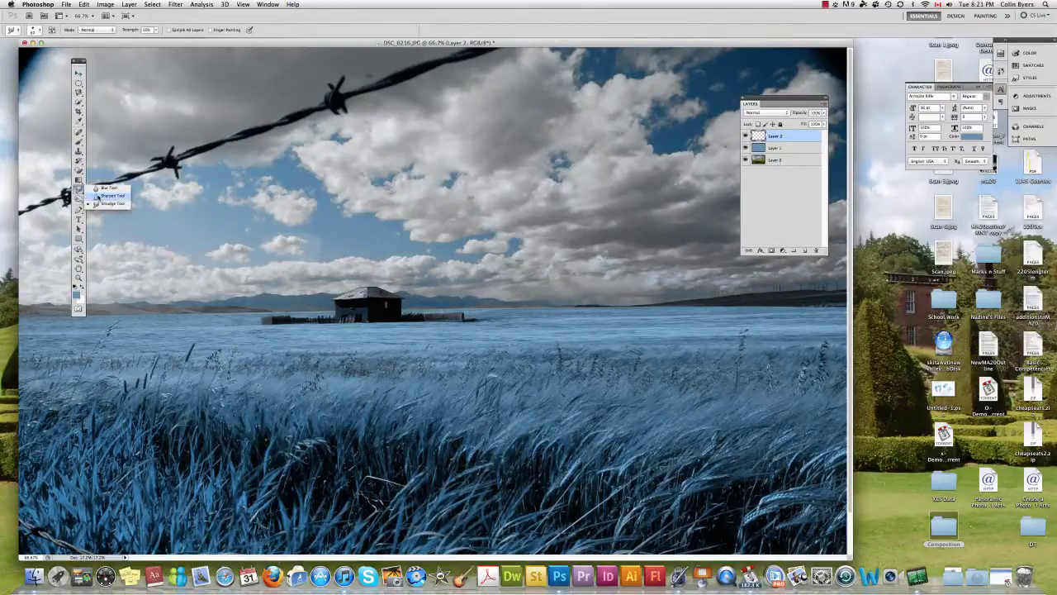
left_click(97, 196)
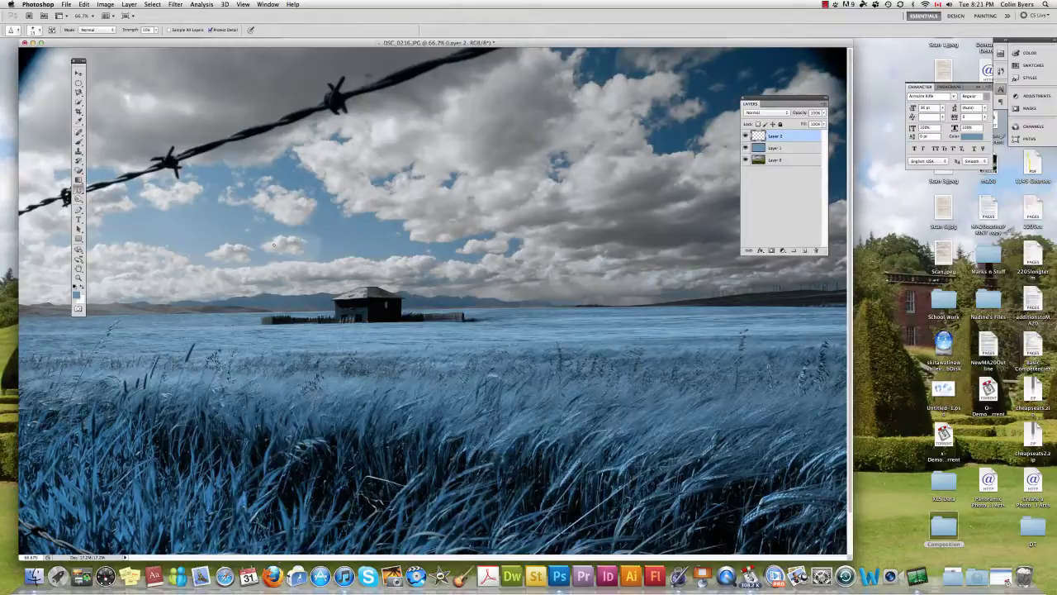
key("bracketright")
key("bracketright")
key("bracketright")
key("bracketright")
left_click_drag(310, 341, 316, 379)
left_click(155, 31)
left_click(319, 396)
left_click(799, 159)
left_click_drag(307, 408, 305, 395)
key("super+equal")
key("super+equal")
key("super+equal")
key("super+equal")
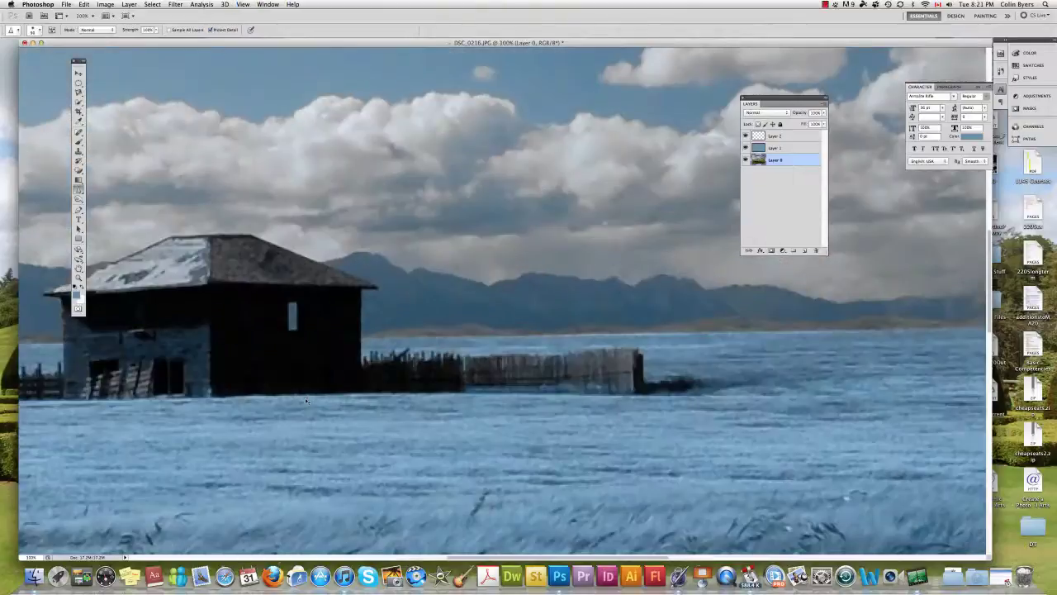
scroll(306, 400, "down", 10)
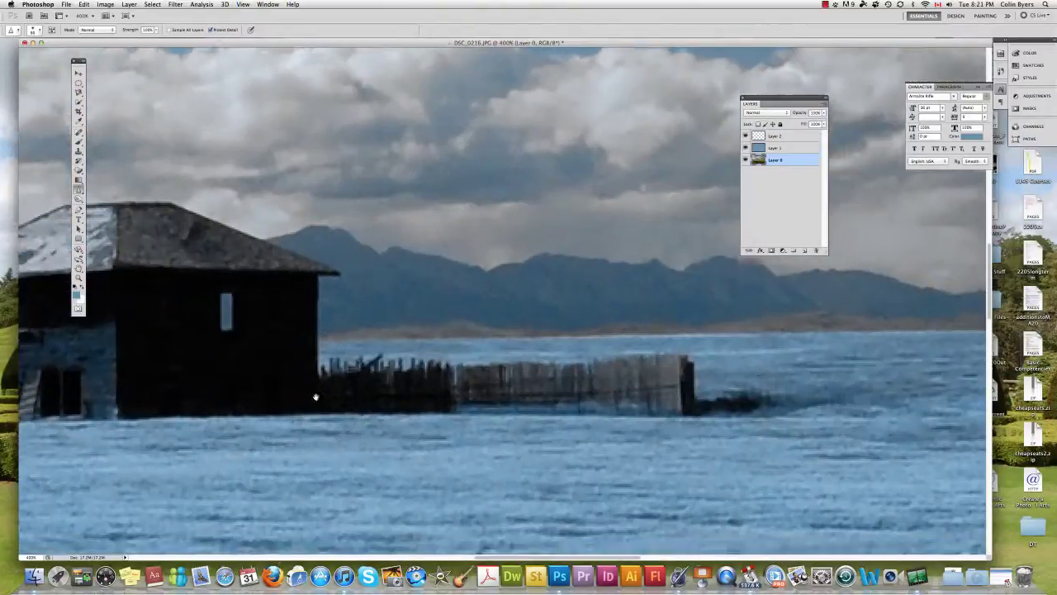
scroll(415, 211, "down", 5)
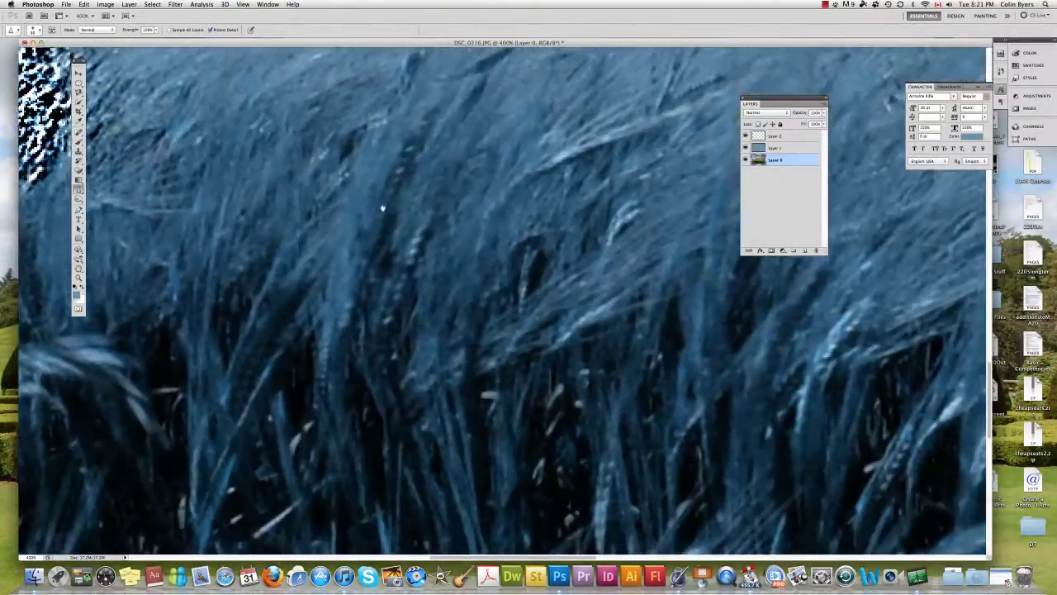
scroll(356, 277, "left", 6)
scroll(355, 277, "up", 2)
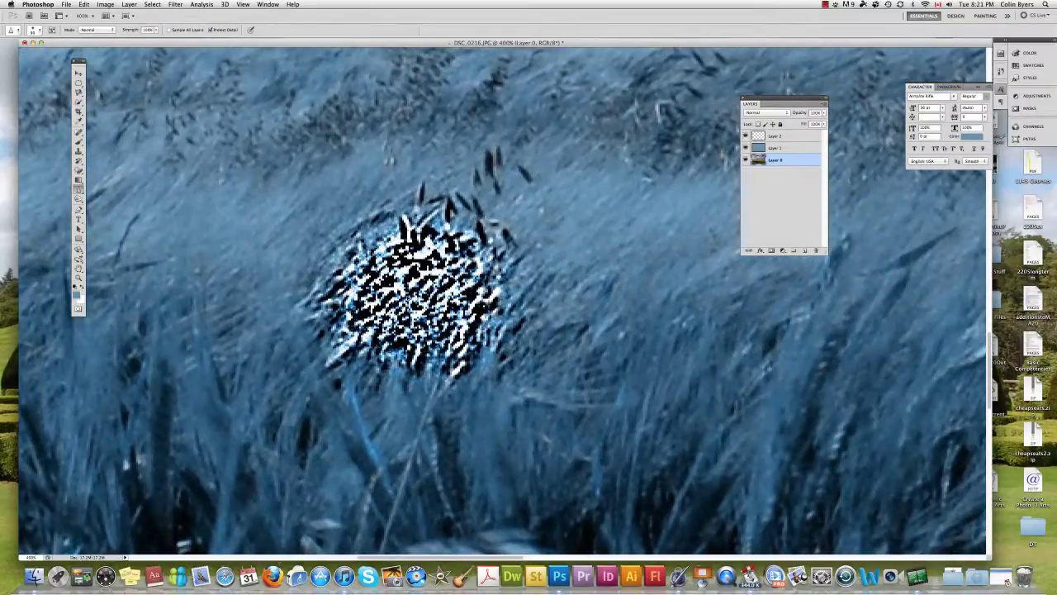
key("super+z")
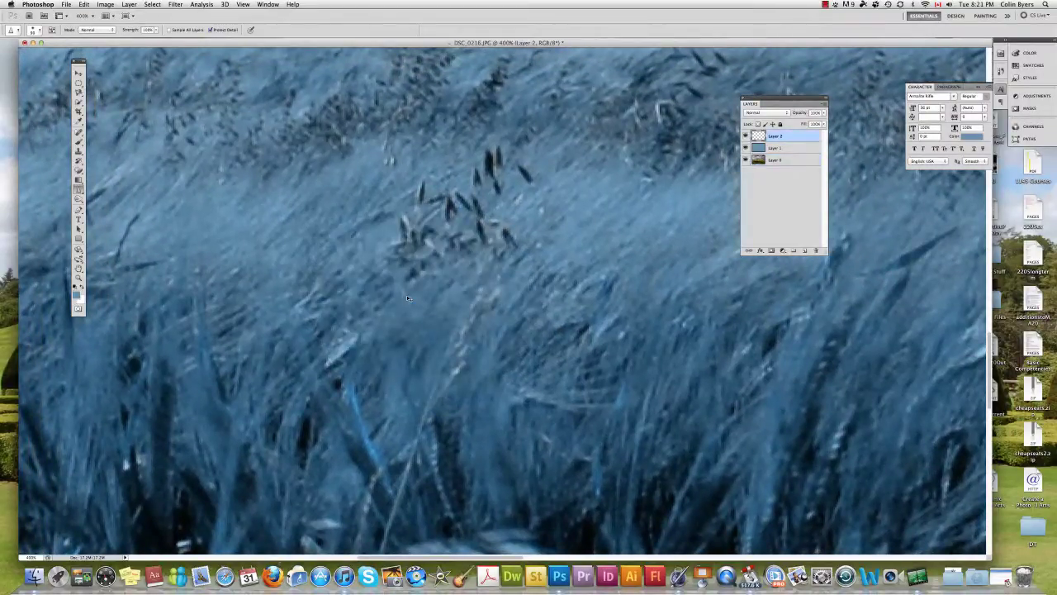
key("super+minus")
key("super+minus")
key("super+minus")
key("super+minus")
key("super+minus")
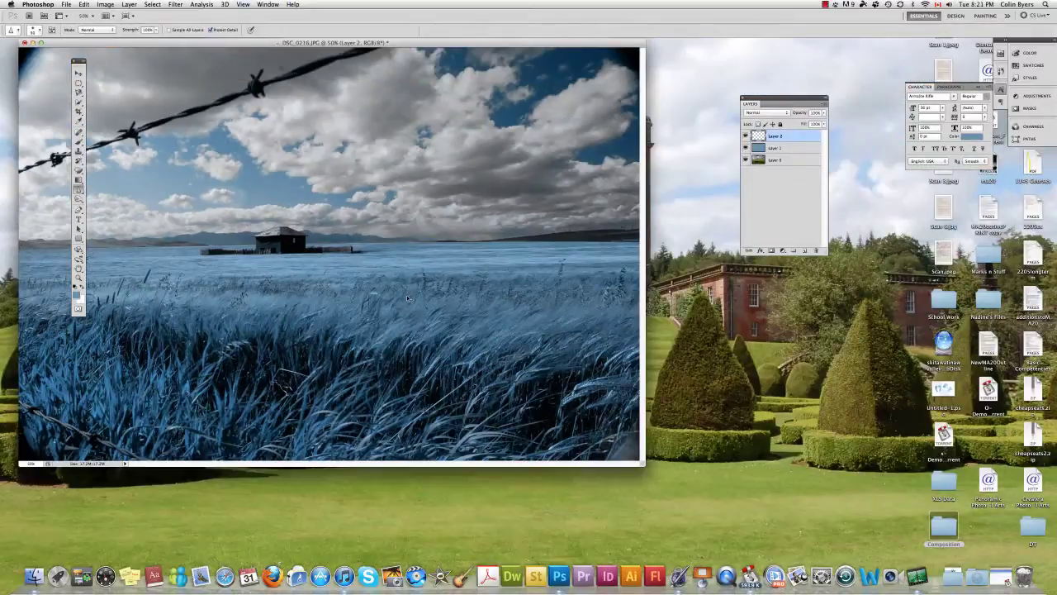
key("super+minus")
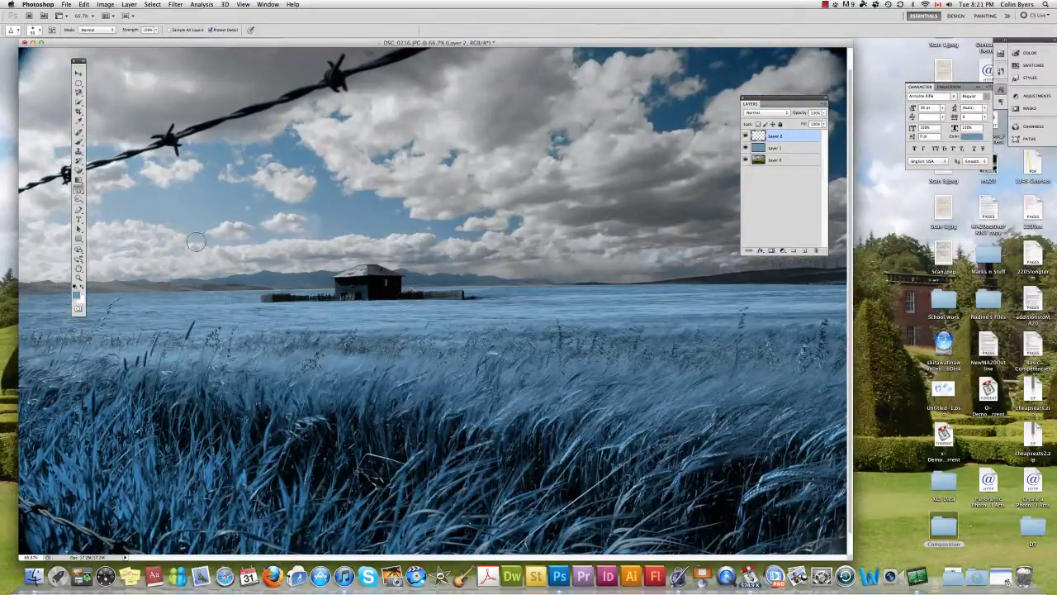
Pick a toning tool, hide the blue layer and make Layer 0 active.
left_click(78, 189)
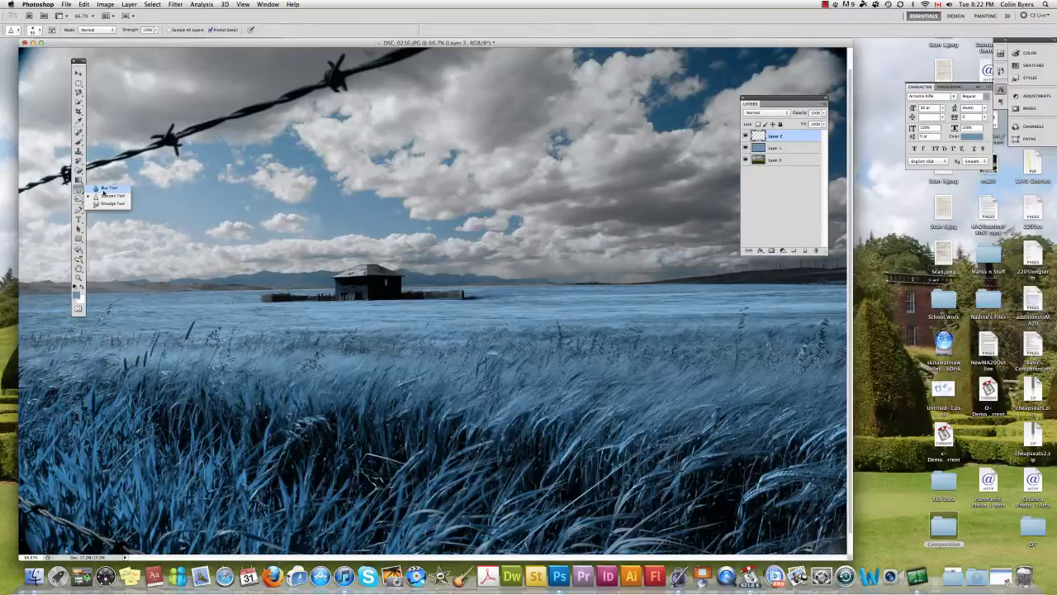
left_click(106, 186)
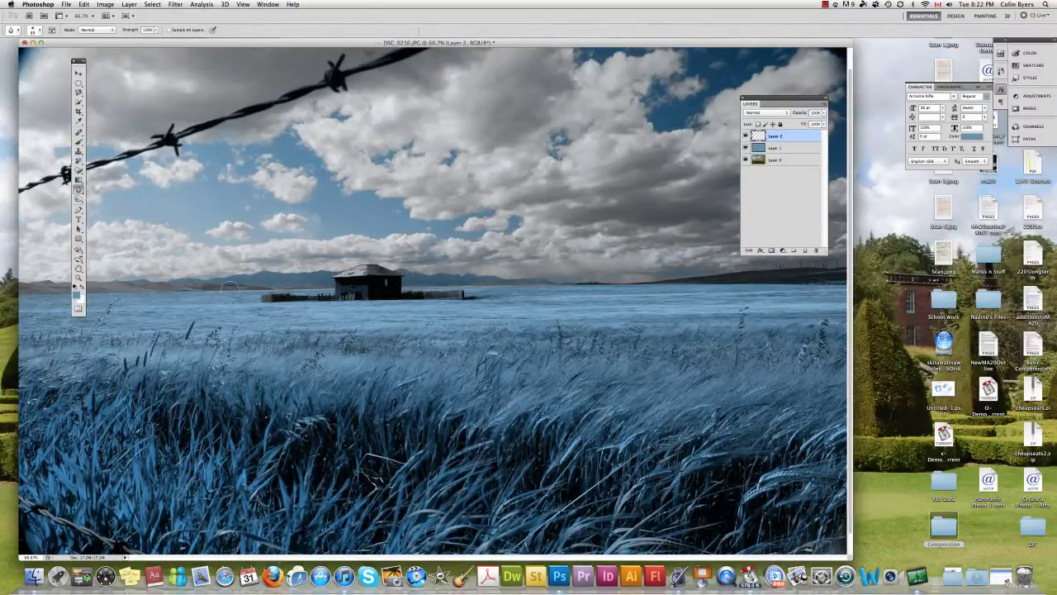
left_click(79, 200)
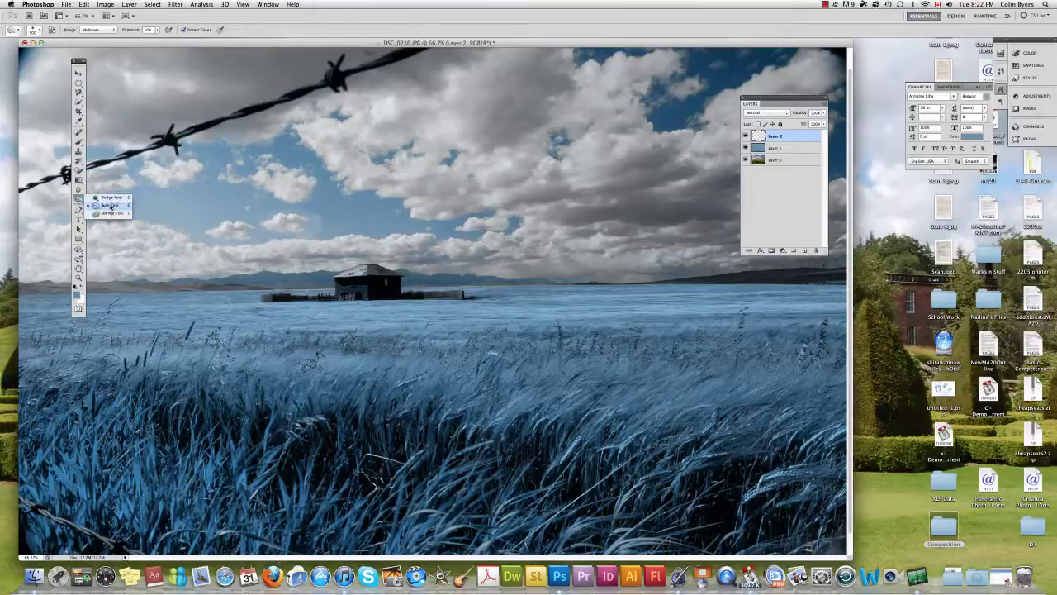
left_click(109, 205)
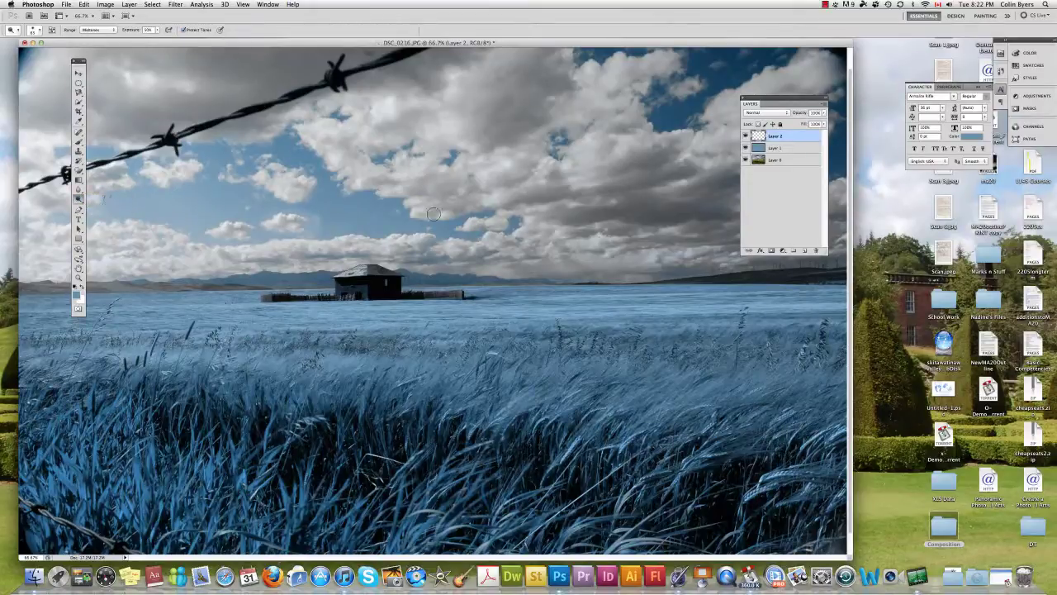
left_click(746, 135)
left_click(777, 159)
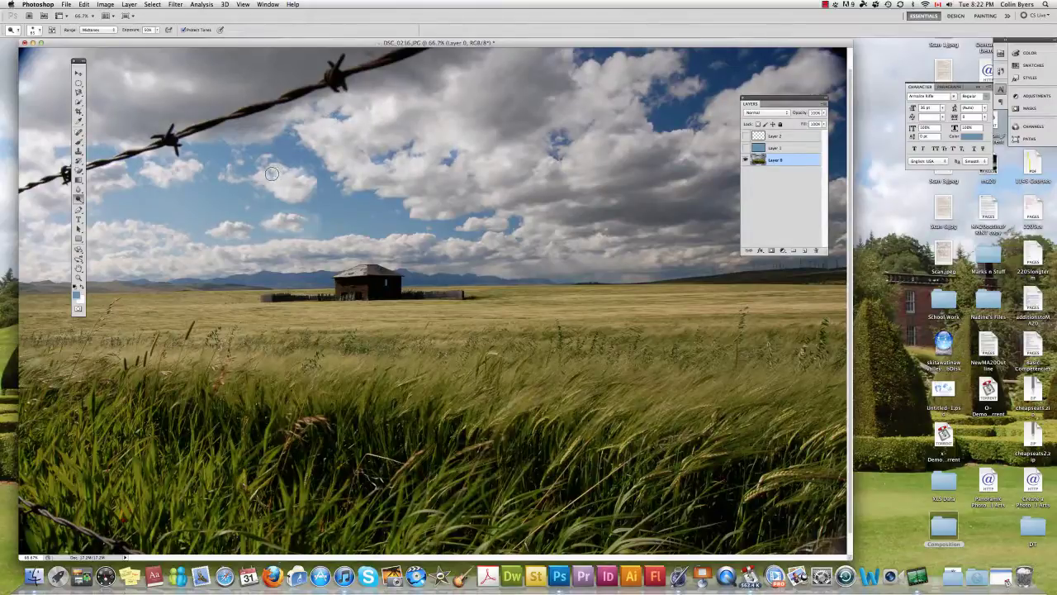
Brighten the horizon clouds, then darken the clouds across the sky with Burn.
mouse_move(169, 271)
left_mouse_down()
mouse_move(301, 251)
mouse_move(444, 255)
left_mouse_up()
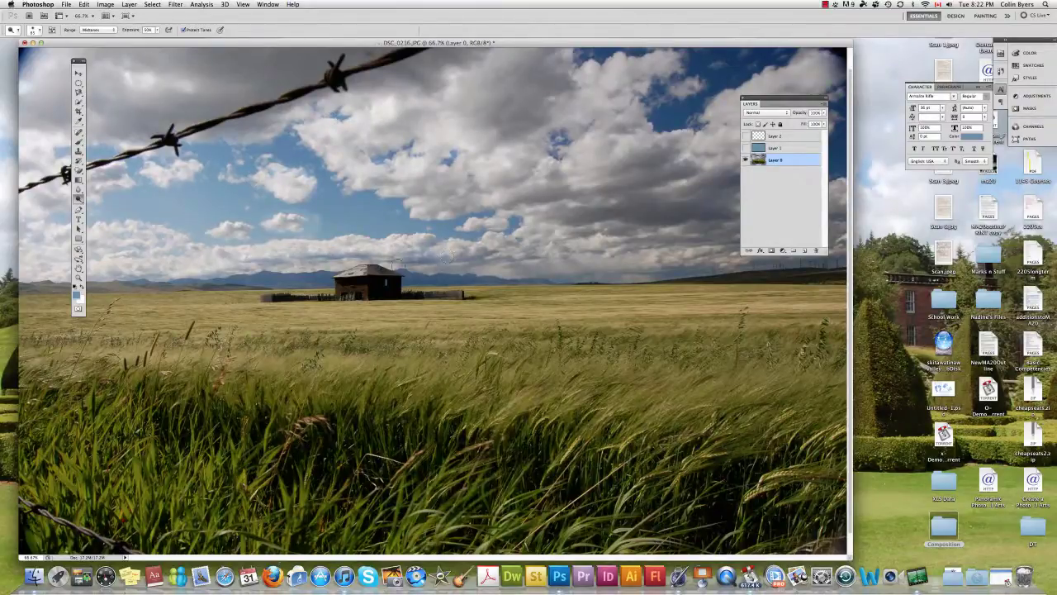
left_click_drag(343, 255, 448, 241)
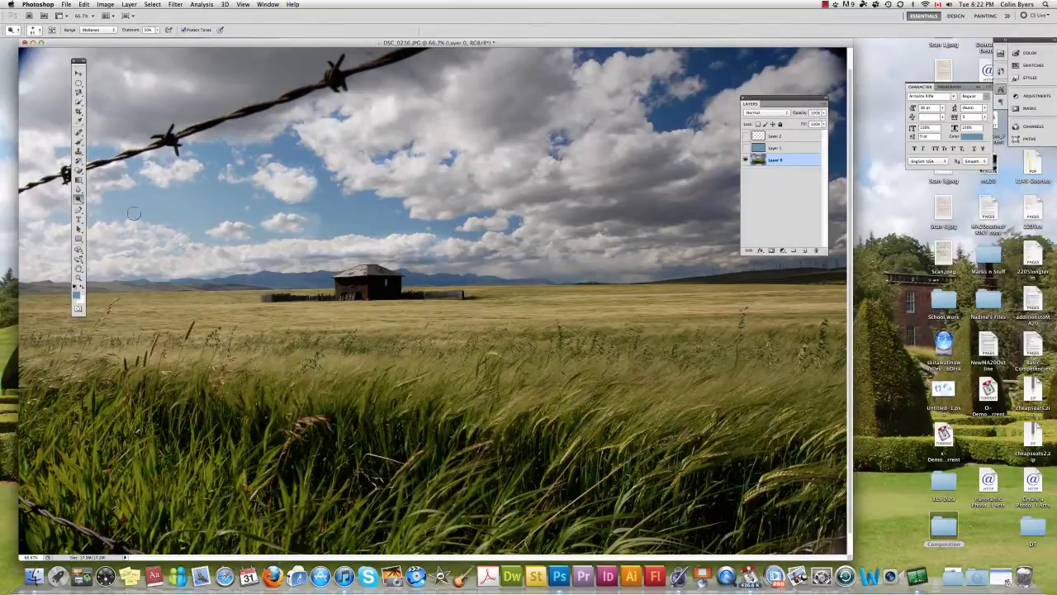
left_click(78, 200)
left_click(109, 205)
mouse_move(220, 212)
left_mouse_down()
mouse_move(503, 207)
mouse_move(512, 210)
mouse_move(390, 266)
mouse_move(315, 272)
mouse_move(287, 291)
mouse_move(489, 297)
left_mouse_up()
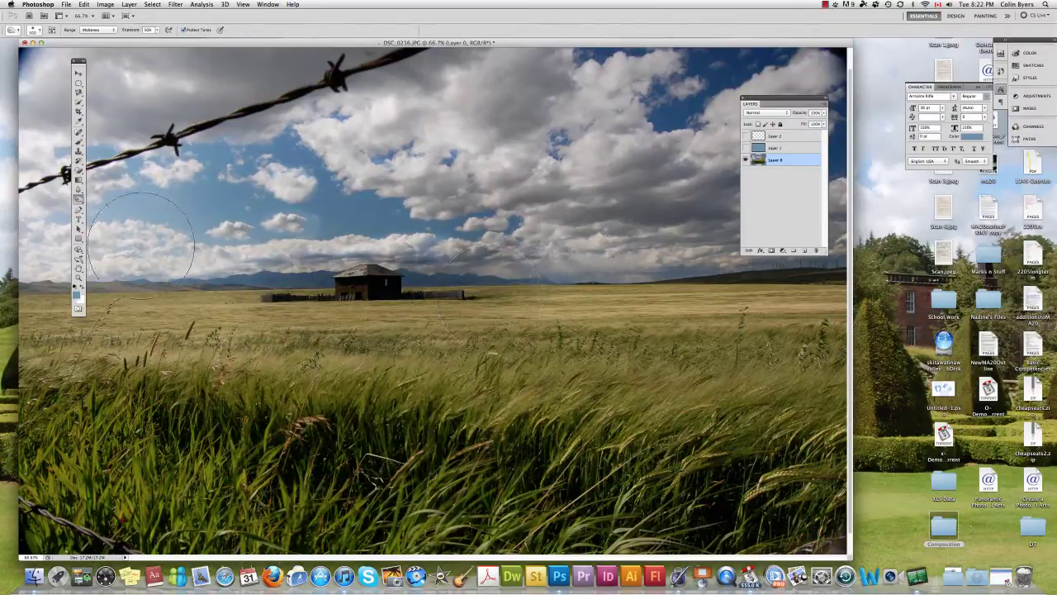
Desaturate the barn and fence line with the Sponge Tool.
left_click(79, 200)
left_click(108, 217)
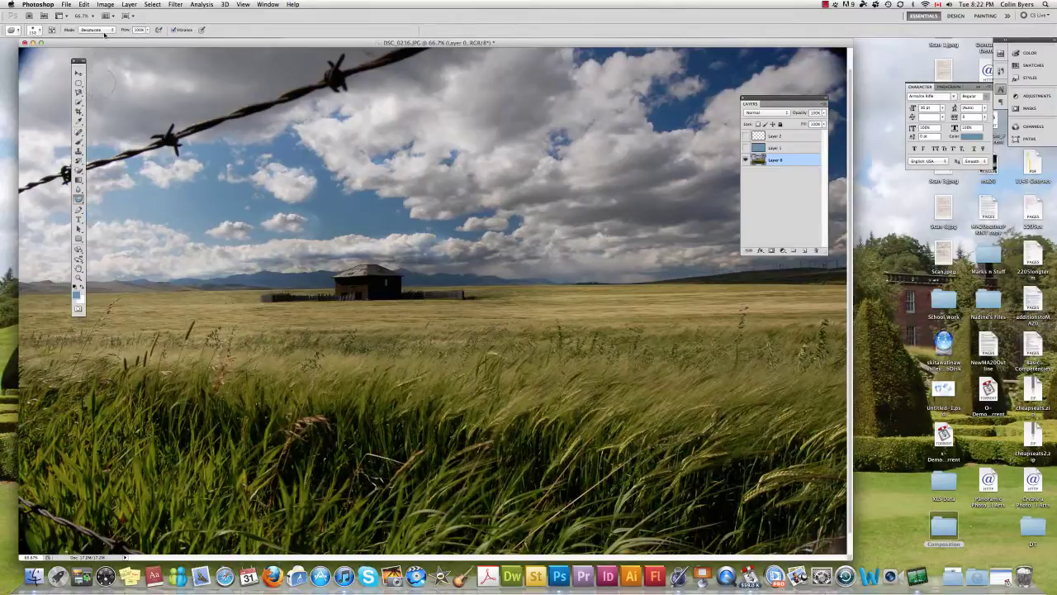
mouse_move(403, 271)
left_mouse_down()
mouse_move(452, 286)
mouse_move(243, 298)
mouse_move(478, 289)
mouse_move(273, 291)
mouse_move(321, 274)
mouse_move(428, 281)
mouse_move(315, 290)
mouse_move(369, 283)
mouse_move(326, 279)
mouse_move(425, 292)
mouse_move(560, 290)
mouse_move(295, 273)
mouse_move(237, 281)
mouse_move(281, 285)
left_mouse_up()
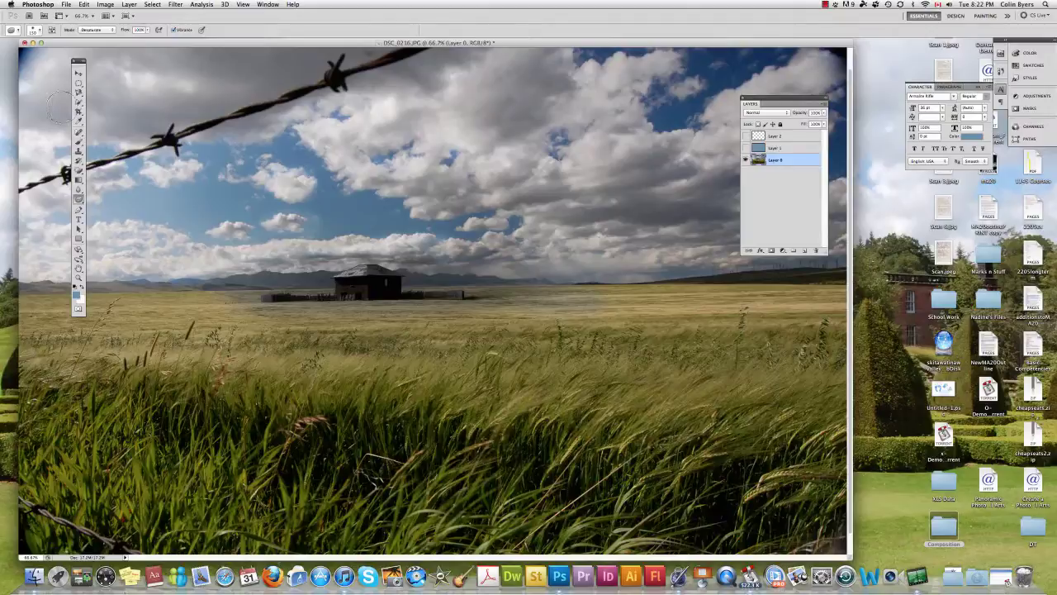
Switch the sponge to Saturate, enlarge the brush, and boost the grass to vivid yellow-green.
left_click(96, 30)
left_click(95, 39)
mouse_move(334, 450)
left_mouse_down()
mouse_move(326, 417)
mouse_move(366, 394)
mouse_move(463, 387)
mouse_move(405, 440)
mouse_move(384, 399)
mouse_move(307, 365)
mouse_move(294, 417)
mouse_move(319, 346)
mouse_move(505, 346)
mouse_move(582, 322)
mouse_move(552, 354)
mouse_move(757, 420)
mouse_move(347, 425)
mouse_move(767, 411)
mouse_move(157, 393)
mouse_move(248, 388)
mouse_move(495, 479)
mouse_move(826, 504)
left_mouse_up()
key("bracketright")
key("bracketright")
left_click_drag(607, 460, 643, 440)
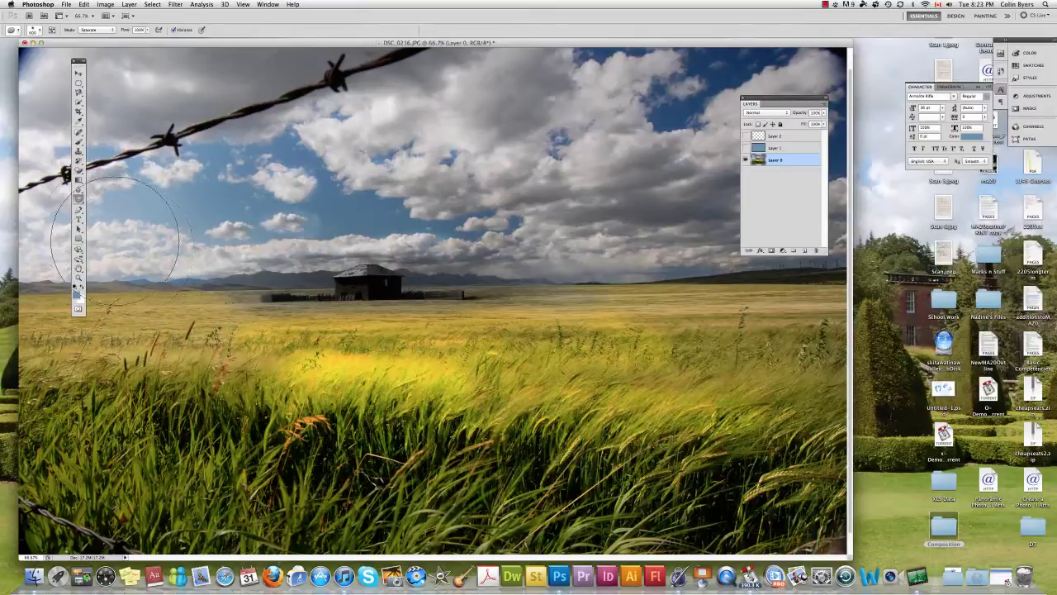
Type the text askdfidajf across the sky with the Horizontal Type Tool.
left_click(79, 211)
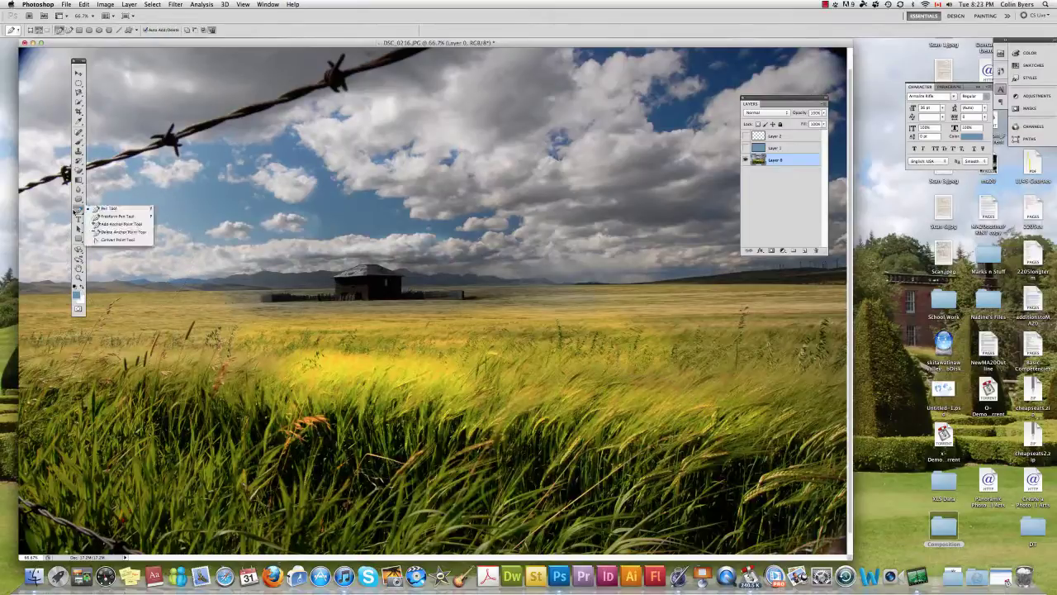
left_click(79, 220)
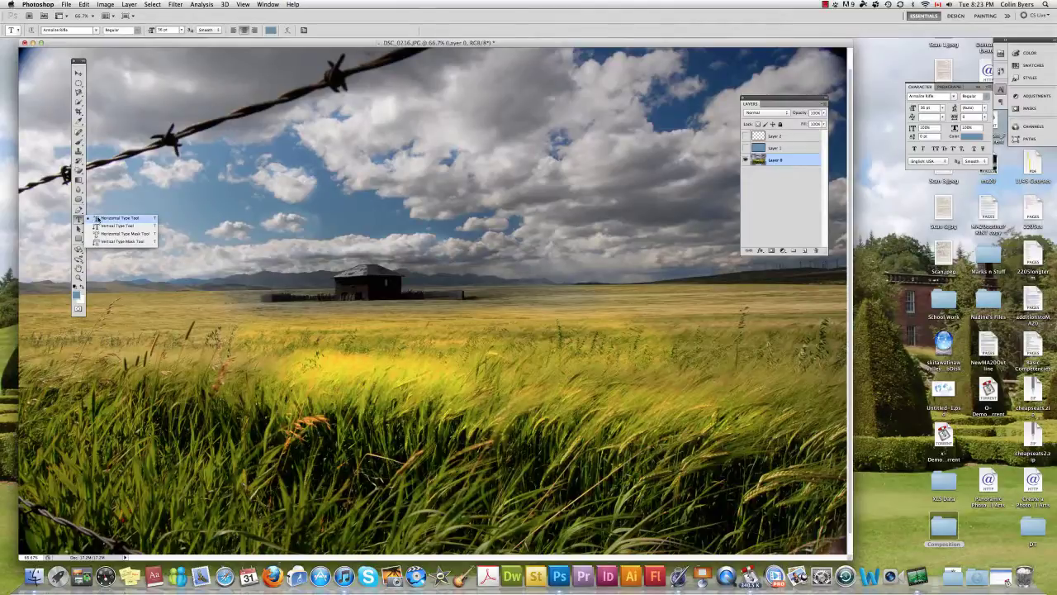
left_click(97, 219)
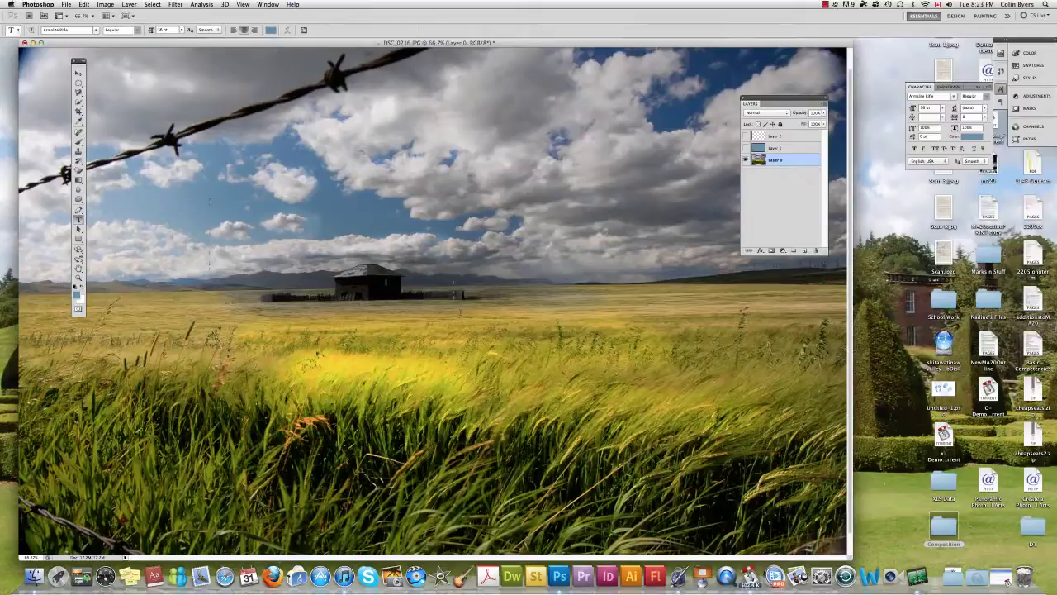
left_click(355, 130)
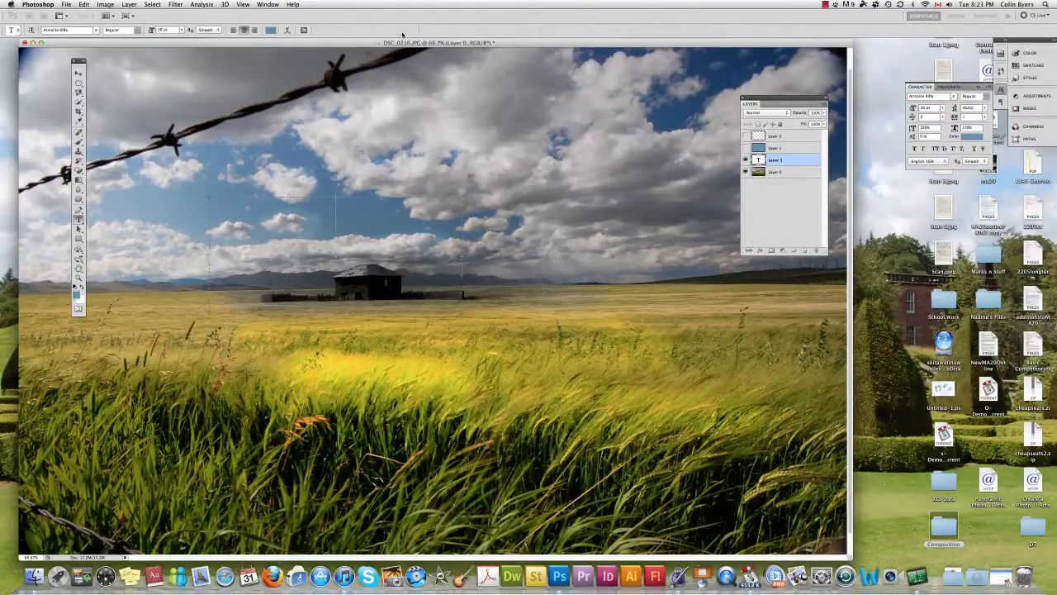
left_click(402, 30)
left_click(371, 163)
type("SKDFIBAJE")
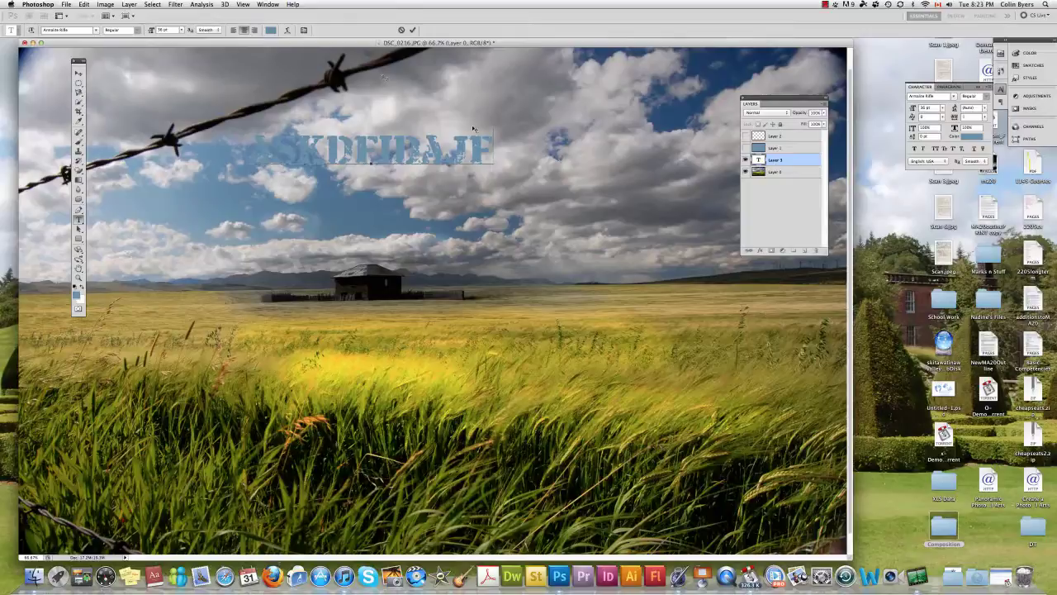
Make the text dark blue-grey in the Crack Man font at 48 pt.
left_click_drag(494, 162, 235, 153)
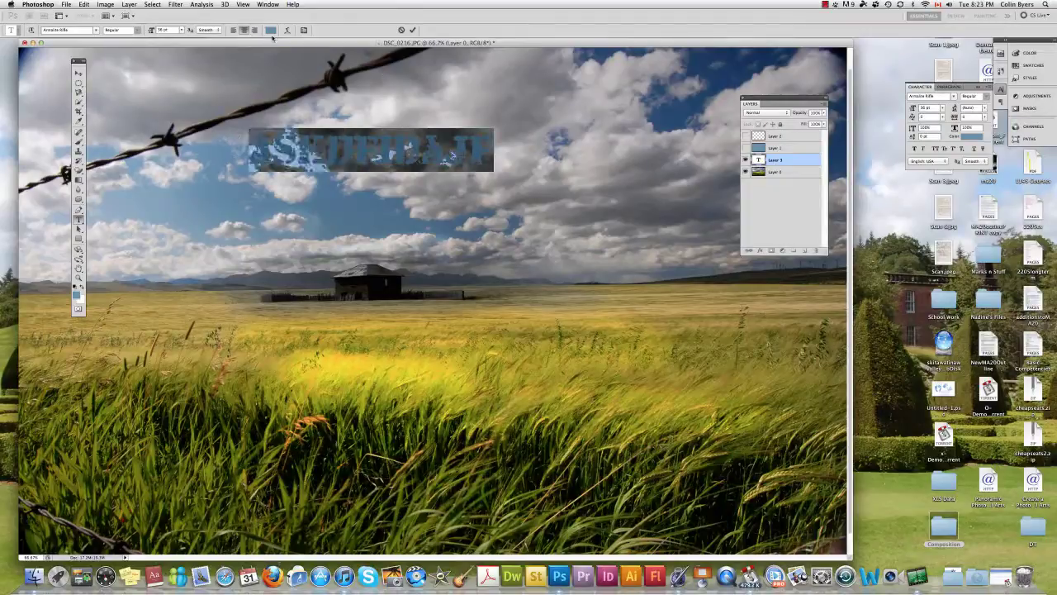
left_click(270, 30)
left_click(456, 289)
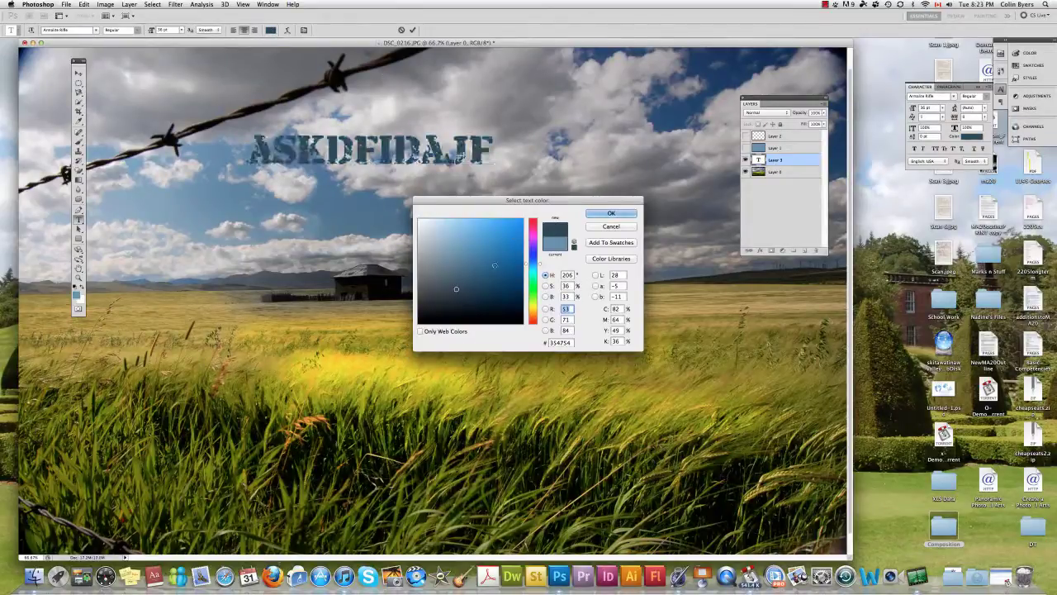
left_click(611, 213)
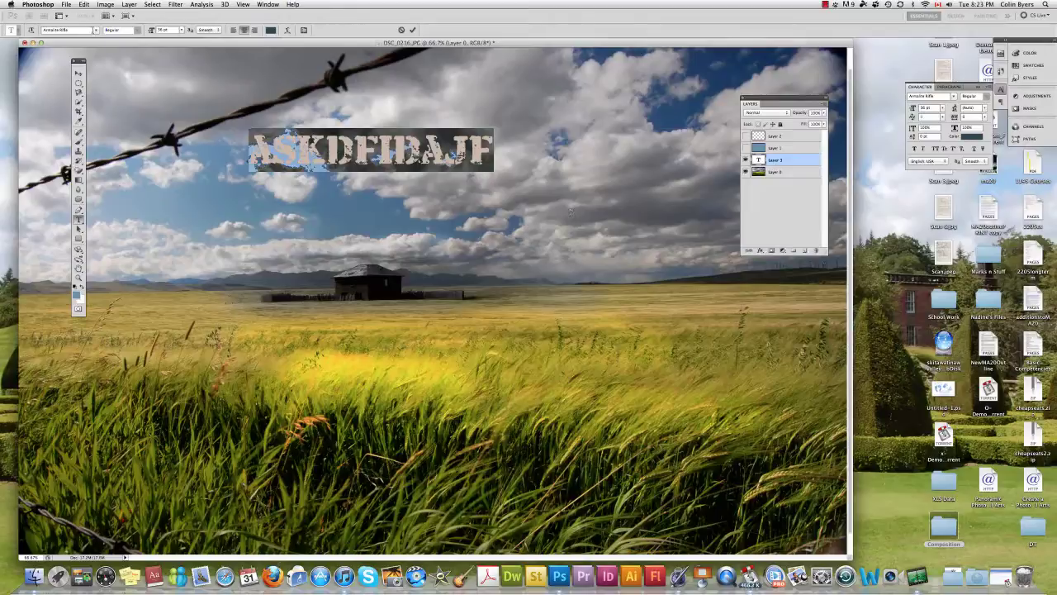
left_click(96, 31)
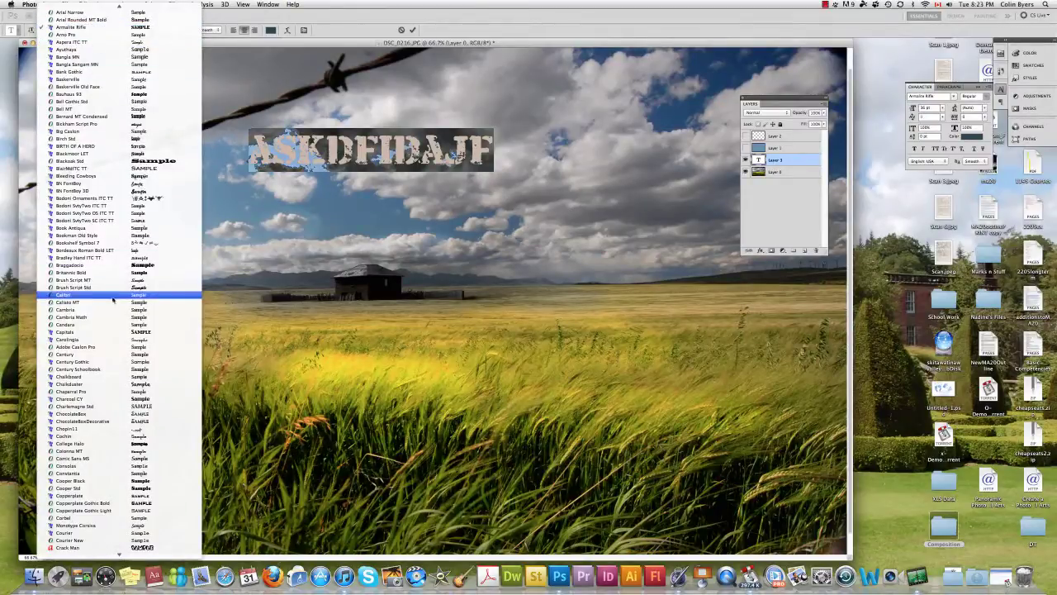
scroll(113, 297, "down", 8)
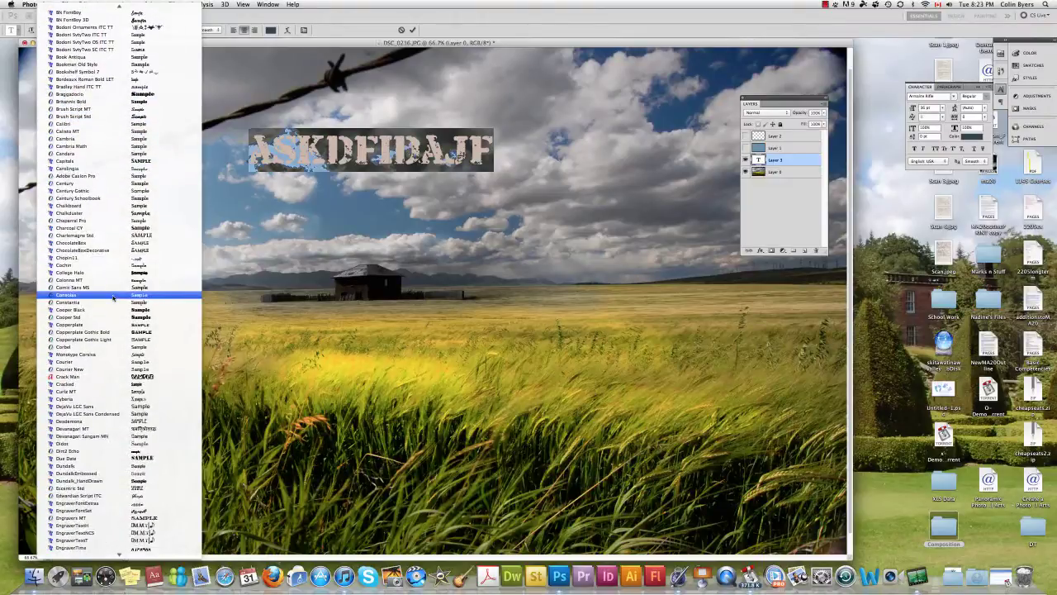
left_click(118, 361)
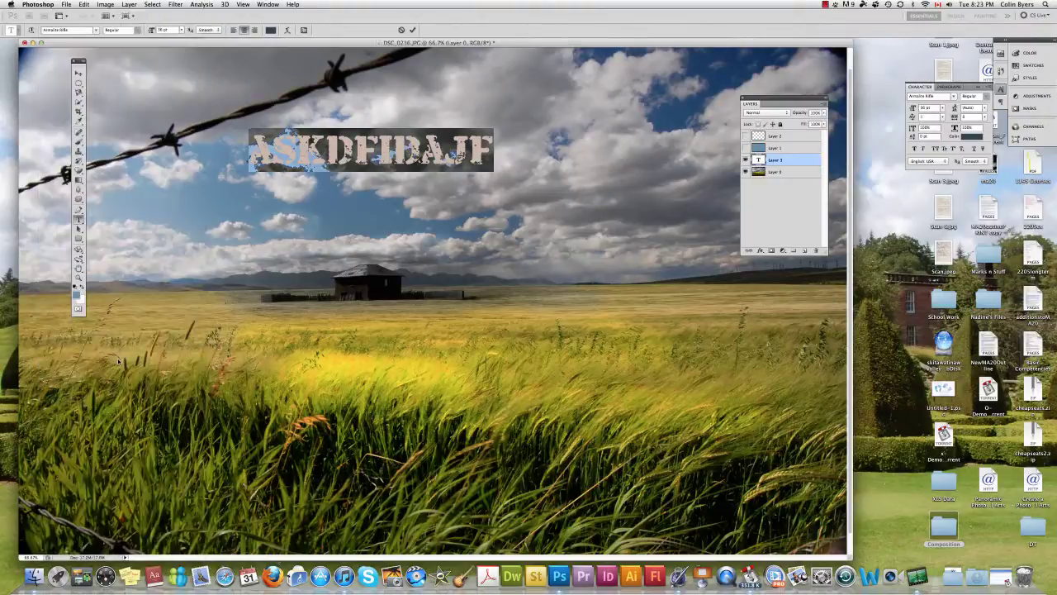
left_click(183, 30)
left_click(171, 136)
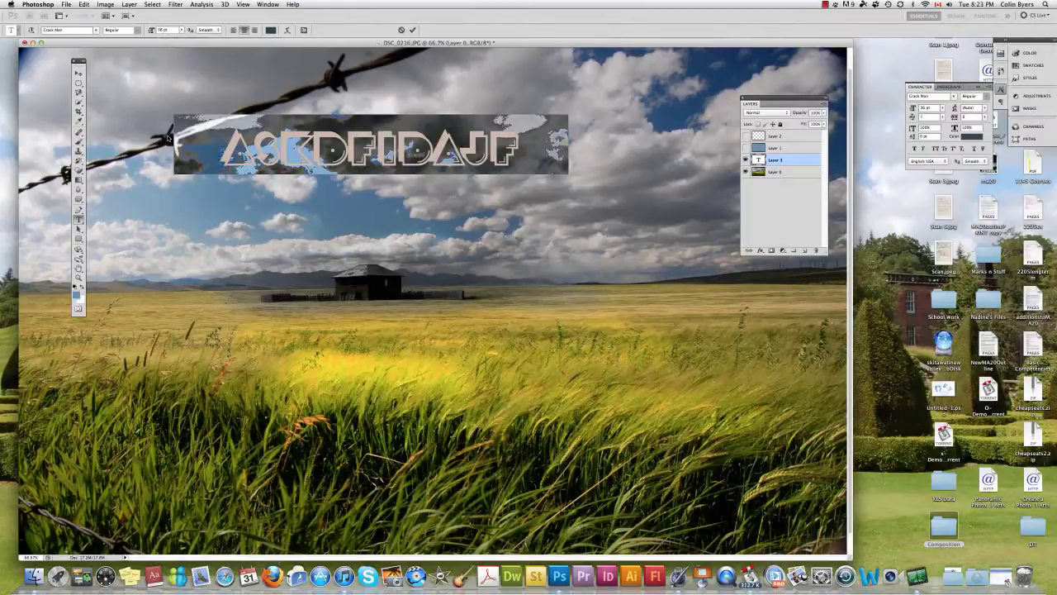
left_click(414, 30)
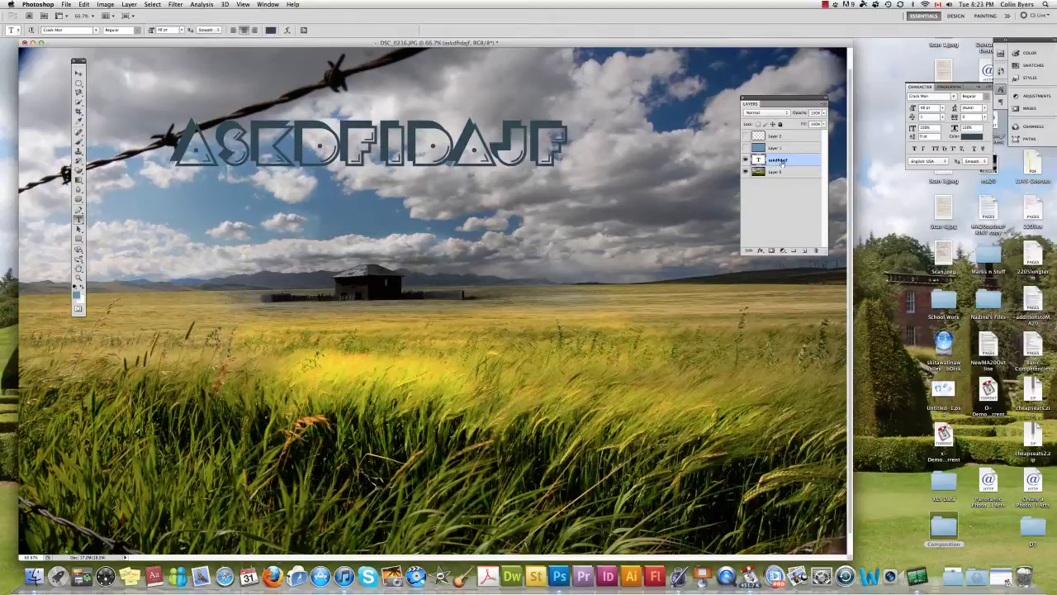
Add a drop shadow and a bevel and emboss with depth 413 and size 65.
left_click(760, 251)
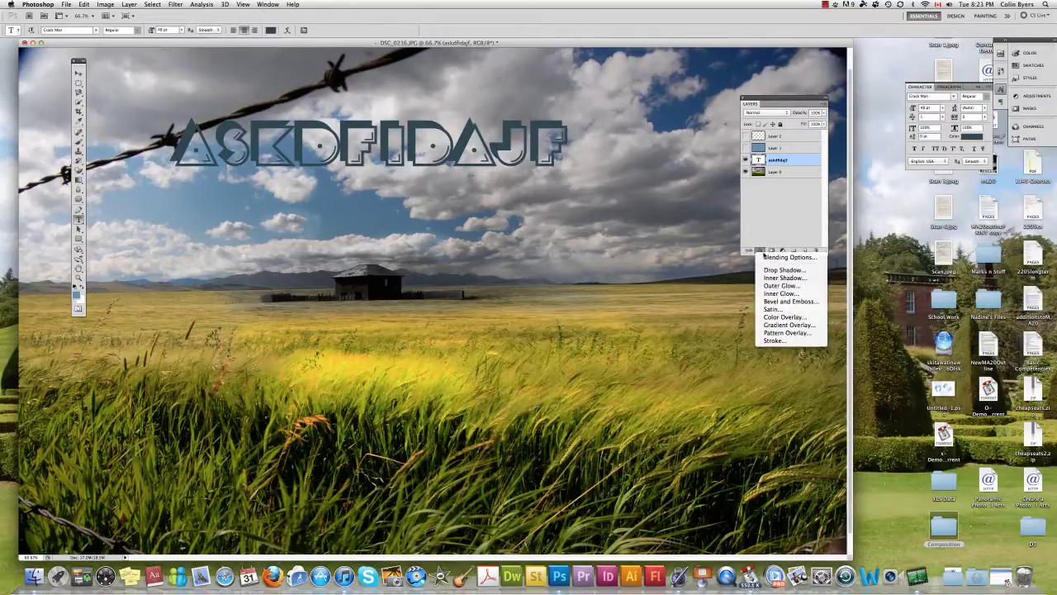
left_click(770, 270)
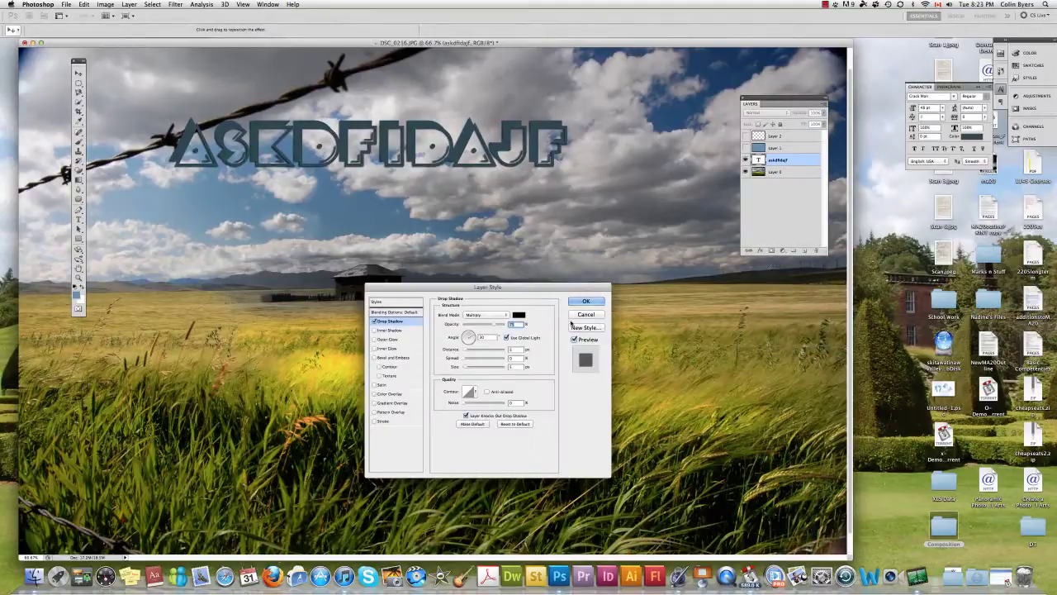
left_click(378, 358)
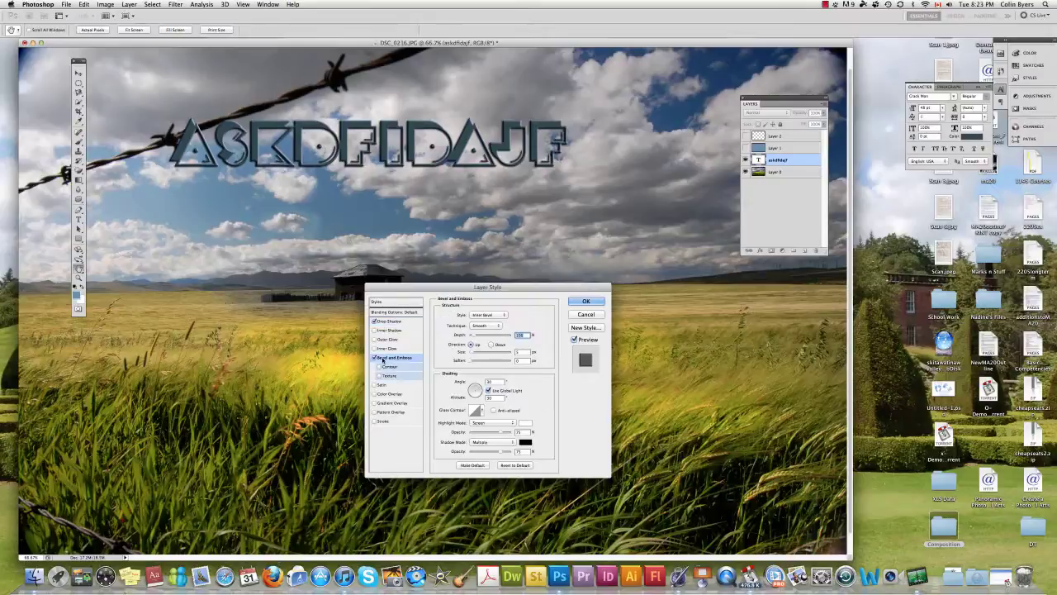
left_click_drag(483, 335, 489, 335)
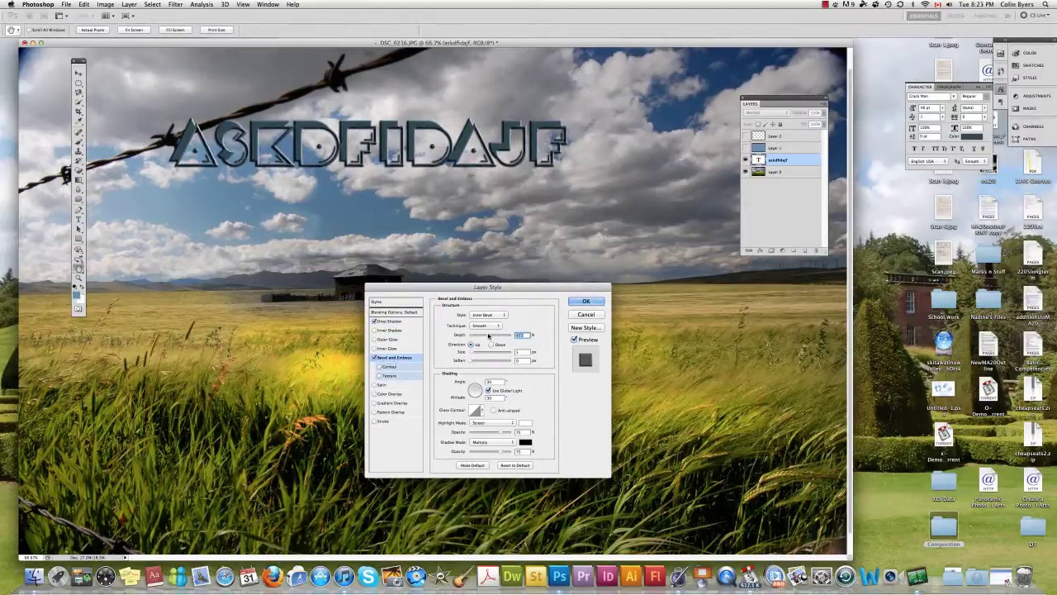
left_click(479, 354)
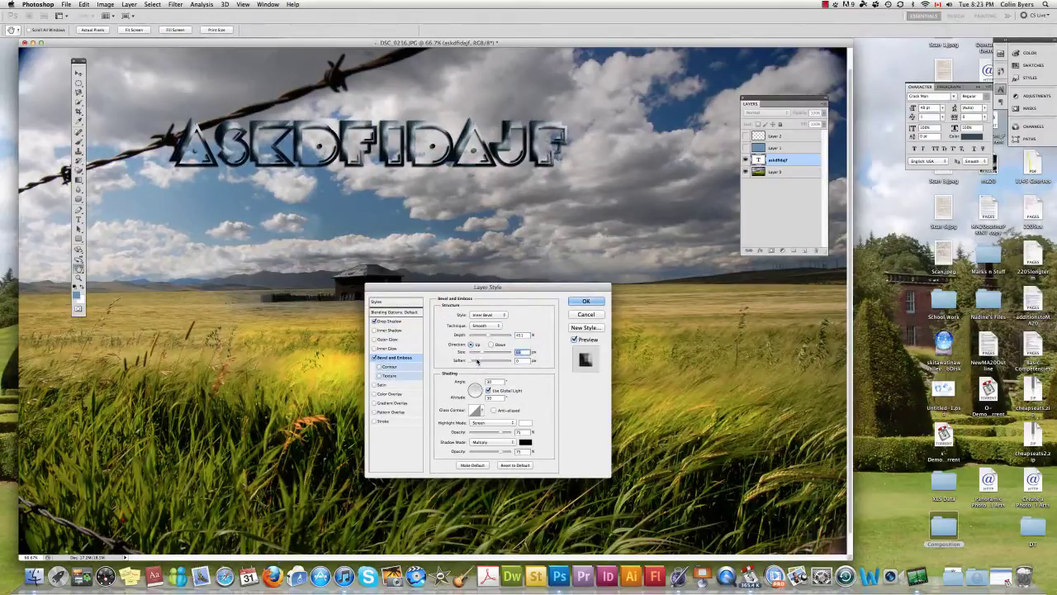
left_click(478, 361)
Pick a Gloss Contour preset for the bevel and apply the layer styles.
left_click(477, 411)
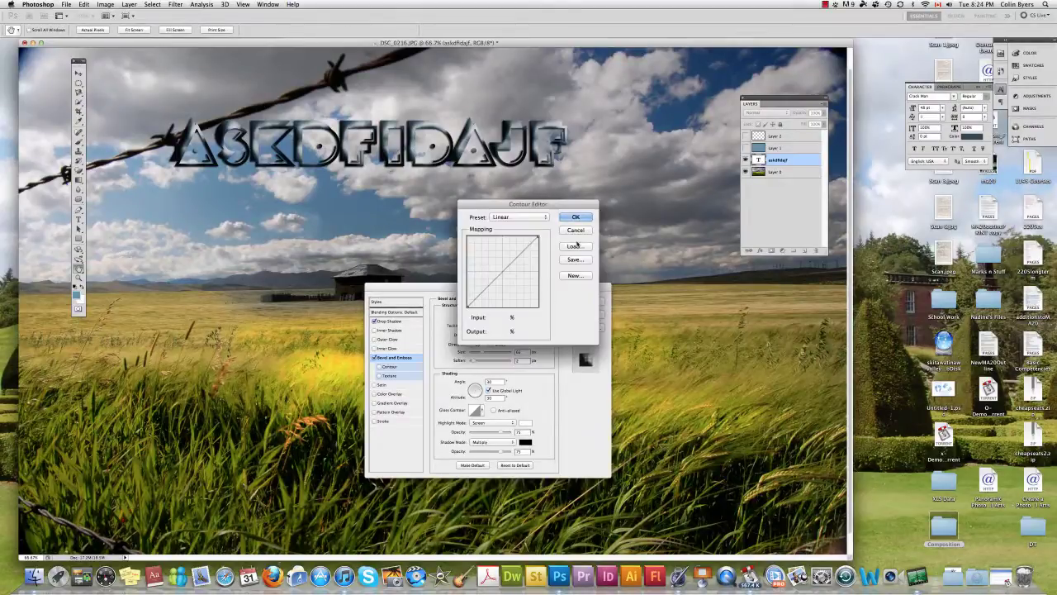
left_click(578, 244)
left_click(481, 411)
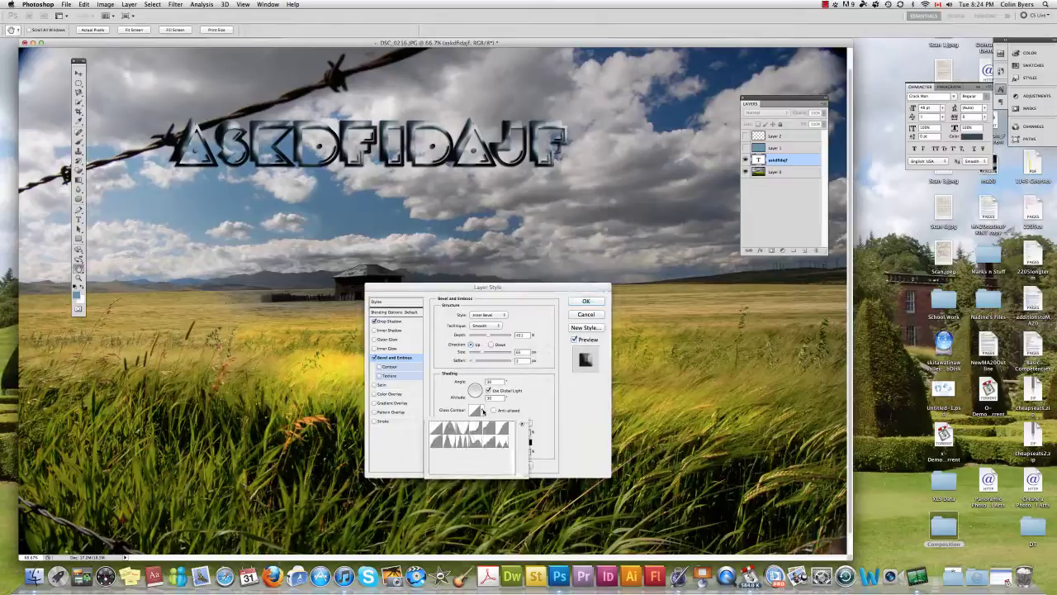
left_click(447, 428)
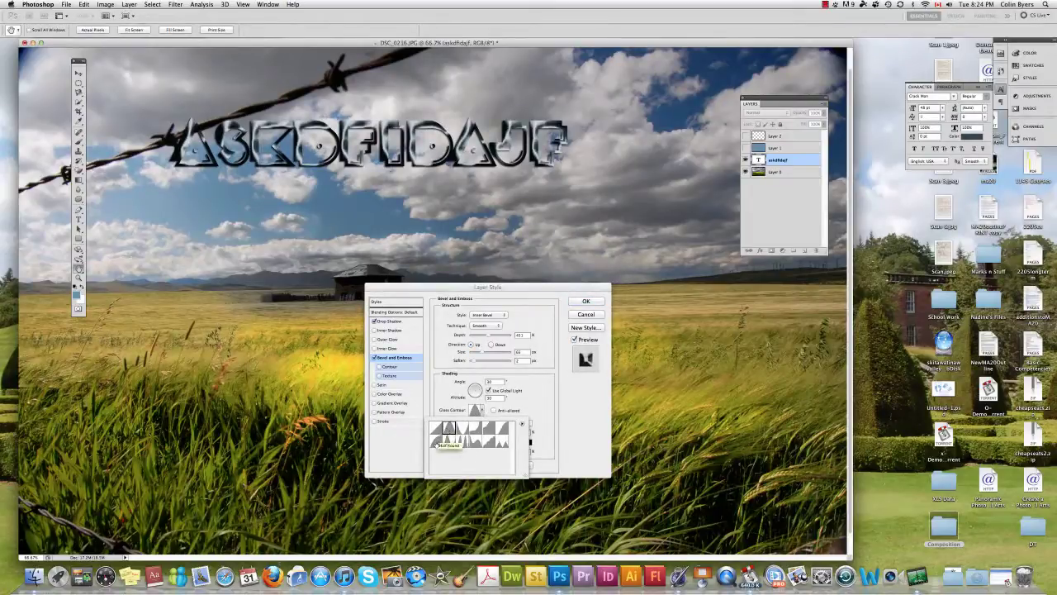
left_click(436, 441)
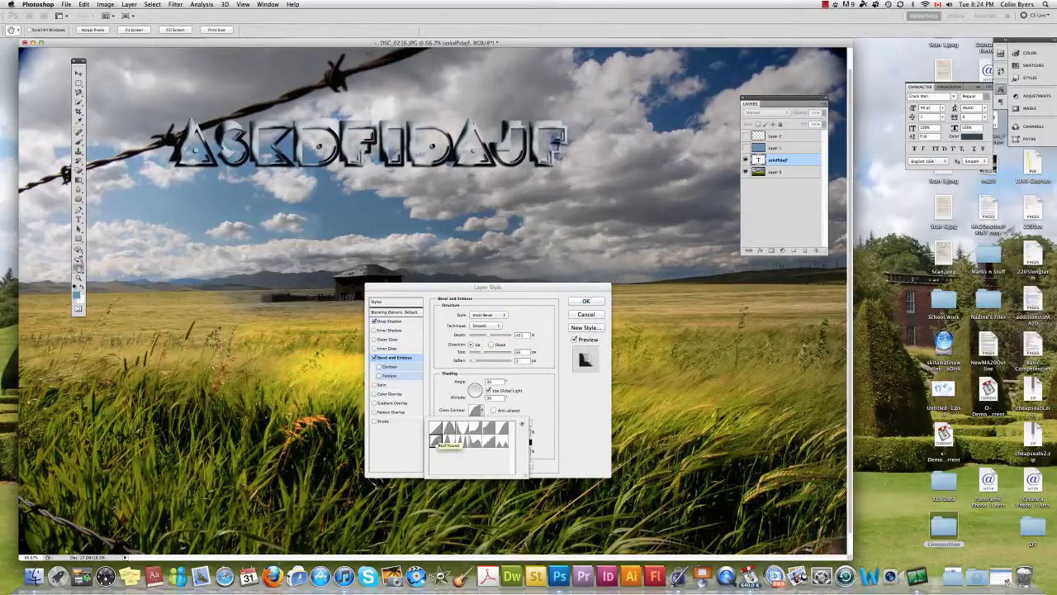
left_click(583, 302)
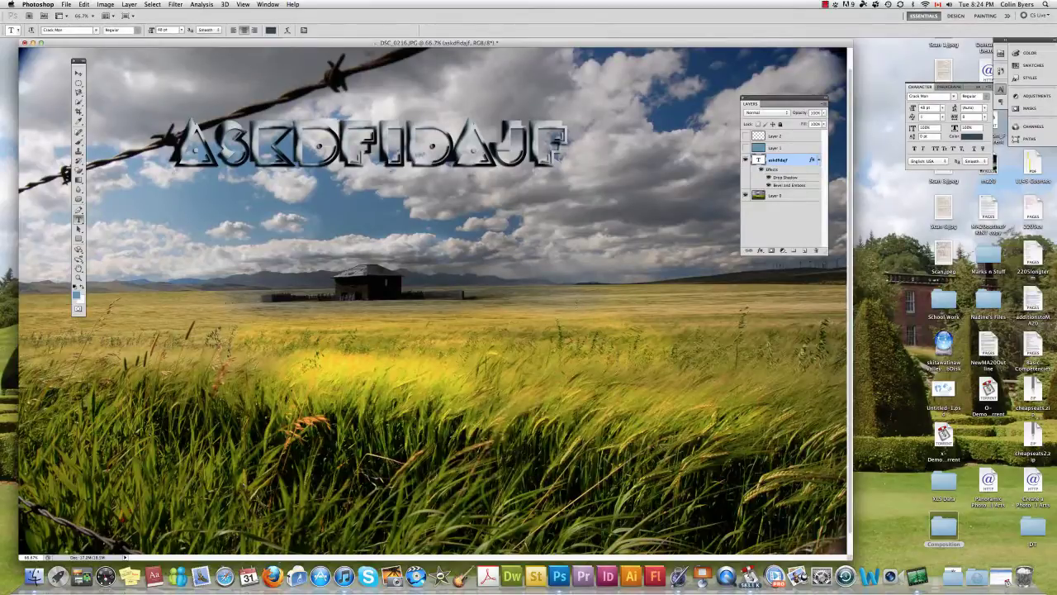
Delete the askdfidajf text layer, then draw and undo a trial rounded rectangle.
left_click(817, 249)
key("Return")
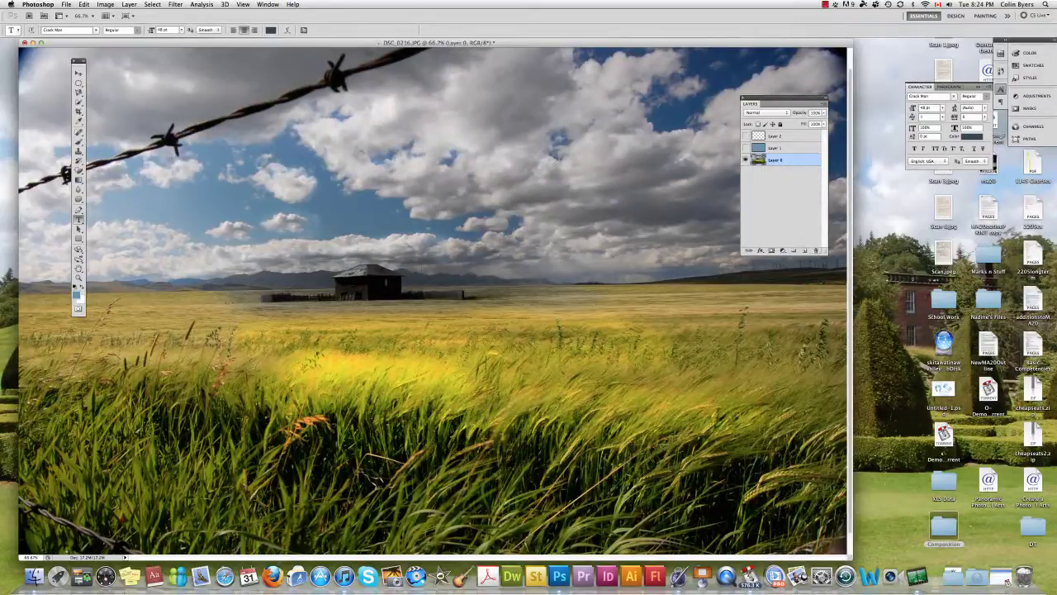
left_click(79, 228)
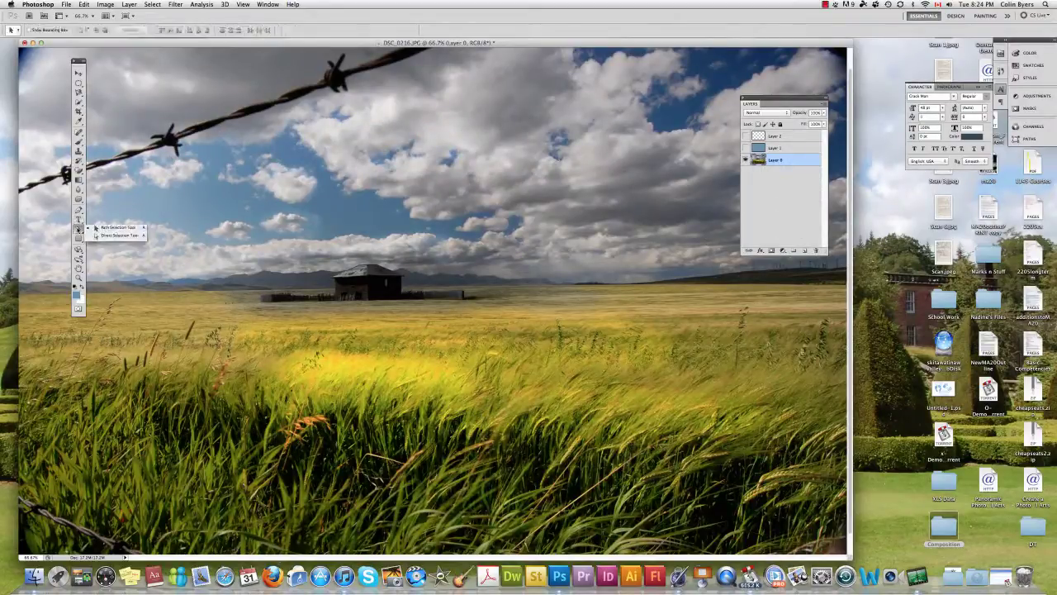
left_click(78, 238)
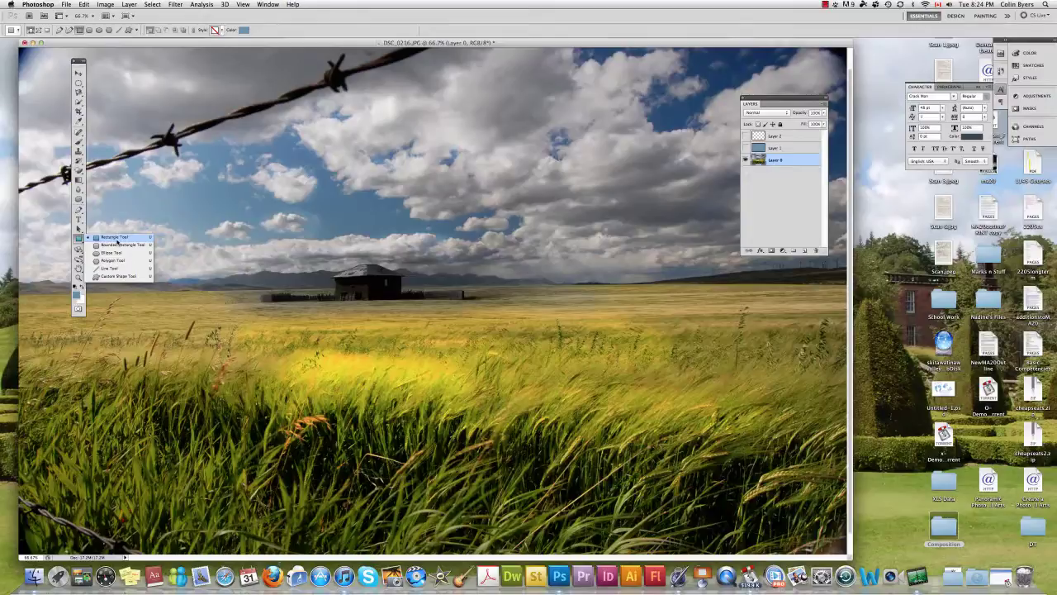
left_click(118, 244)
left_click_drag(272, 301, 325, 343)
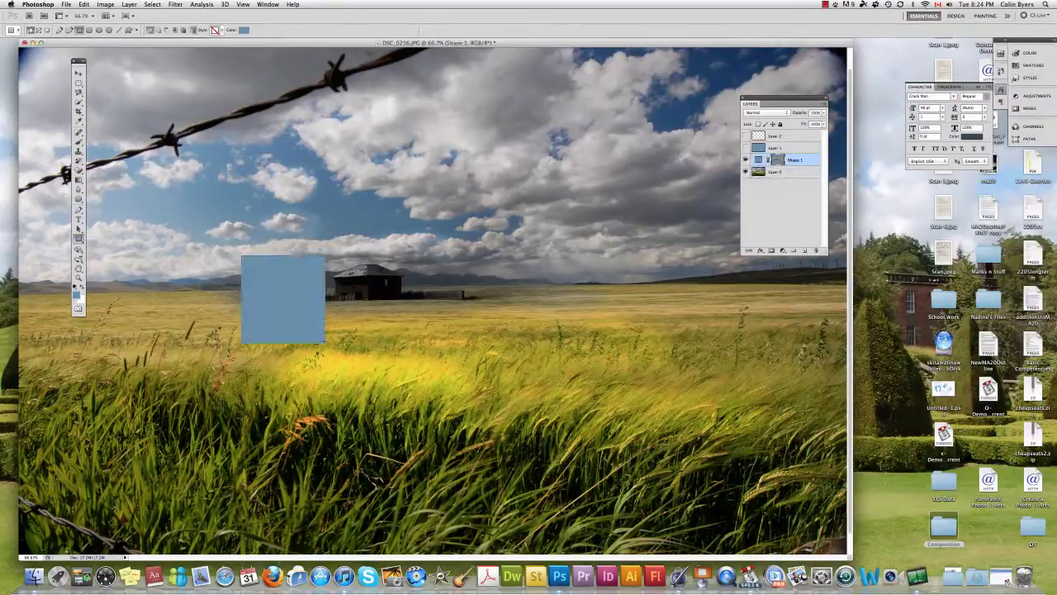
key("super+z")
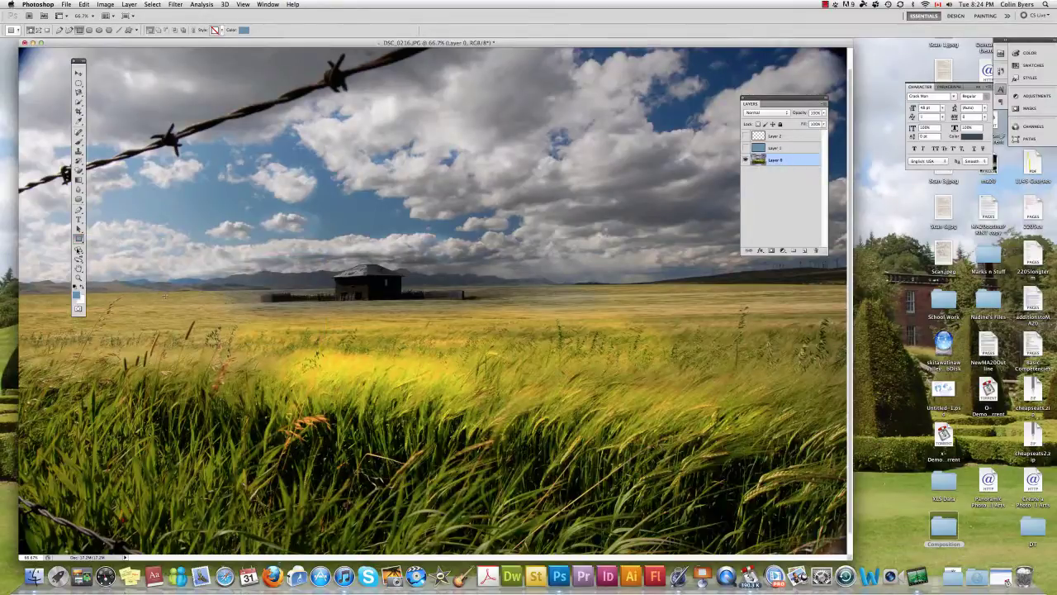
Load the All custom shapes set and pick the fleur-de-lis shape.
left_click_drag(80, 239, 121, 272)
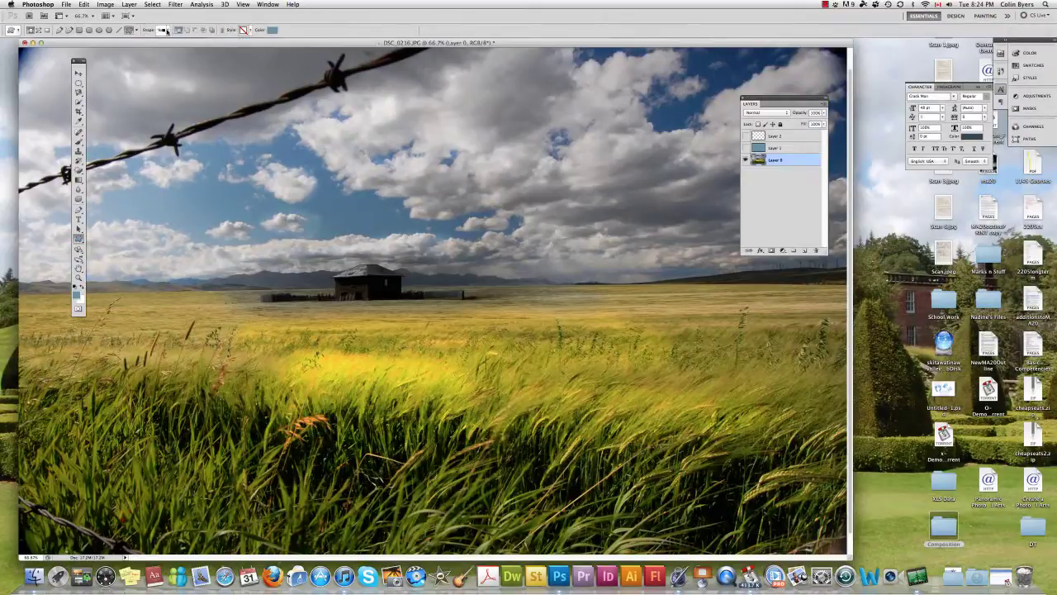
left_click(167, 31)
scroll(202, 82, "down", 5)
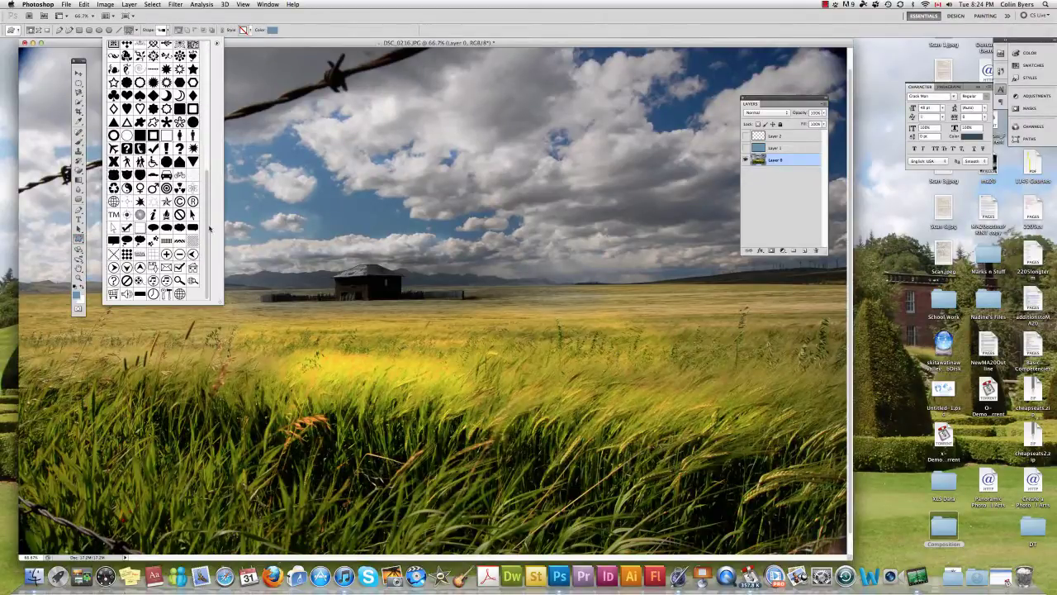
left_click_drag(206, 98, 205, 51)
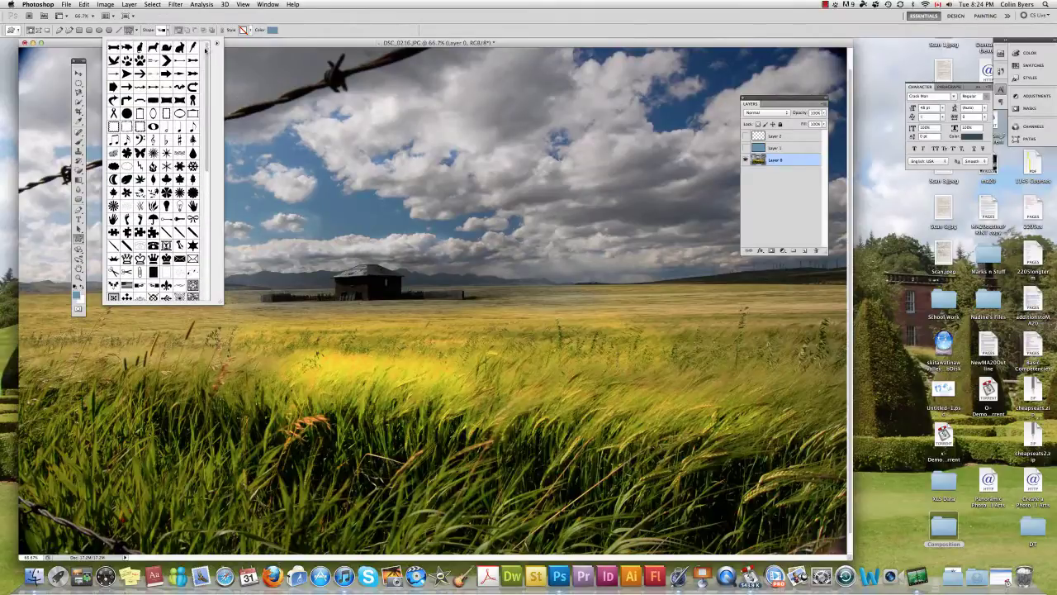
left_click(217, 44)
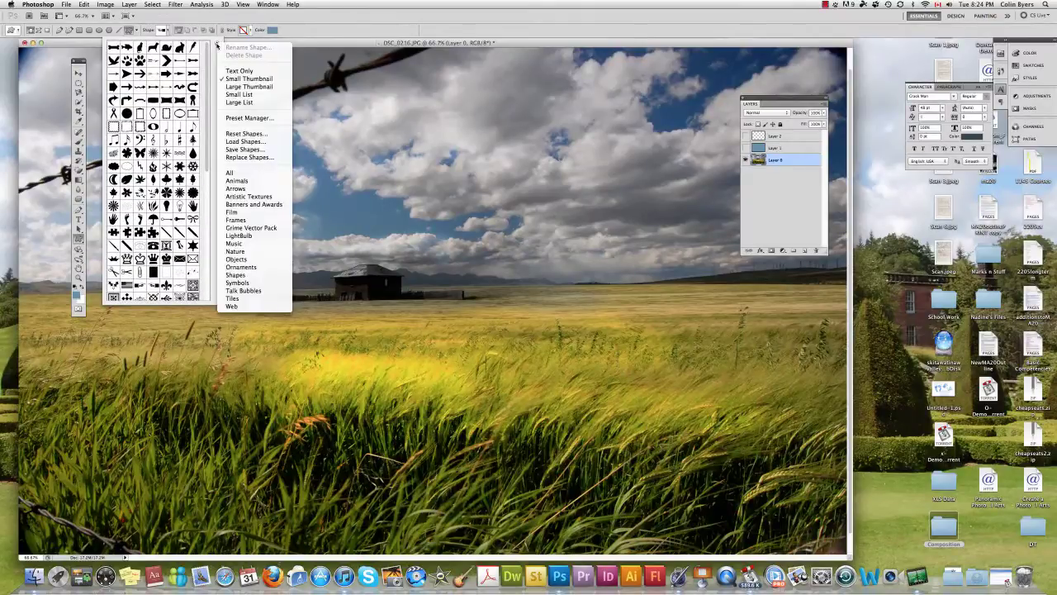
left_click(239, 173)
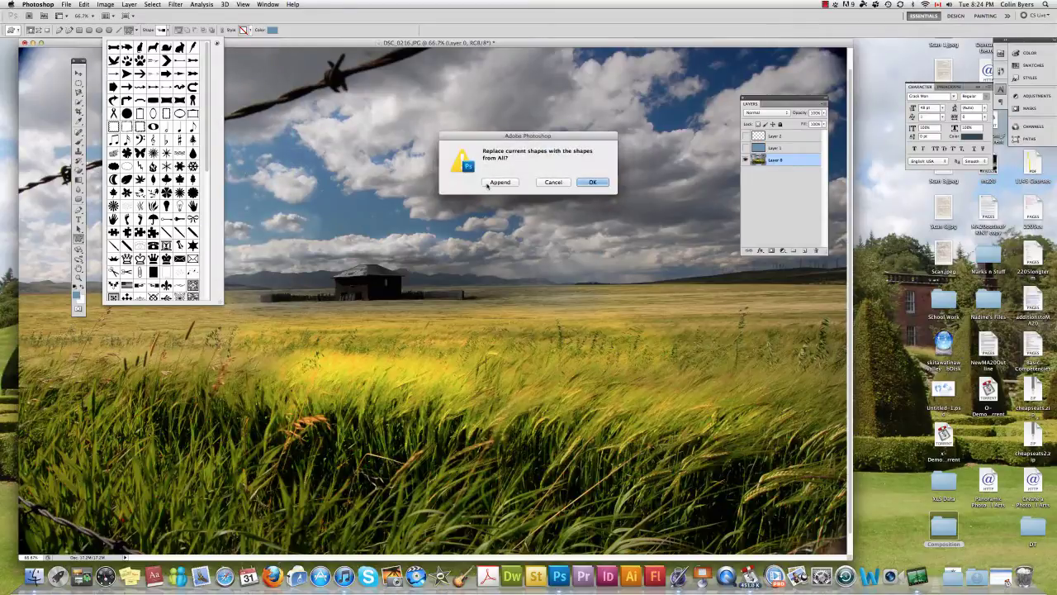
key("Return")
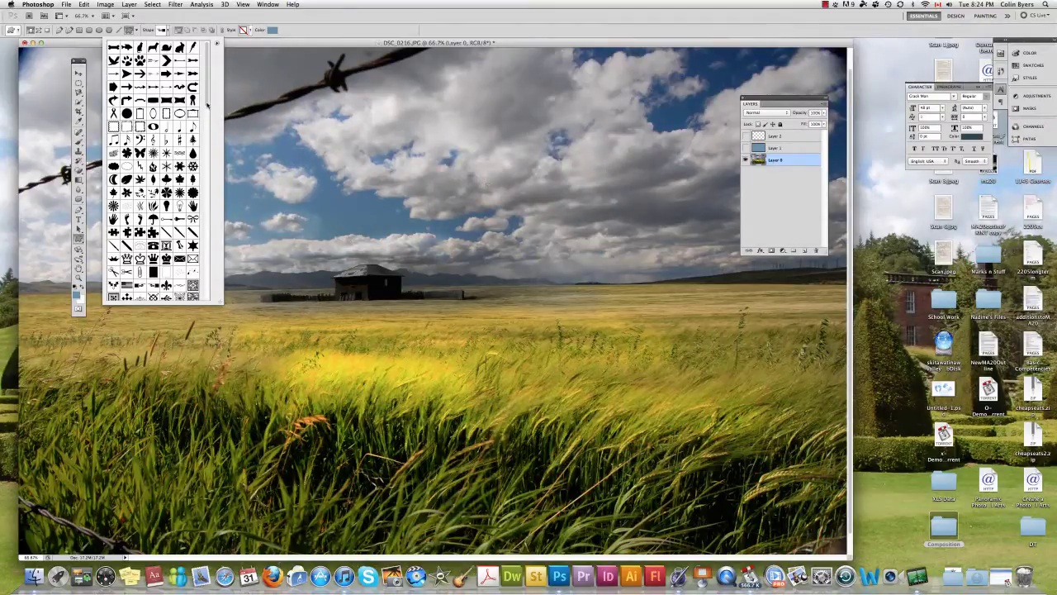
left_click_drag(207, 105, 210, 284)
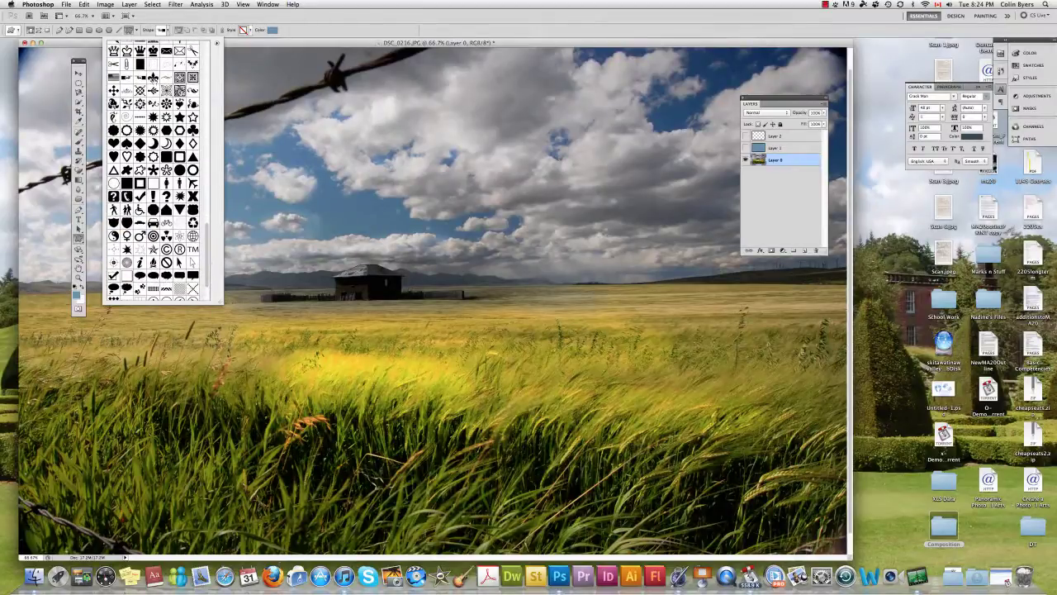
left_click(153, 77)
Draw the fleur-de-lis above the farmhouse and give it a drop shadow.
left_click(450, 196)
left_click_drag(438, 189, 542, 298)
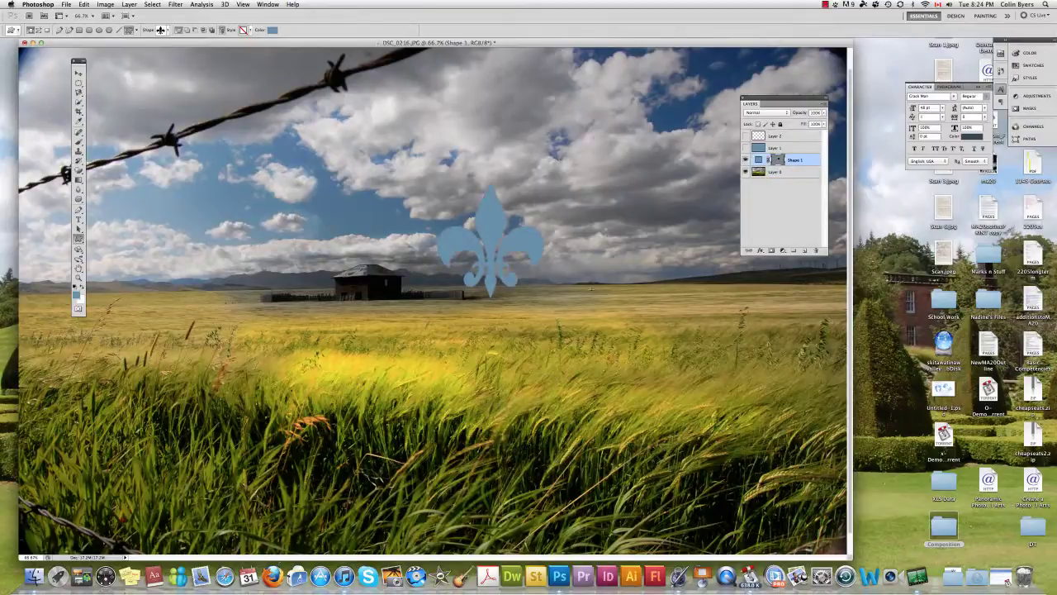
left_click(759, 250)
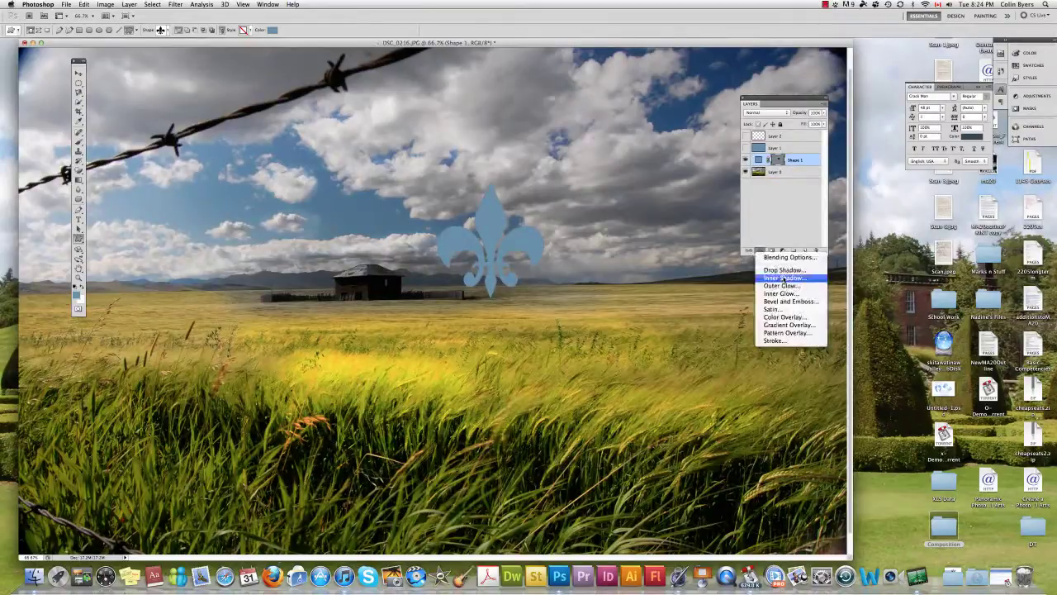
left_click(779, 273)
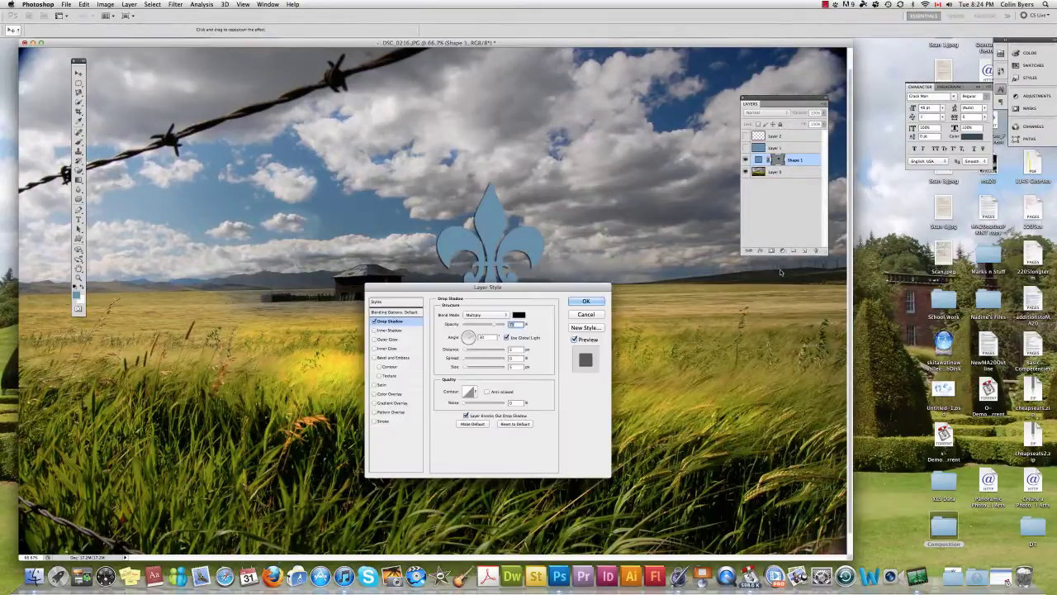
Add a bevel and emboss with size about 90 px and depth 323%, then apply.
left_click(376, 357)
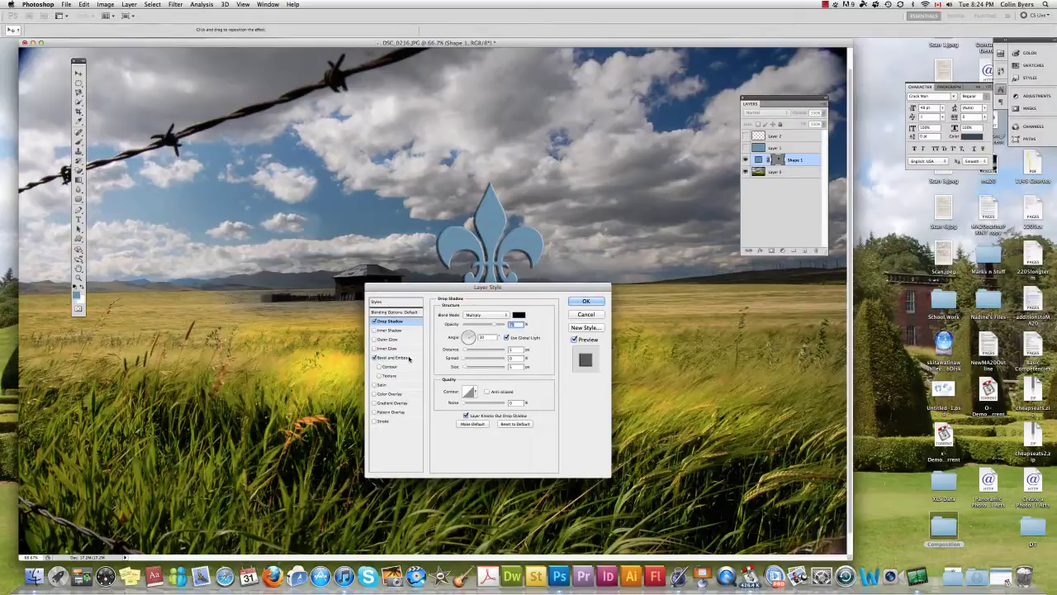
left_click(408, 359)
left_click_drag(471, 356, 486, 352)
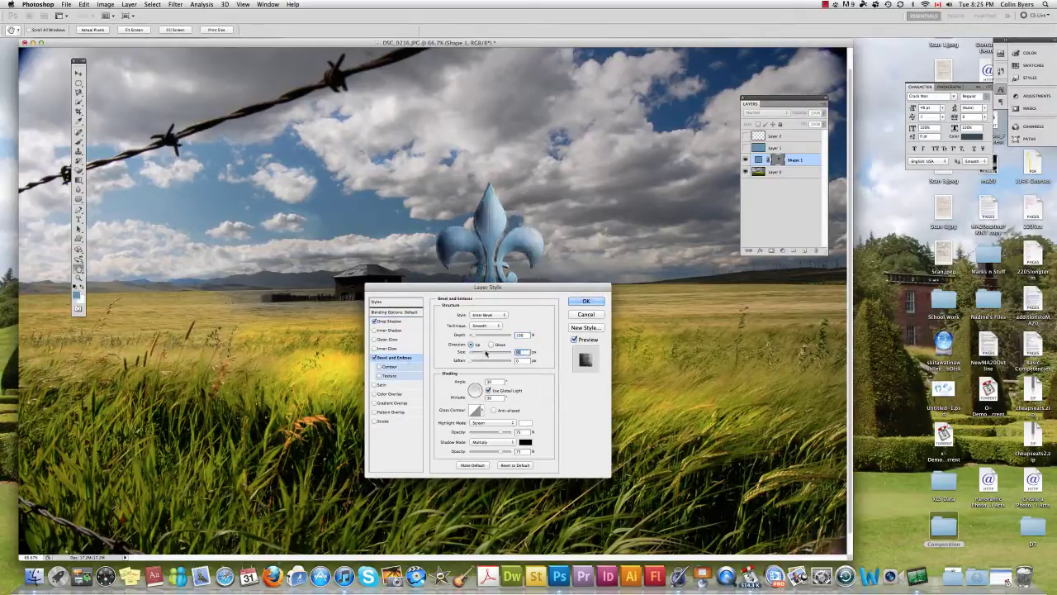
left_click(488, 336)
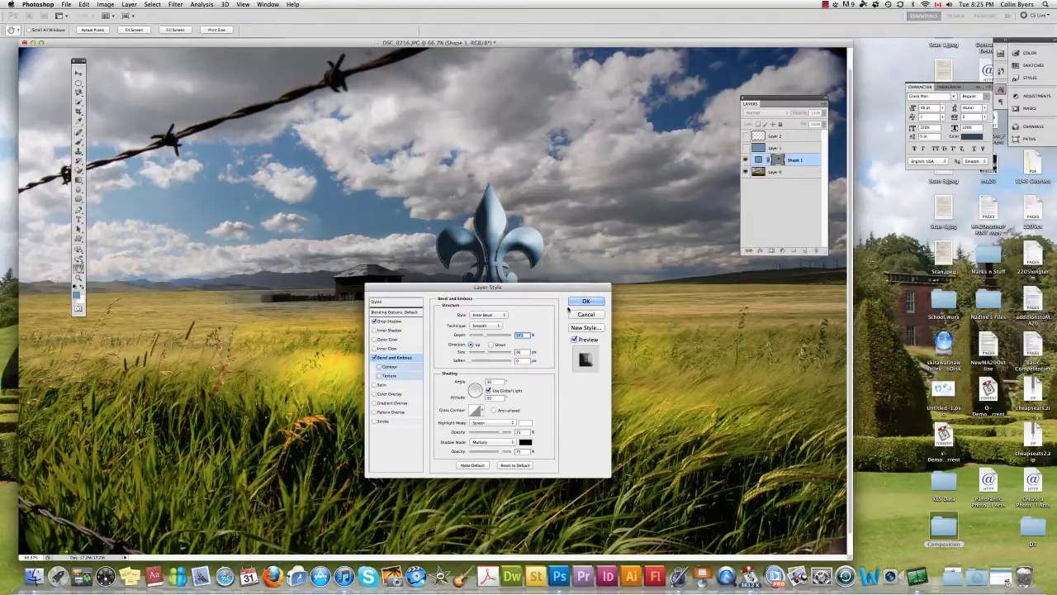
key("Return")
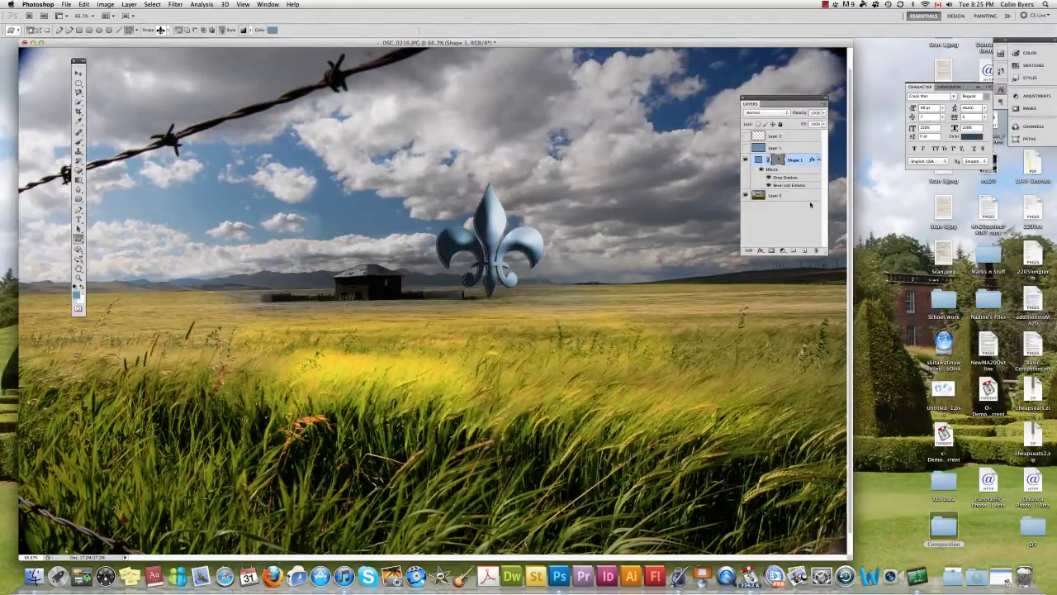
left_click(796, 200)
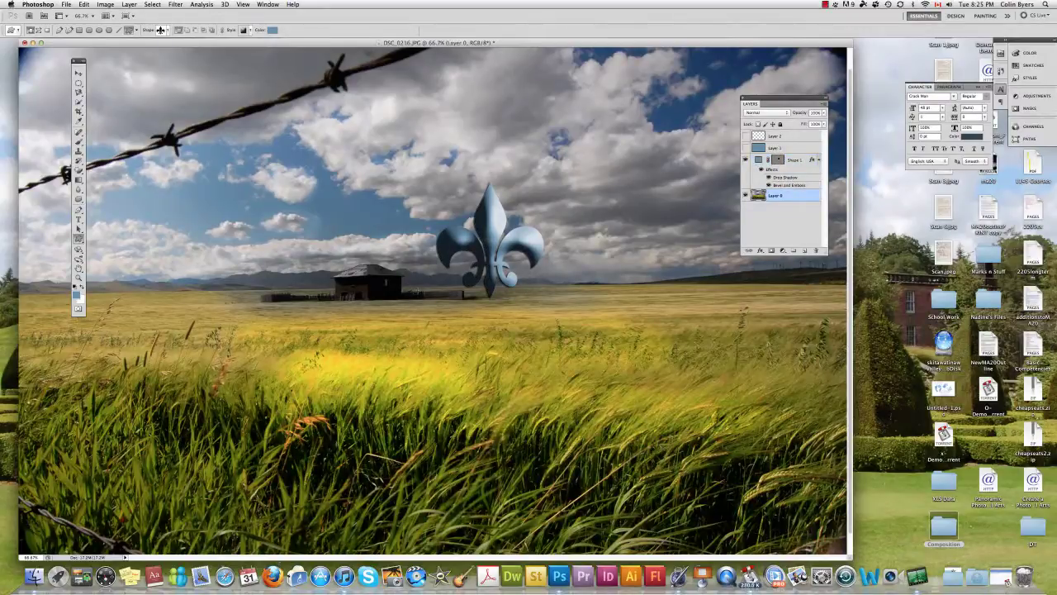
With the Move tool, drag the Shape 1 fleur-de-lis down and right over the wheat, beside the farmhouse.
key("v")
mouse_move(492, 262)
left_mouse_down()
mouse_move(204, 268)
mouse_move(490, 271)
left_mouse_up()
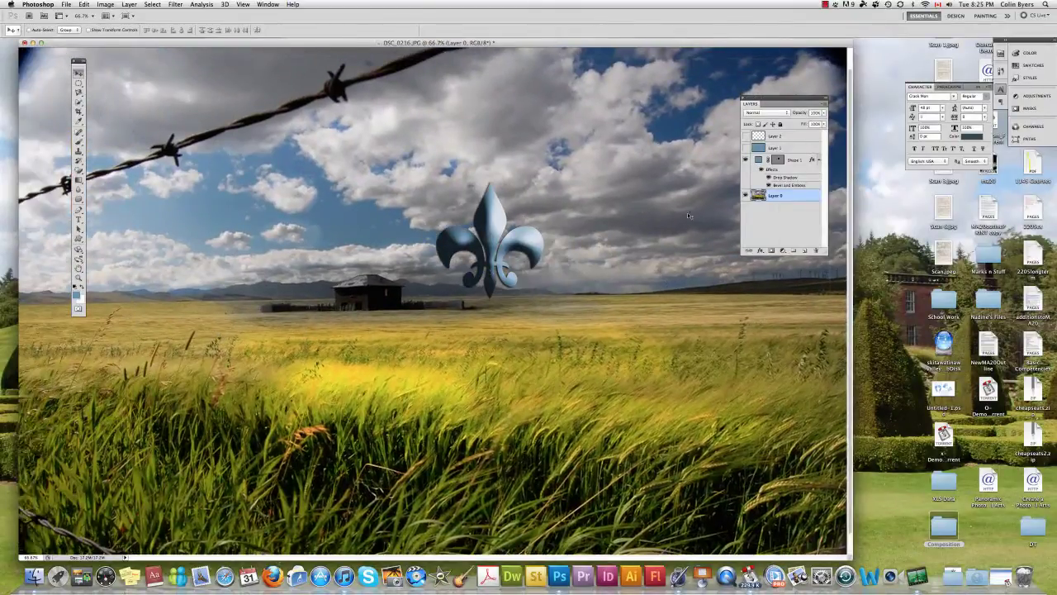
left_click(789, 160)
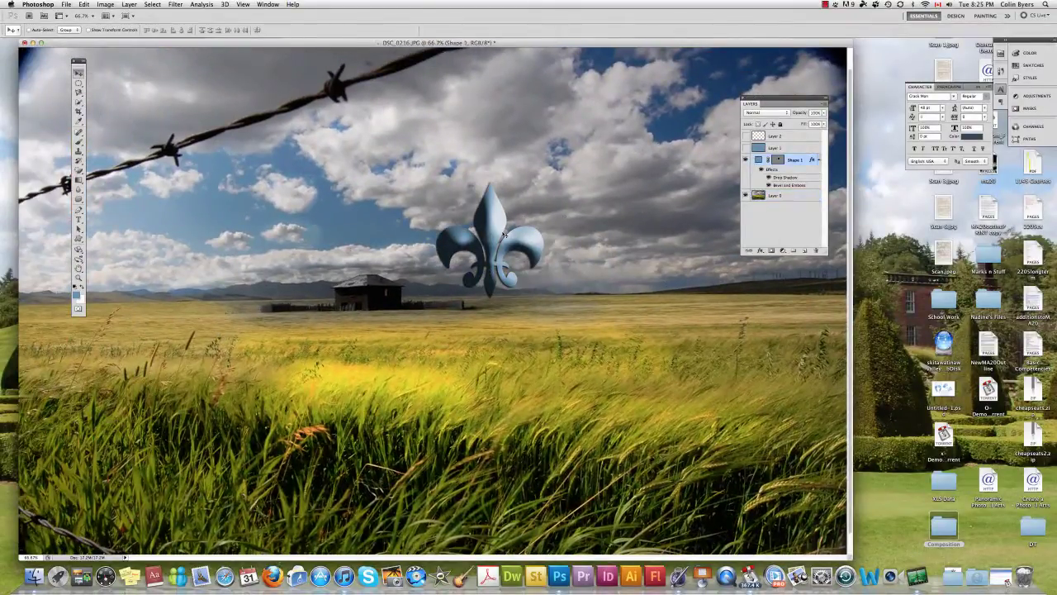
left_click_drag(504, 234, 559, 205)
left_click_drag(424, 217, 736, 362)
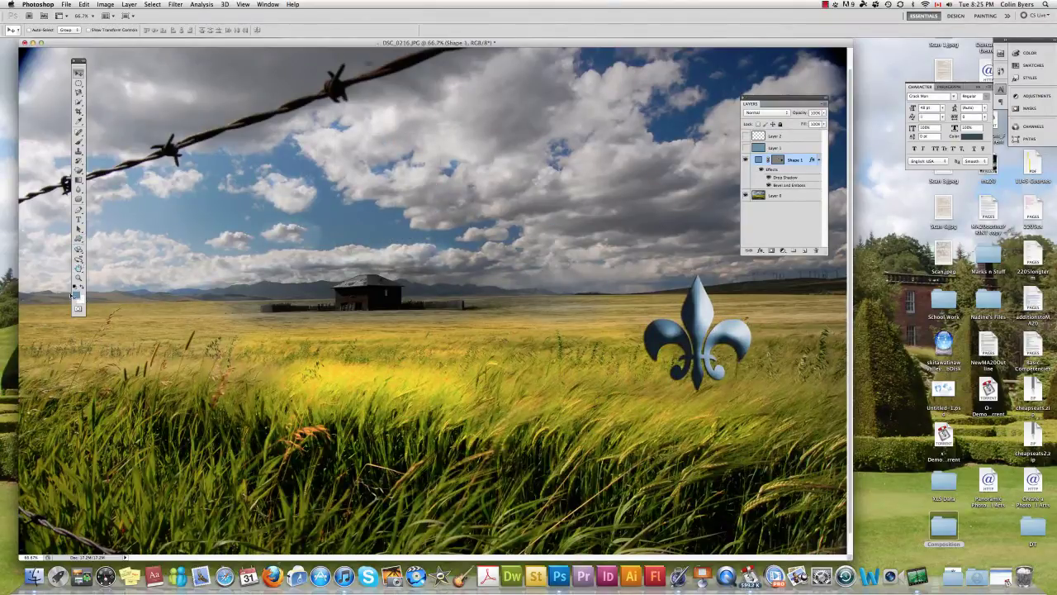
left_click(76, 286)
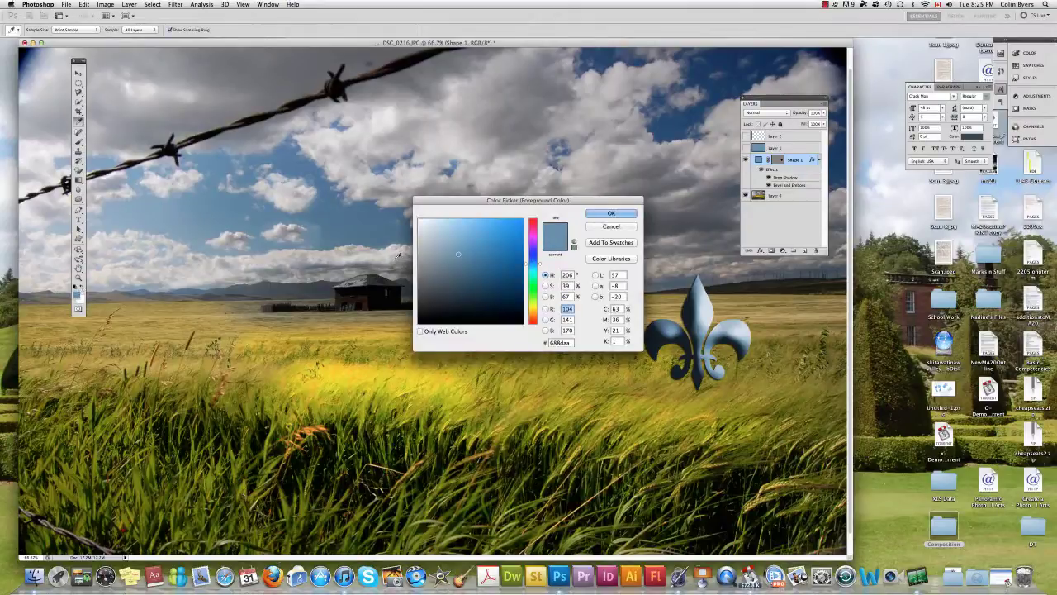
left_click(459, 273)
left_click(516, 270)
mouse_move(532, 264)
left_mouse_down()
mouse_move(532, 289)
mouse_move(535, 232)
left_mouse_up()
left_click(482, 238)
left_click(589, 225)
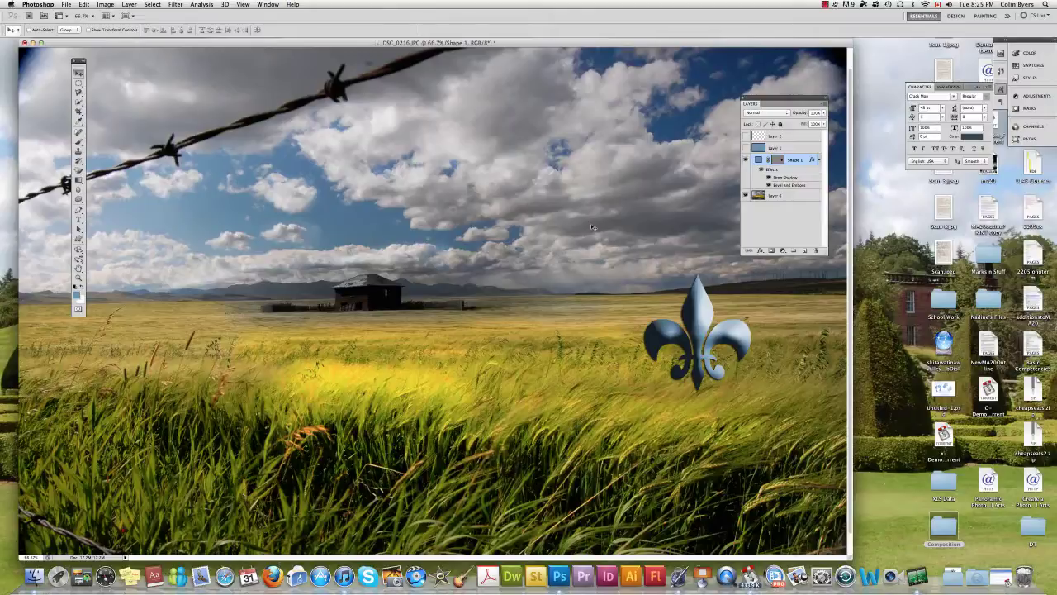
Save as DSC_0216.psd in the Desktop's Composition folder, keeping layers and Maximize Compatibility.
key("super+shift+s")
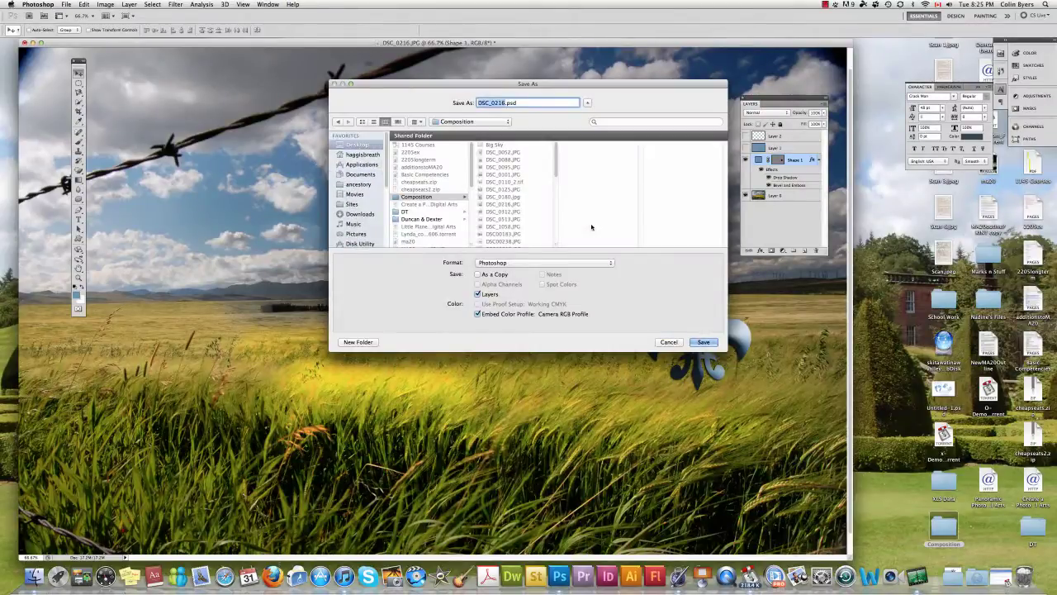
left_click(364, 146)
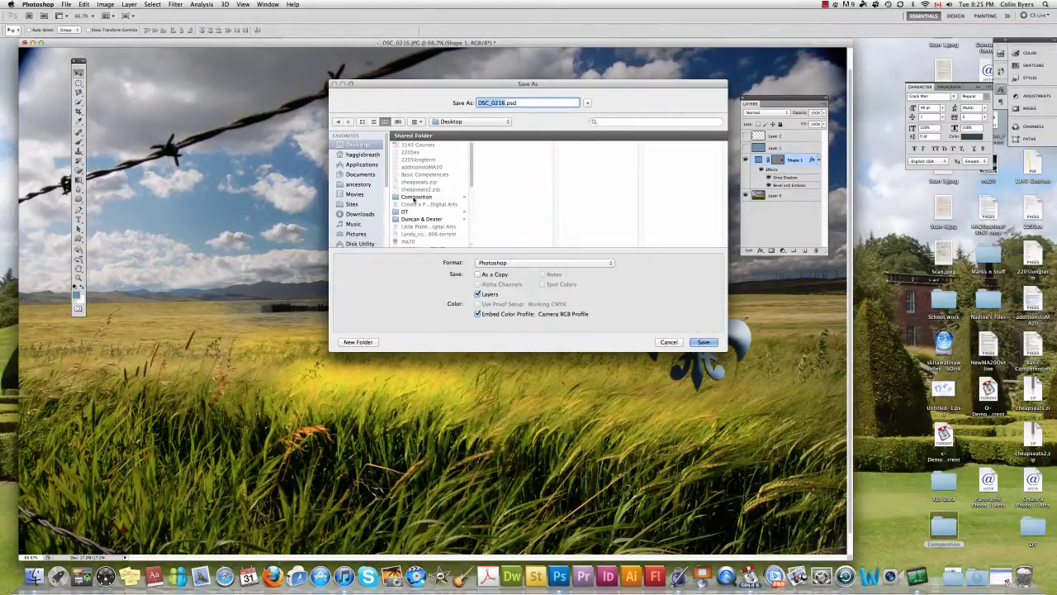
left_click(417, 197)
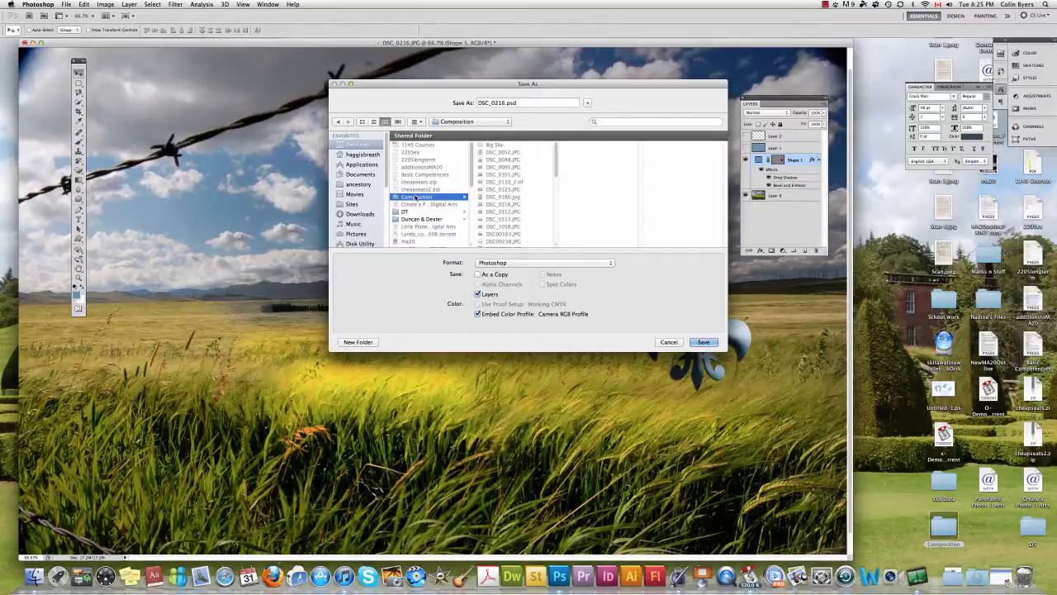
key("Return")
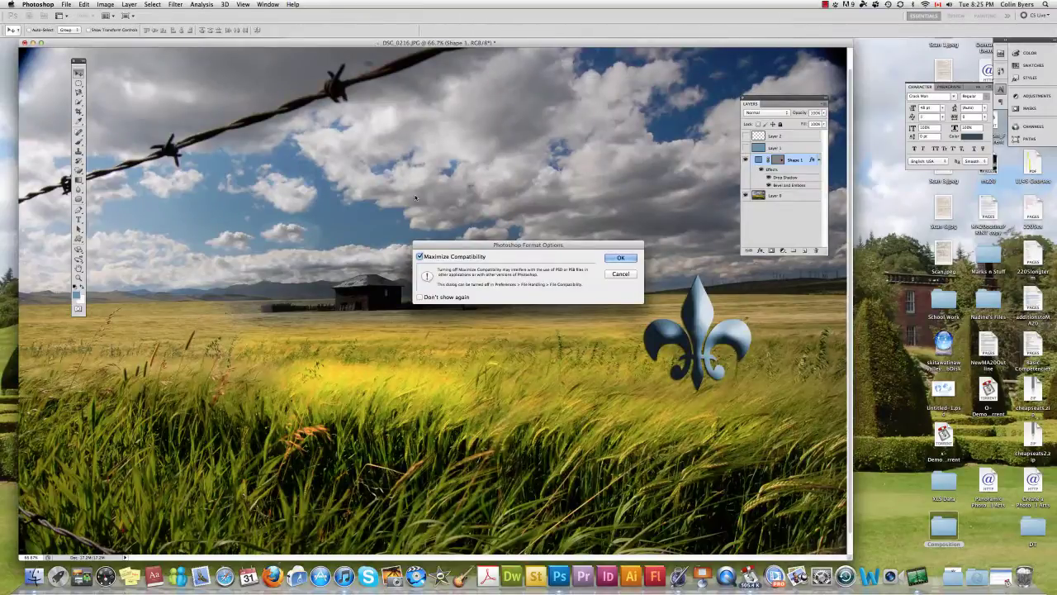
key("Return")
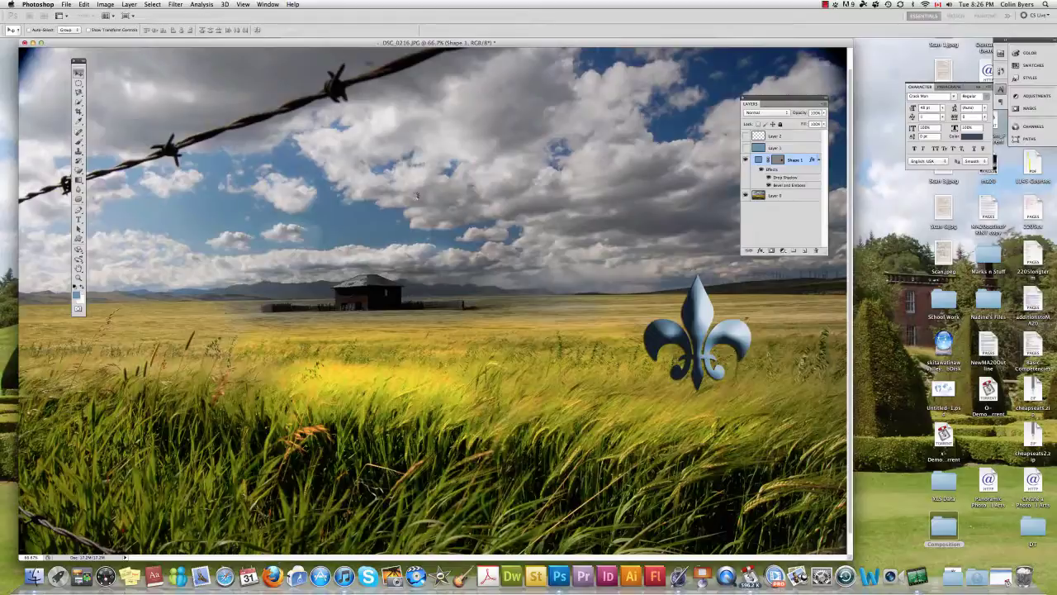